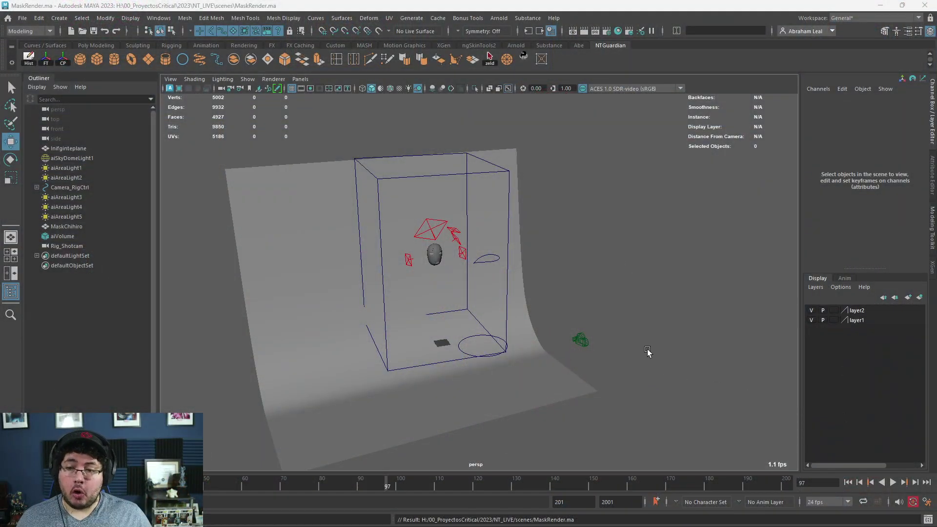
Orbit the perspective view to face the tunnel set and bring up the Arnold menu.
alt+drag(651, 340, 683, 364)
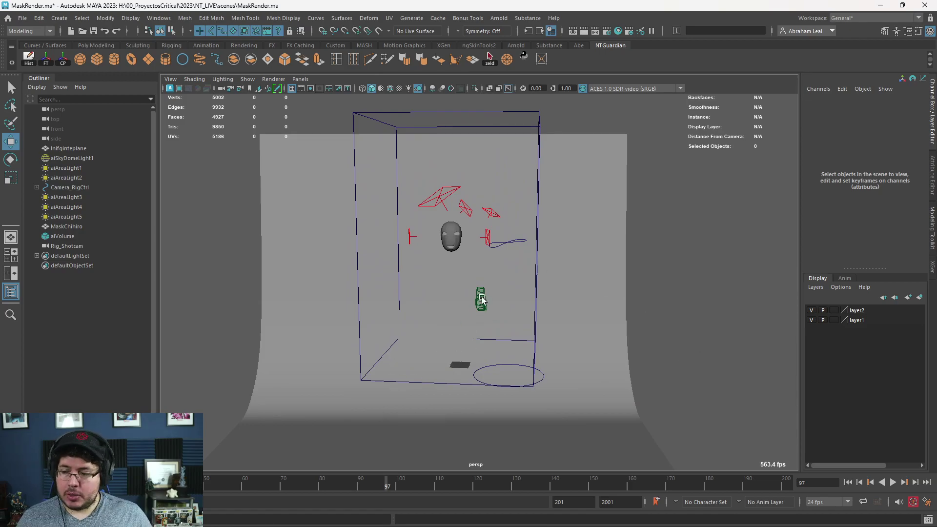
click(498, 18)
Start the Arnold render of the mask figure and zoom in and out to inspect it.
click(518, 33)
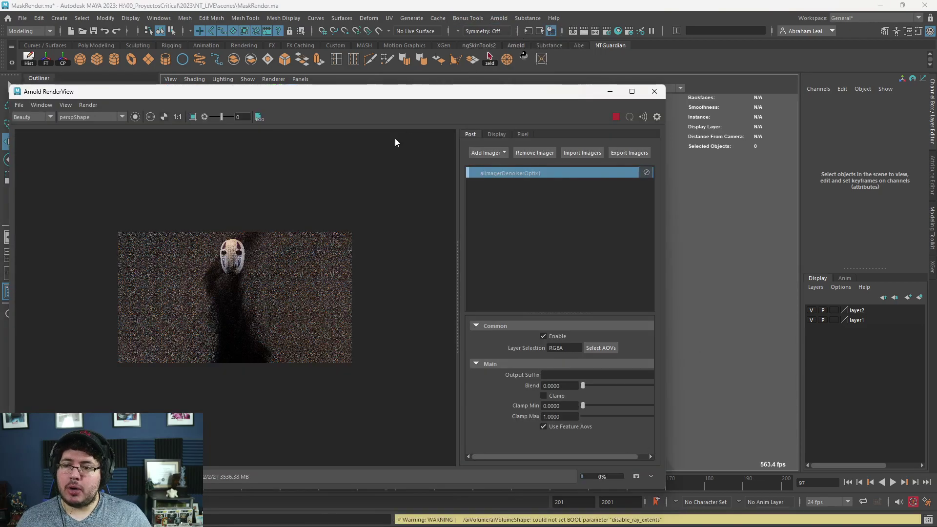
scroll(238, 302, up, 3)
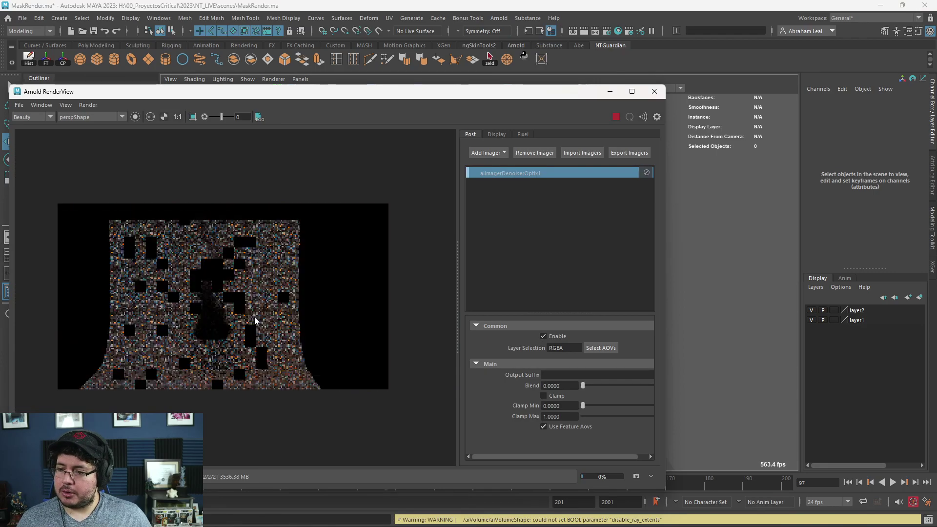
scroll(253, 320, up, 5)
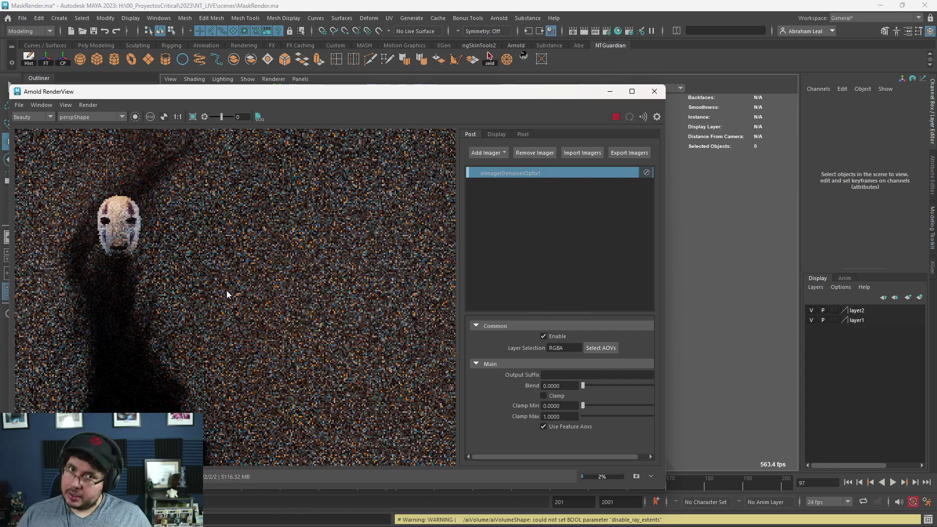
scroll(230, 288, down, 2)
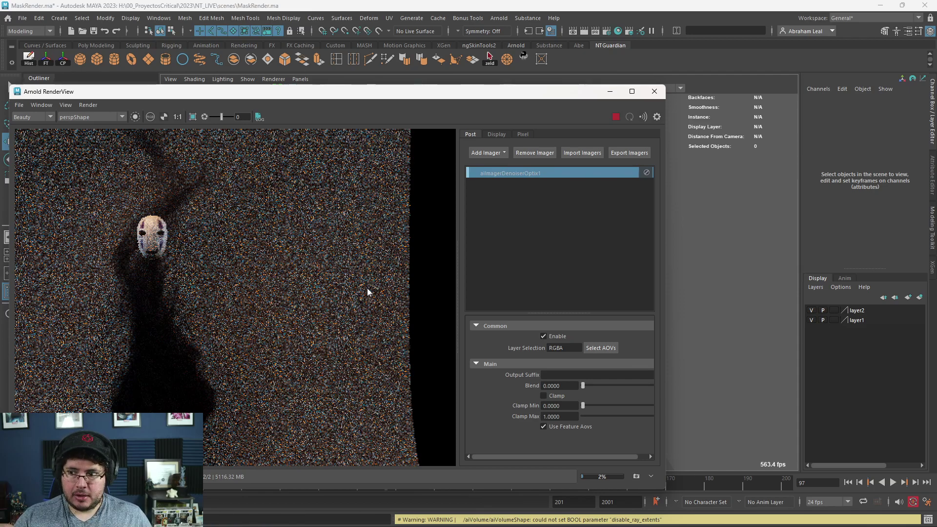
scroll(293, 276, down, 4)
scroll(279, 284, up, 4)
scroll(280, 285, up, 3)
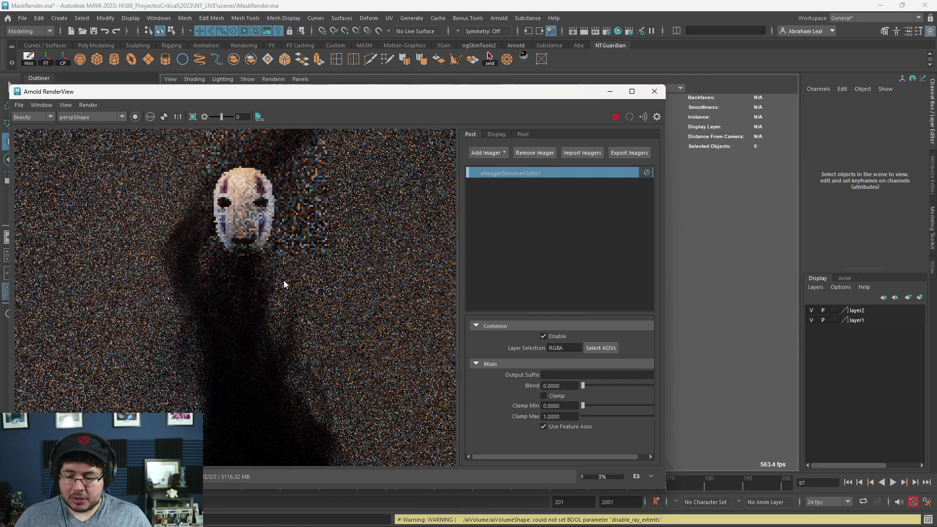
scroll(286, 282, down, 1)
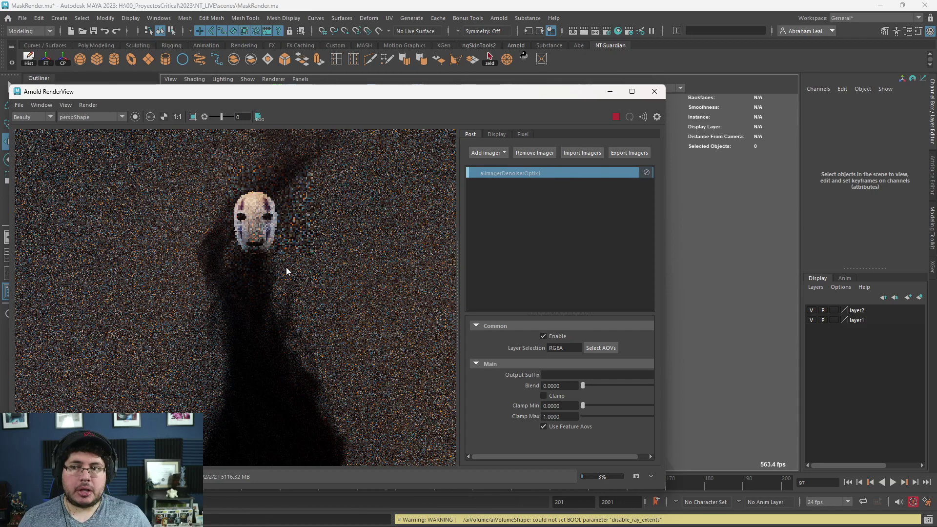
scroll(288, 278, up, 1)
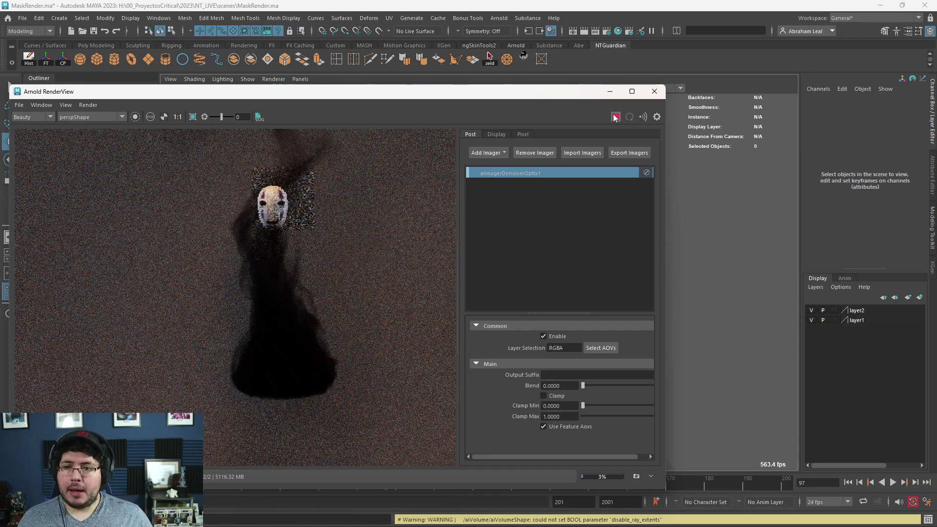
Minimize the Arnold RenderView to get back to the scene with the volume box.
click(610, 92)
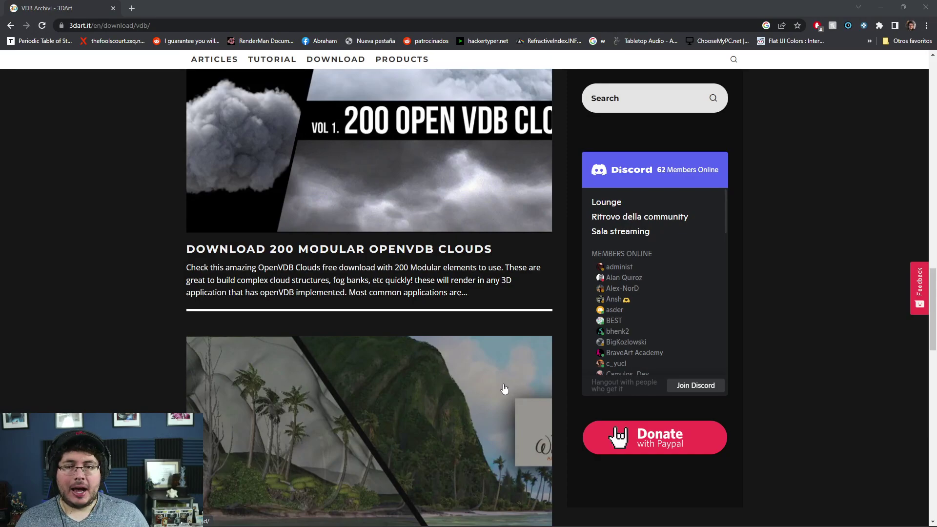
Browse the 3DArt VDB list, open the free fire, smoke and explosion article, and reach its download link.
key(super)
key(super)
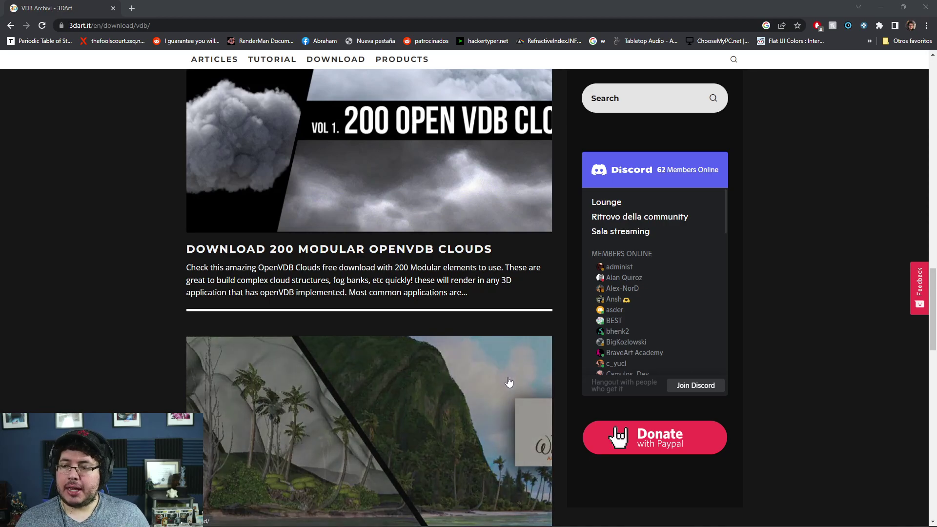
scroll(492, 341, up, 8)
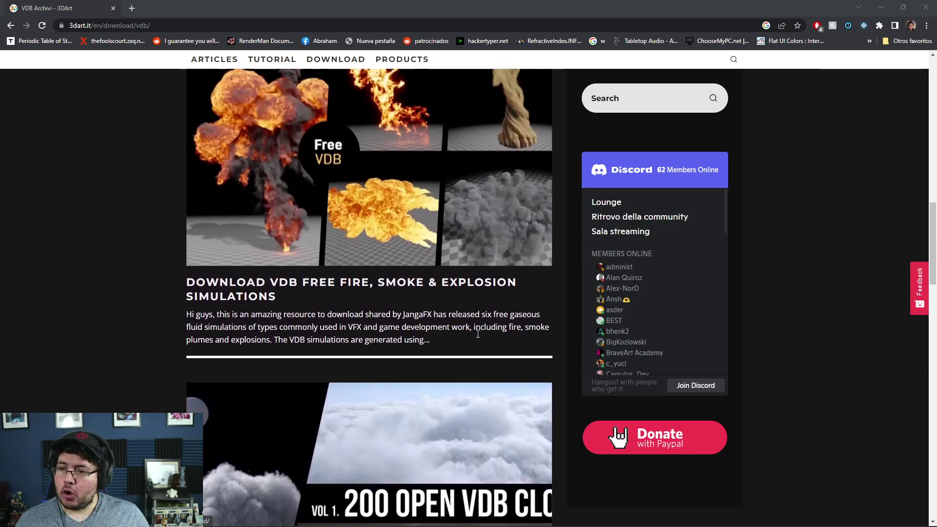
scroll(491, 330, up, 11)
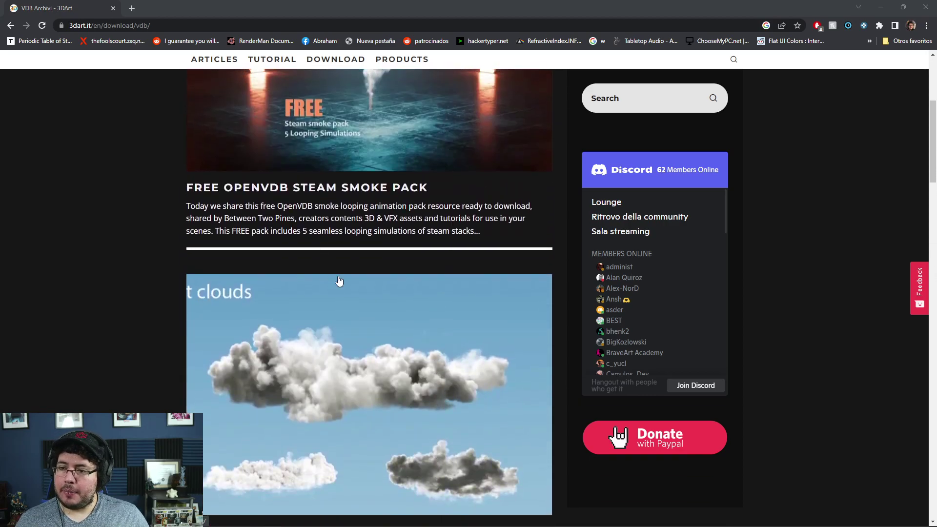
scroll(419, 251, up, 5)
scroll(418, 249, down, 4)
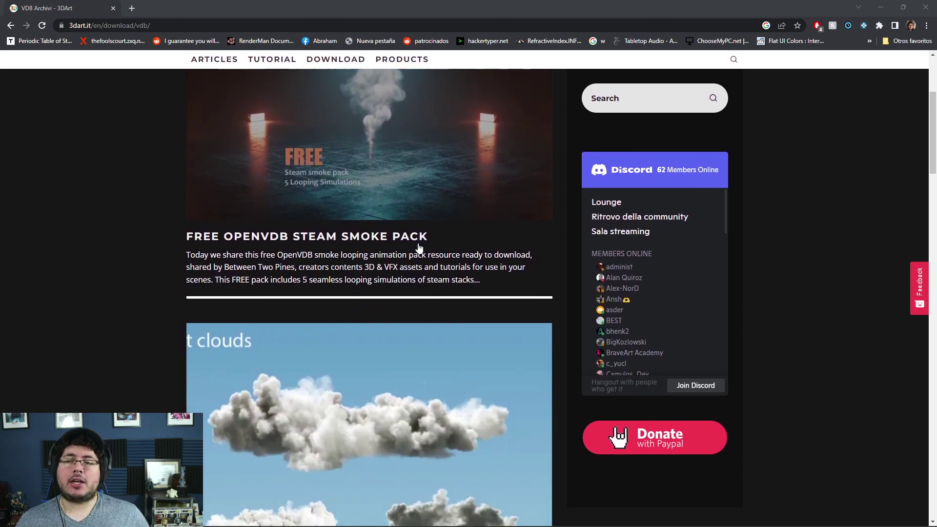
scroll(419, 250, down, 10)
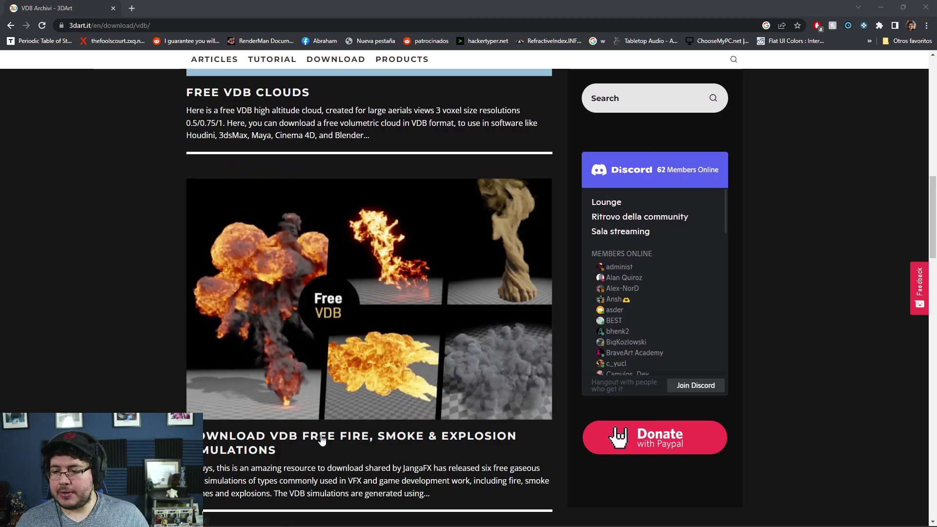
click(334, 350)
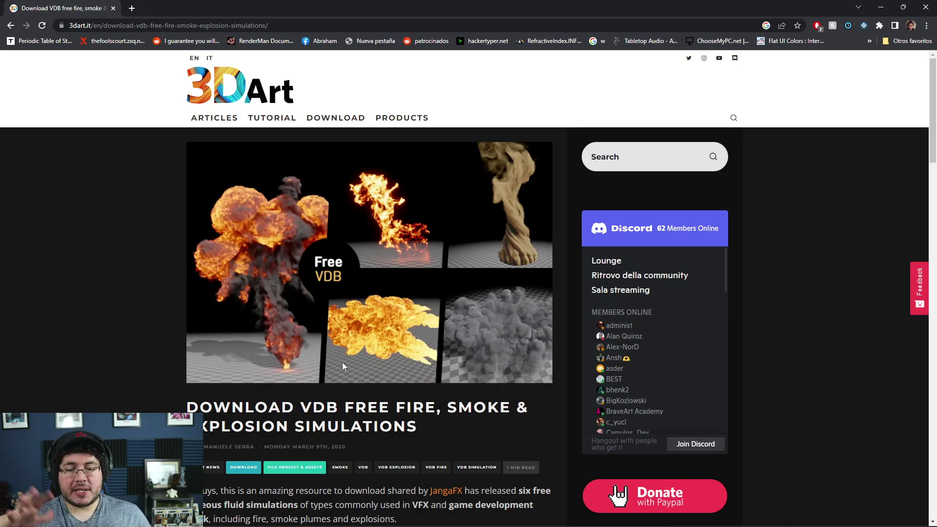
scroll(343, 367, down, 5)
scroll(451, 288, down, 4)
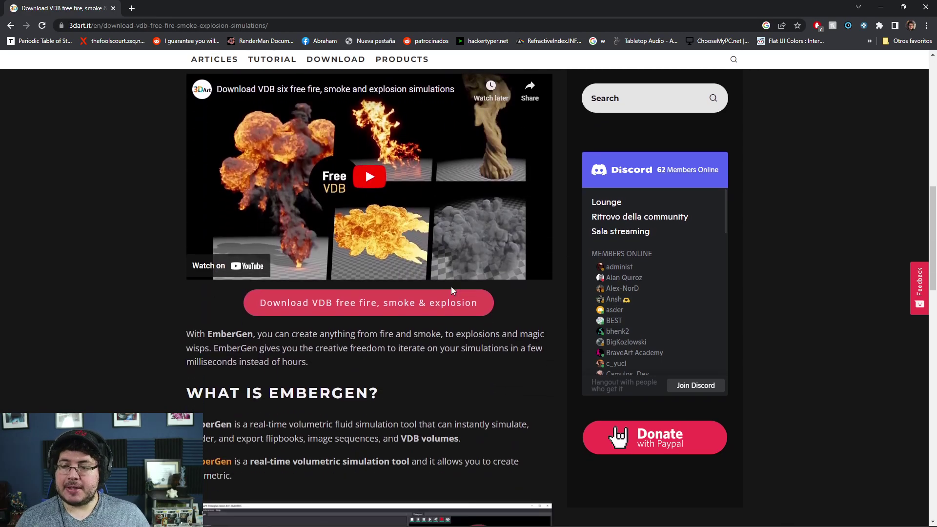
Follow the link to JangaFX's free VDB page and review simulations like Dust Devil and Mid-Air Explosion.
click(385, 303)
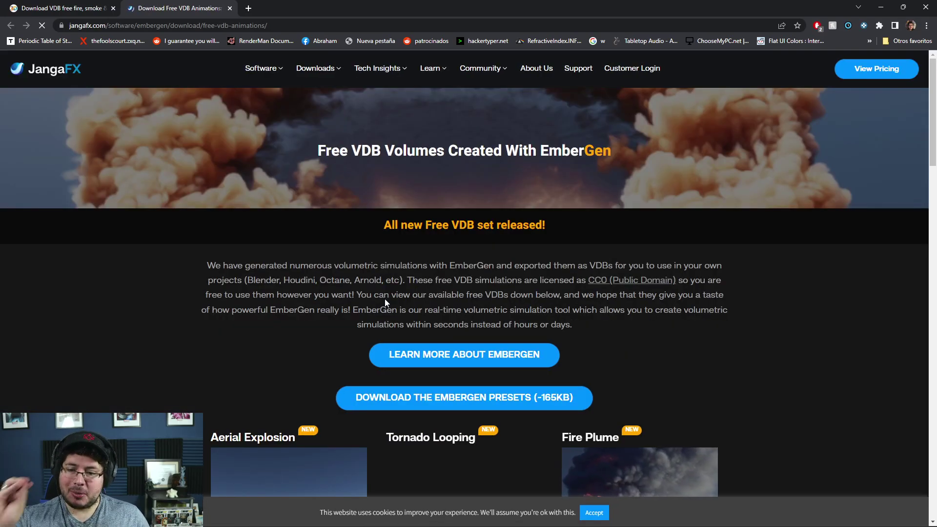
scroll(385, 300, down, 4)
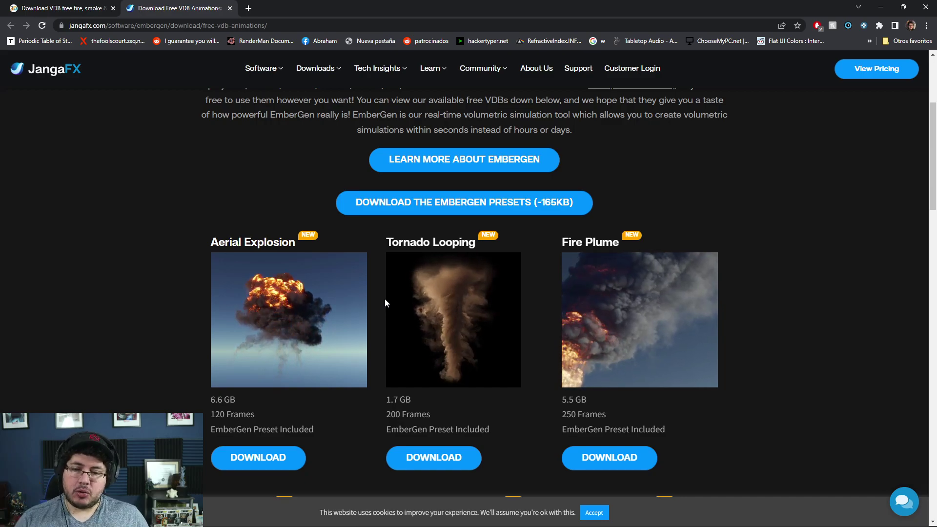
scroll(384, 303, down, 10)
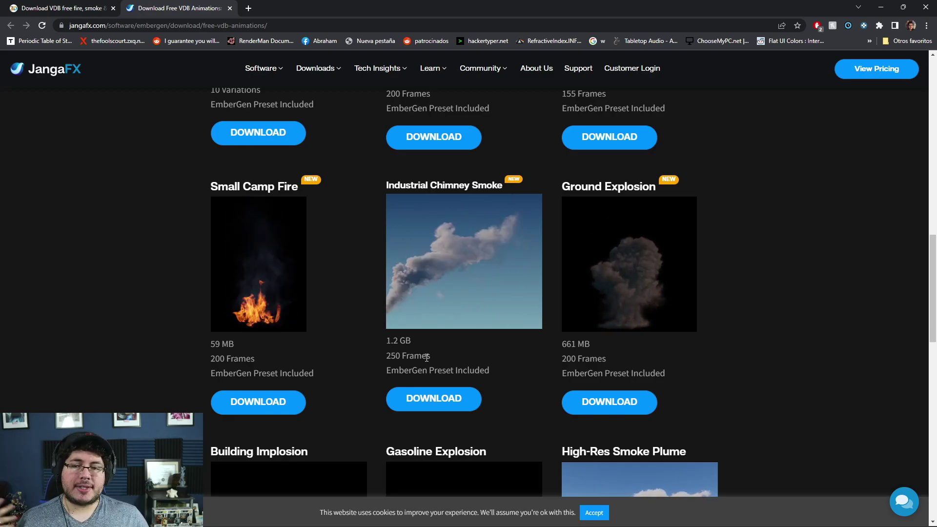
scroll(426, 357, up, 1)
scroll(538, 330, up, 6)
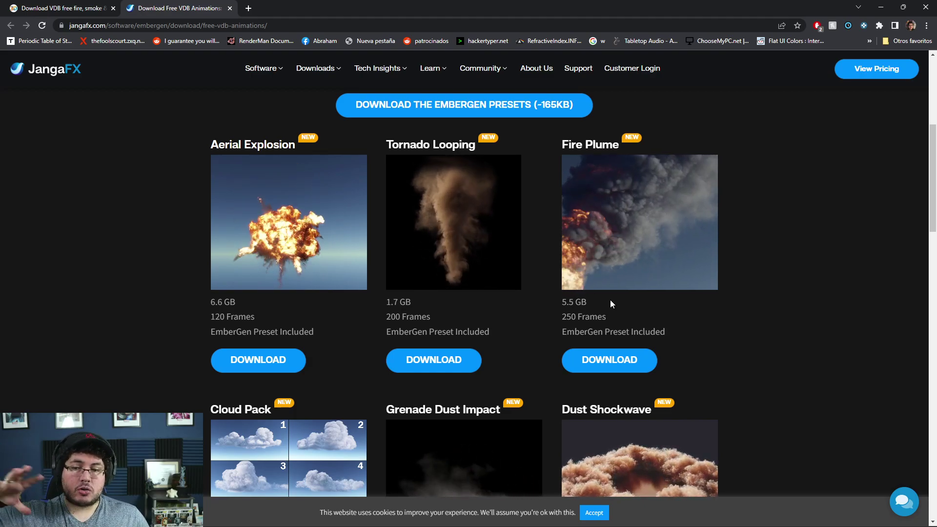
scroll(605, 308, down, 1)
scroll(605, 313, down, 15)
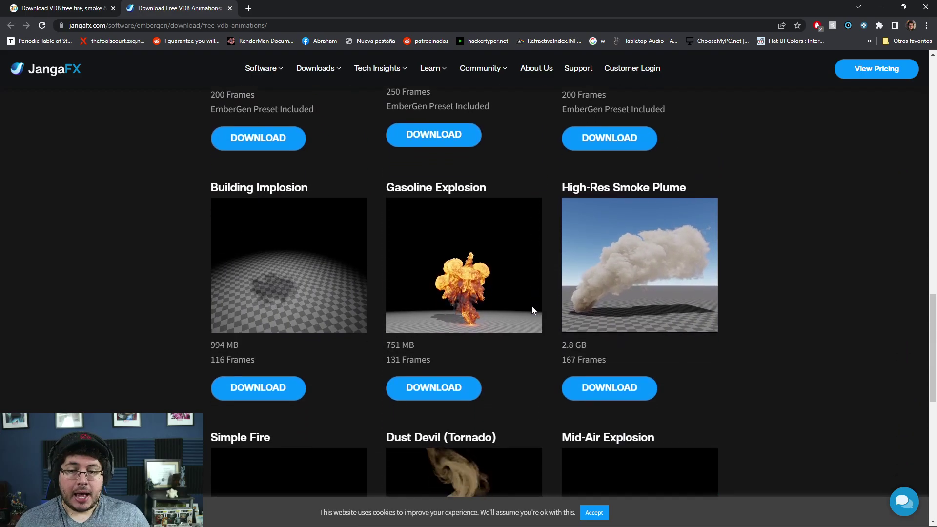
scroll(523, 282, down, 4)
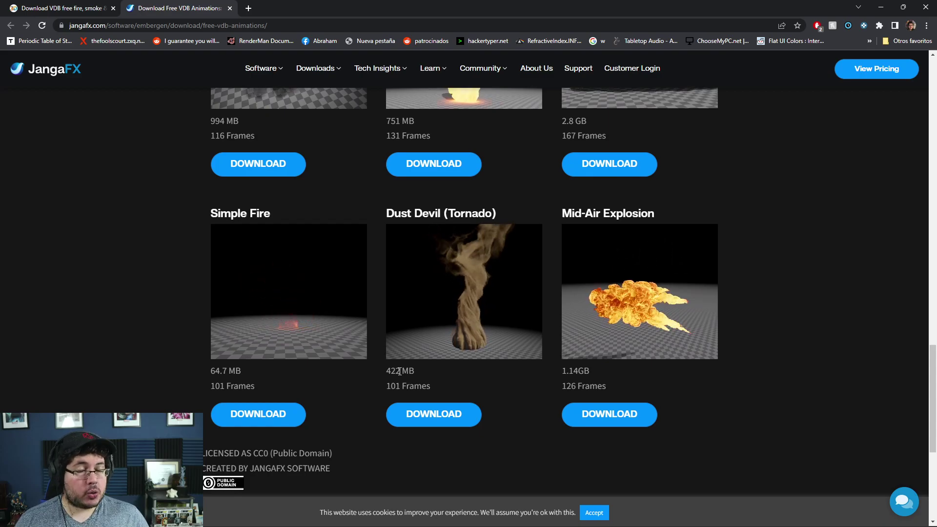
scroll(591, 235, up, 2)
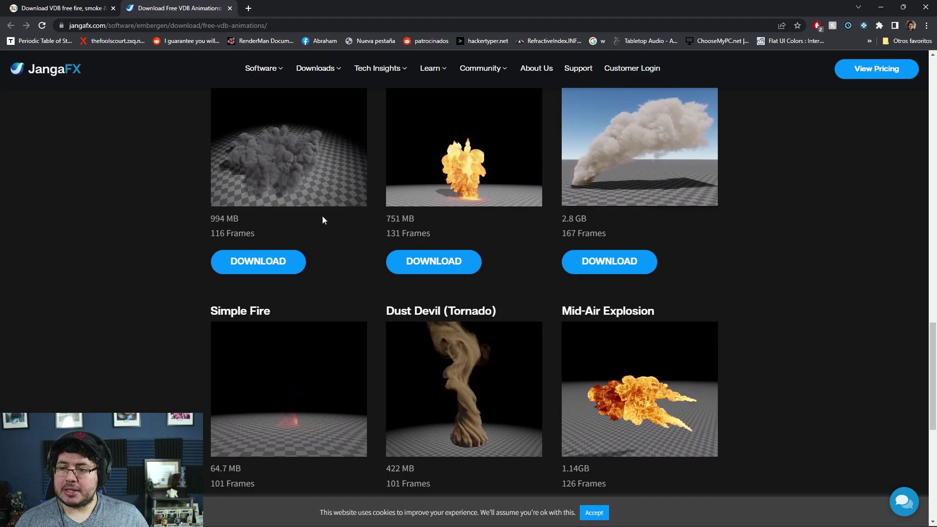
scroll(538, 257, down, 5)
scroll(553, 250, up, 5)
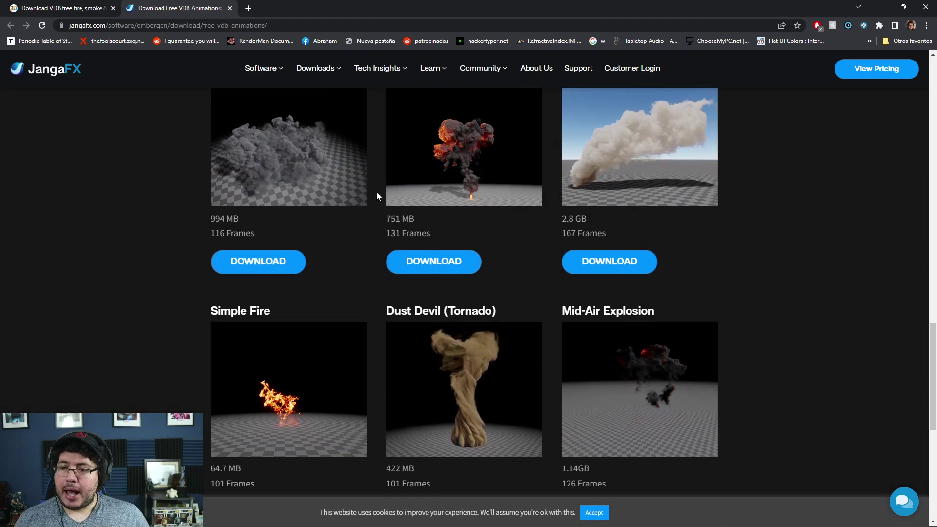
Return to Maya, select the aiVolume, and open its Attribute Editor with Ctrl+A.
click(881, 4)
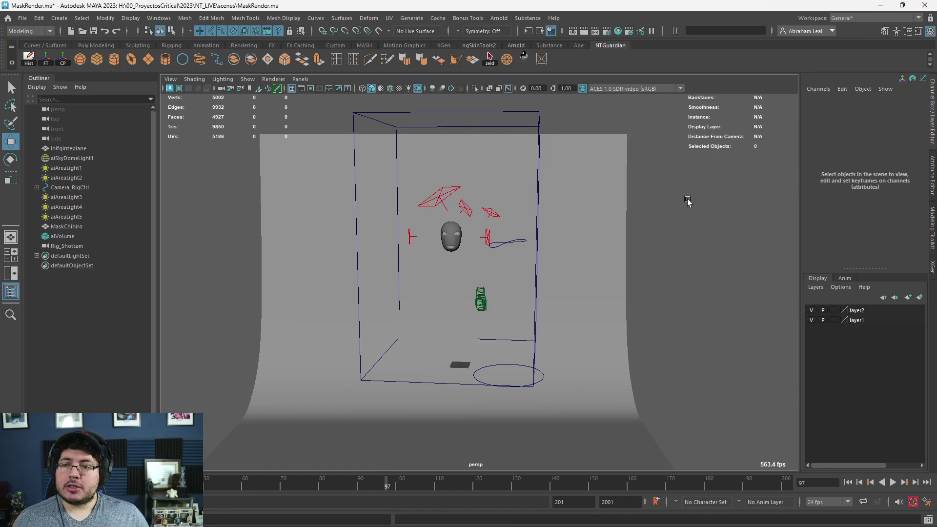
click(496, 18)
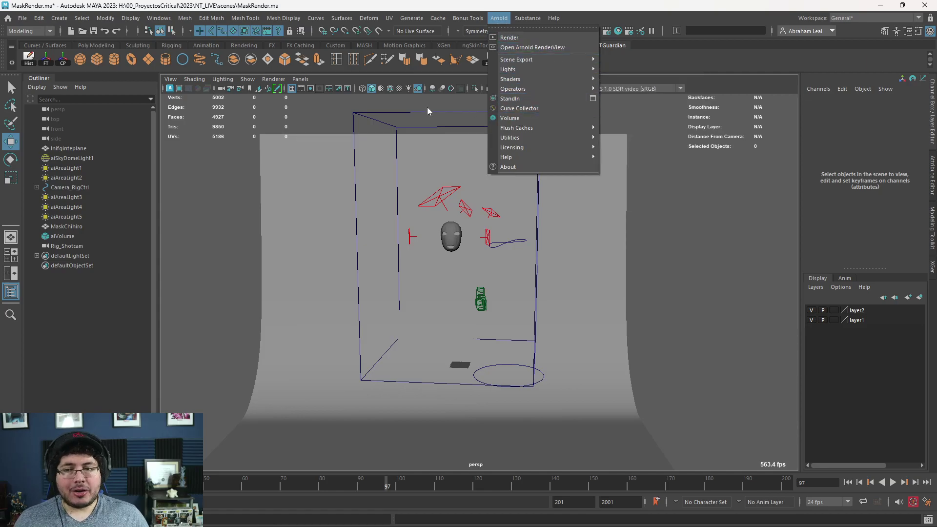
click(80, 236)
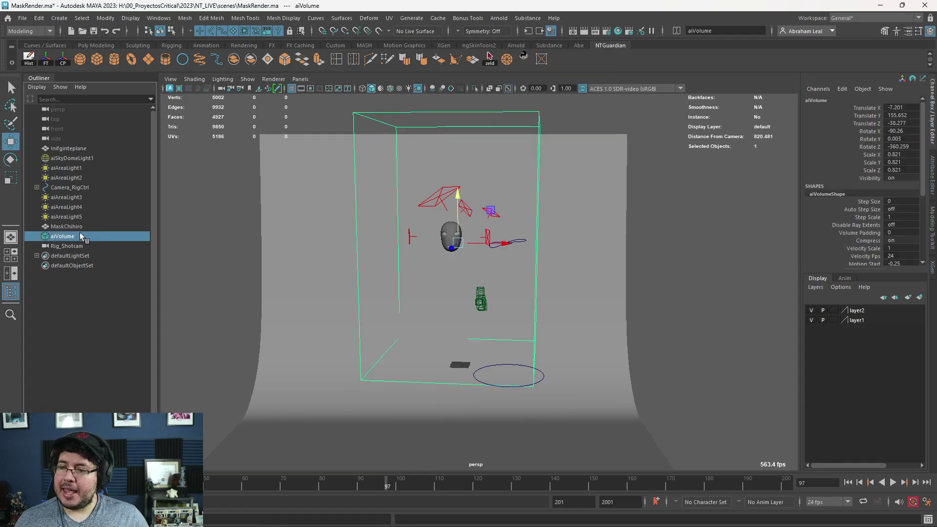
key(ctrl+a)
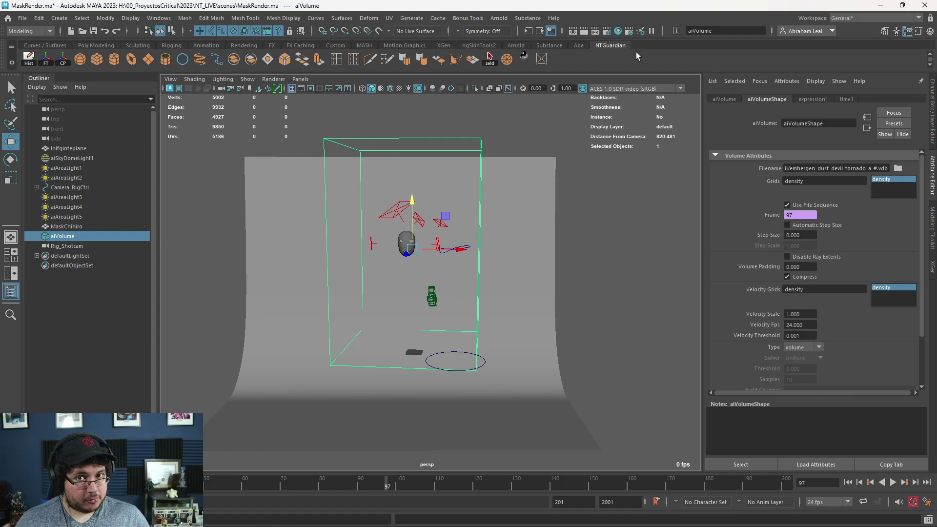
key(alt+Tab)
key(alt+Tab)
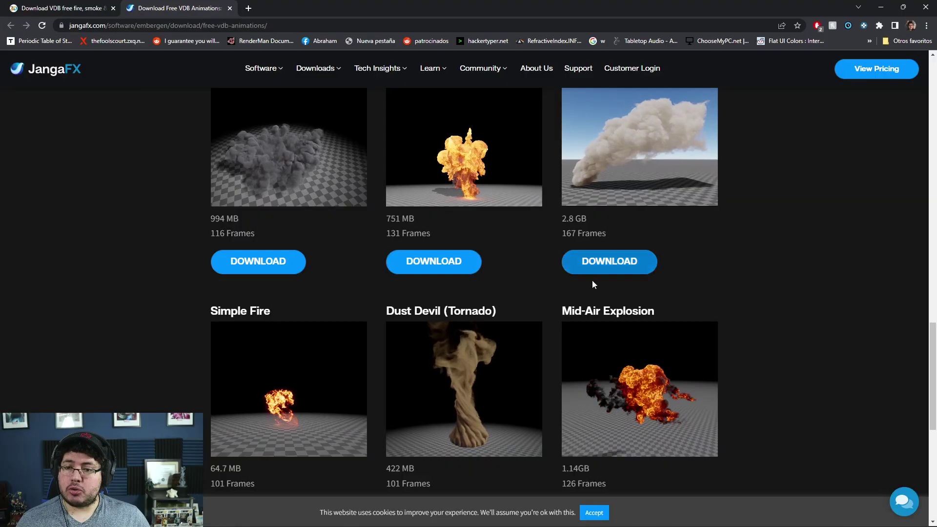
scroll(651, 373, down, 1)
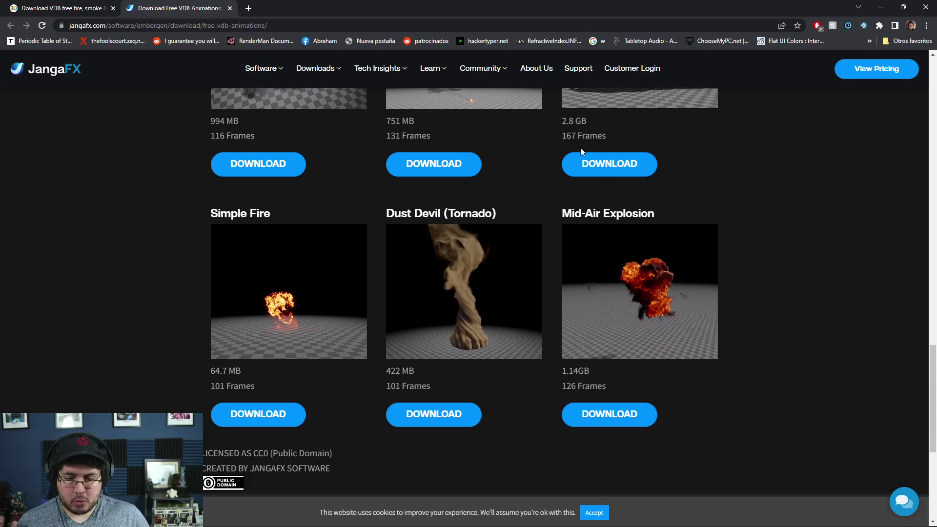
click(880, 7)
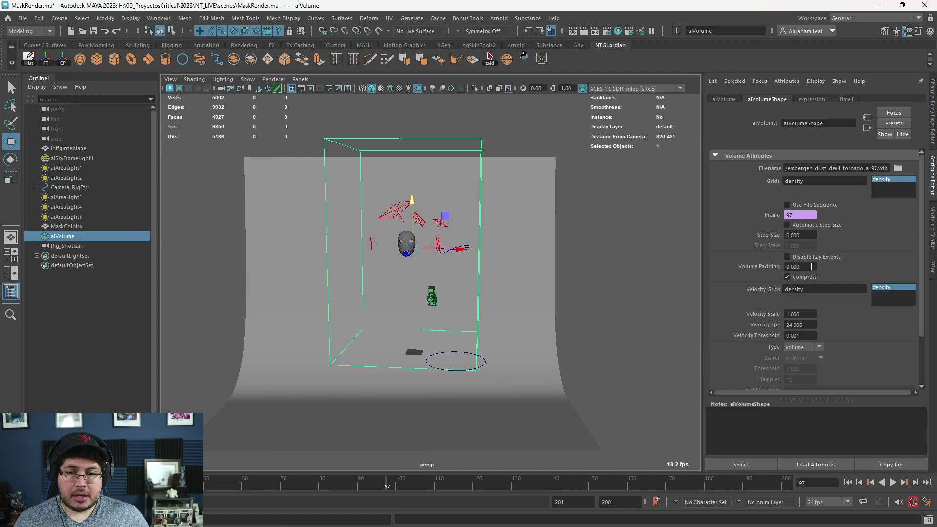
Enable Use File Sequence so the tornado VDB filename uses a ## frame token.
click(787, 205)
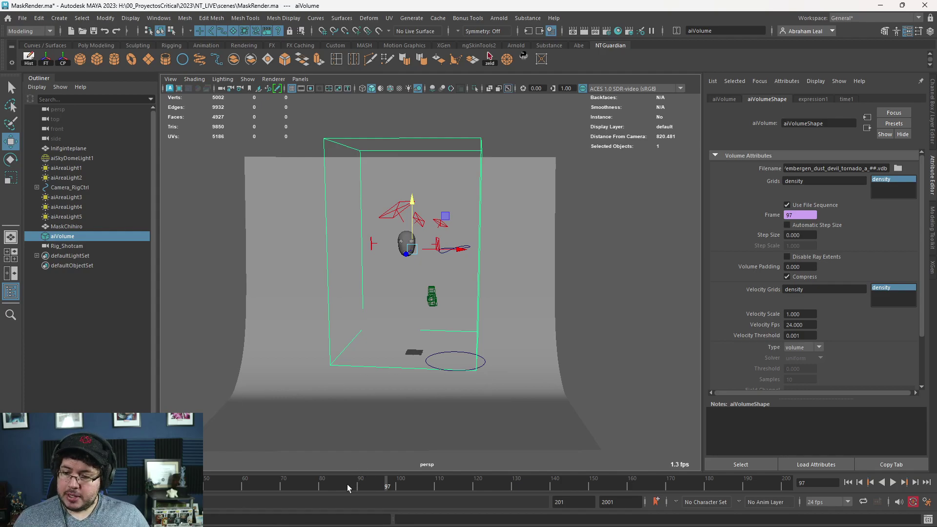
Scrub back to frame 34, select the aiVolume, and play the smoke animation until frame 40.
drag(345, 484, 144, 483)
click(354, 195)
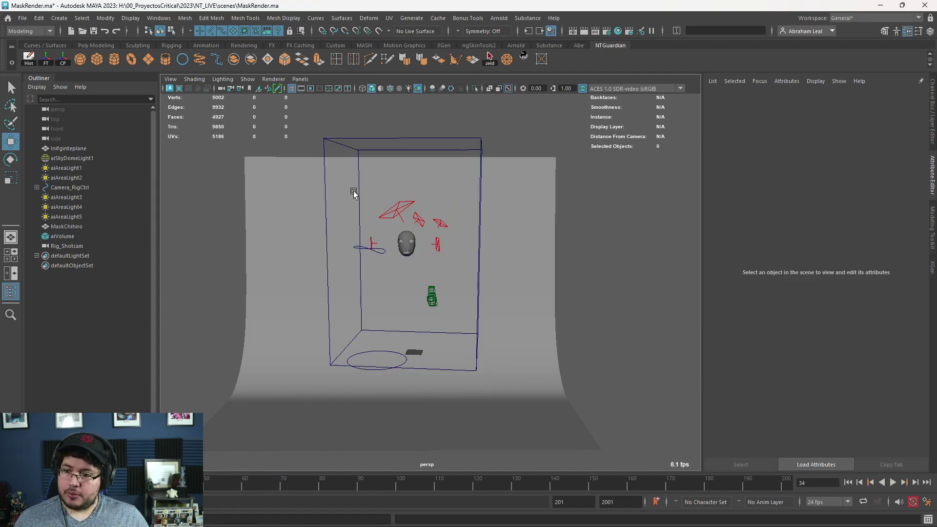
click(75, 236)
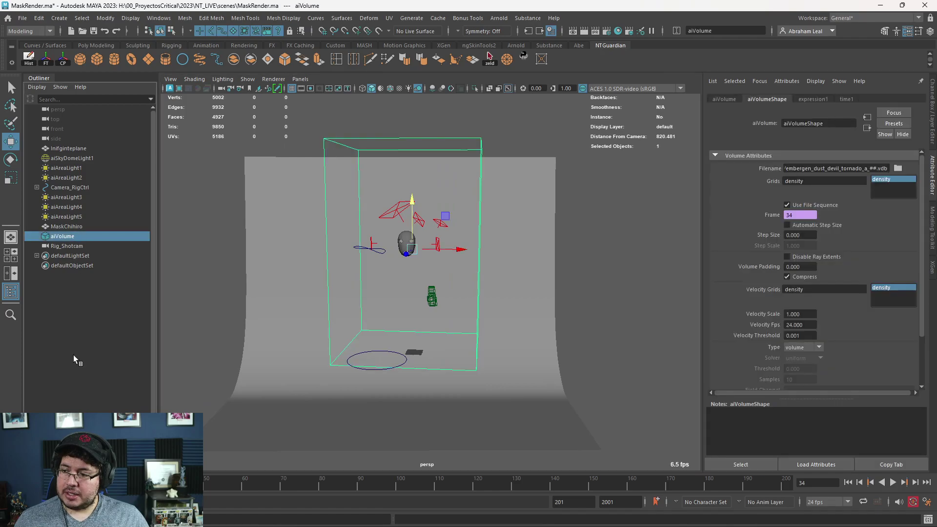
key(alt+v)
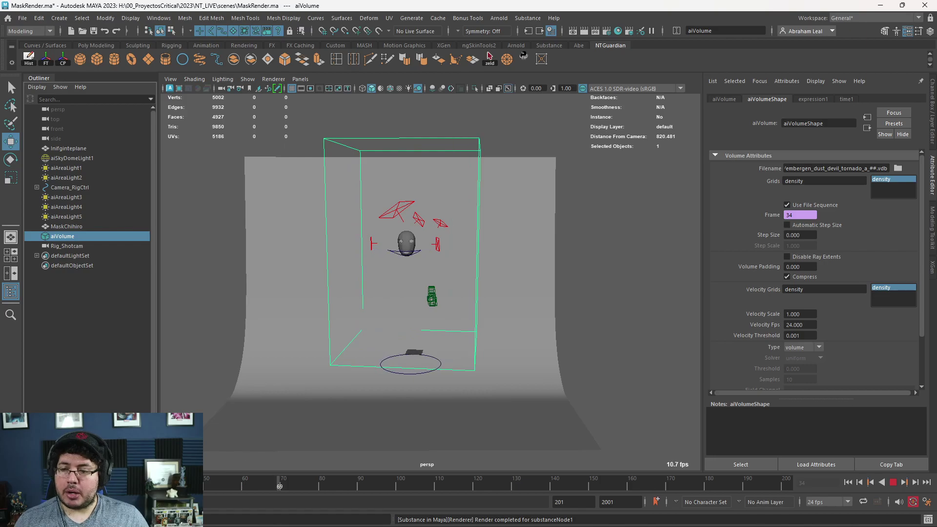
key(Escape)
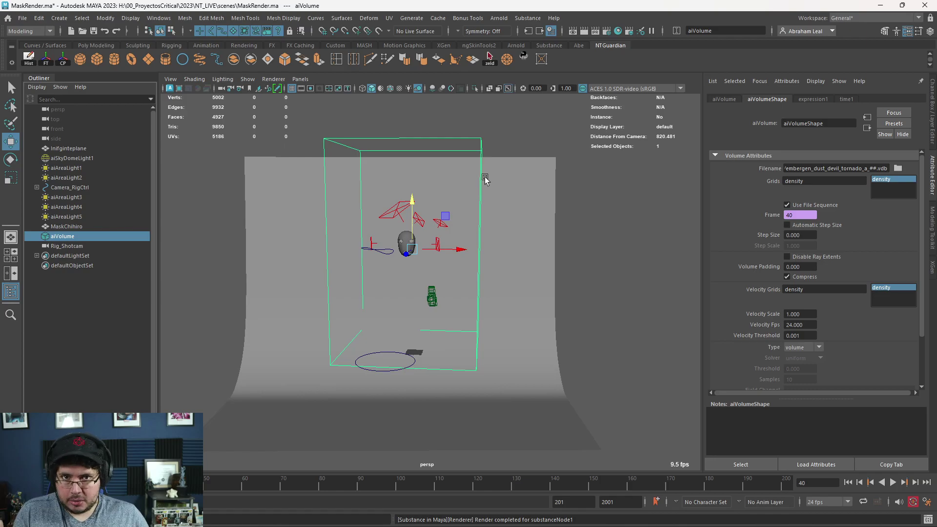
Browse Arnold shaders via Assign New Material on the aiVolume, then cancel without assigning and deselect.
right_click(480, 141)
click(522, 320)
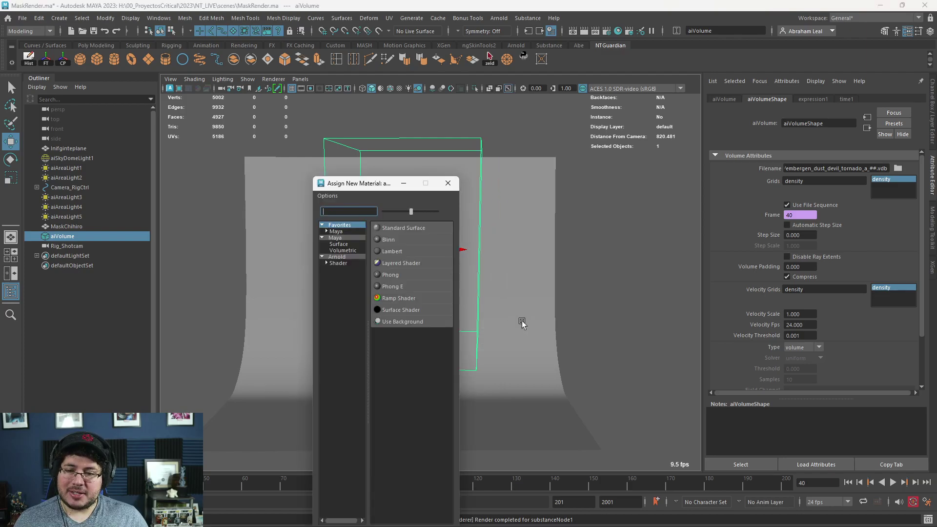
click(341, 257)
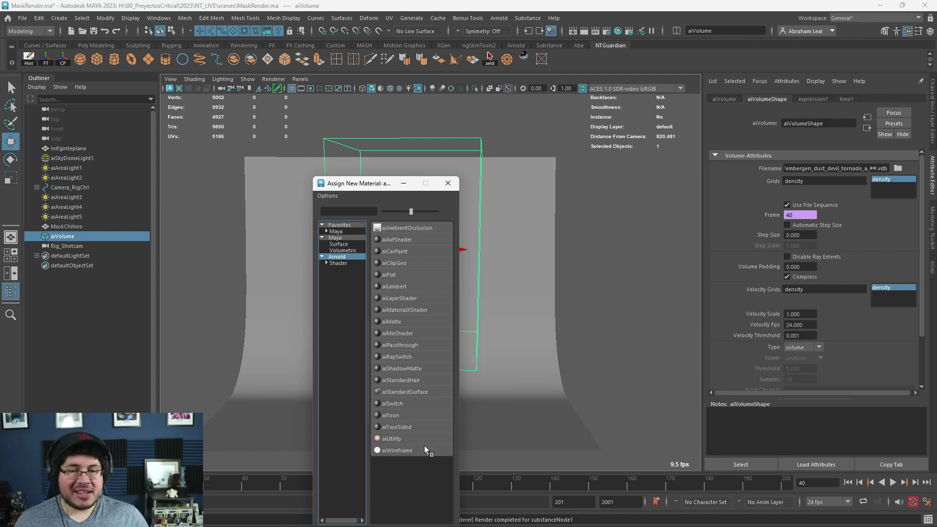
click(448, 184)
click(607, 179)
In Hypershade, create an aiStandardVolume shader and graph it with its aiStandardVolume1SG shading group.
click(617, 31)
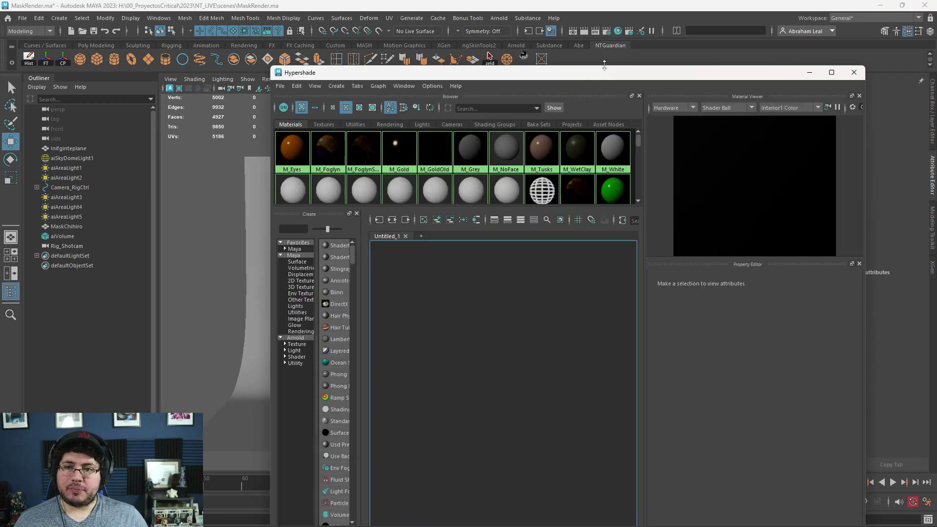
key(Tab)
text(aivo)
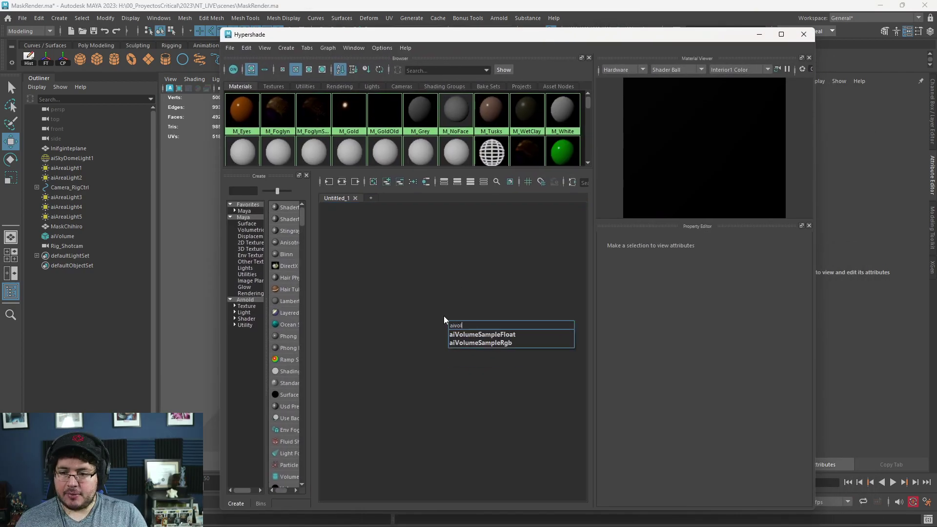
text(l)
key(BackSpace)
key(BackSpace)
key(BackSpace)
text(sta)
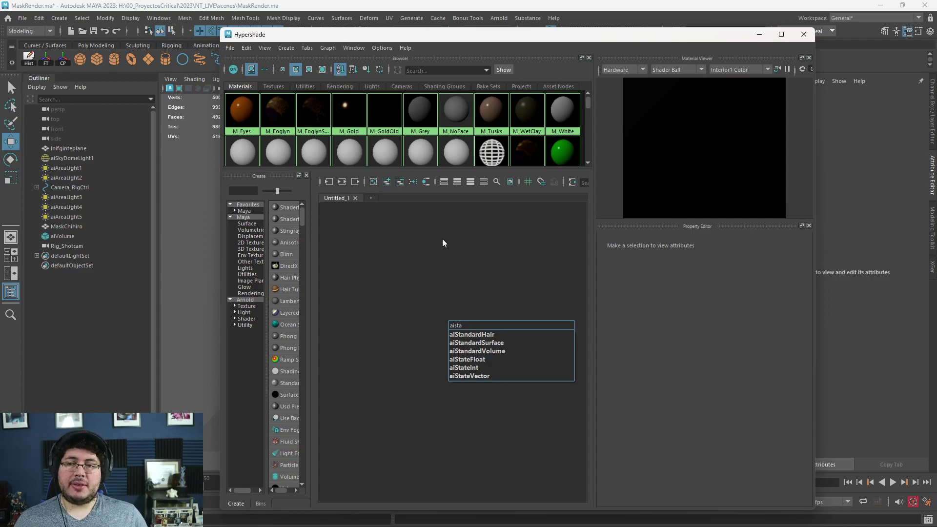
click(458, 257)
scroll(483, 122, down, 4)
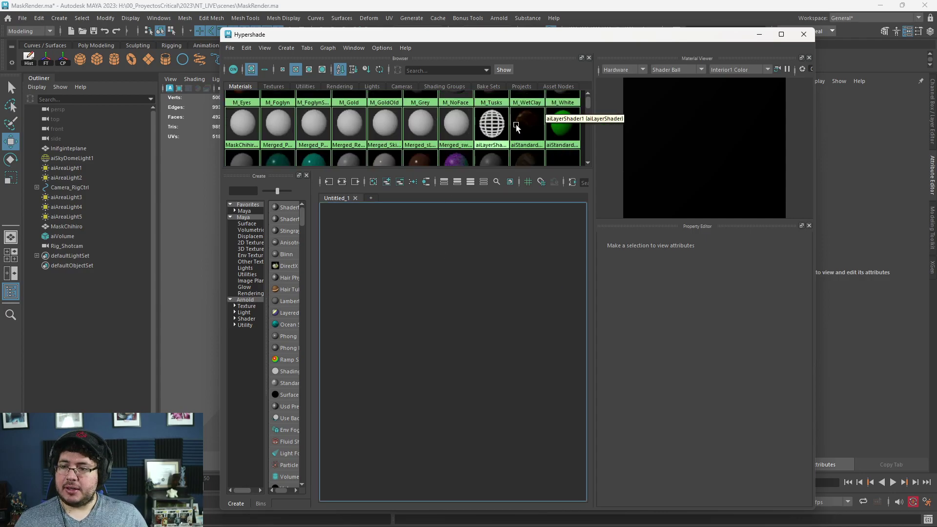
click(420, 123)
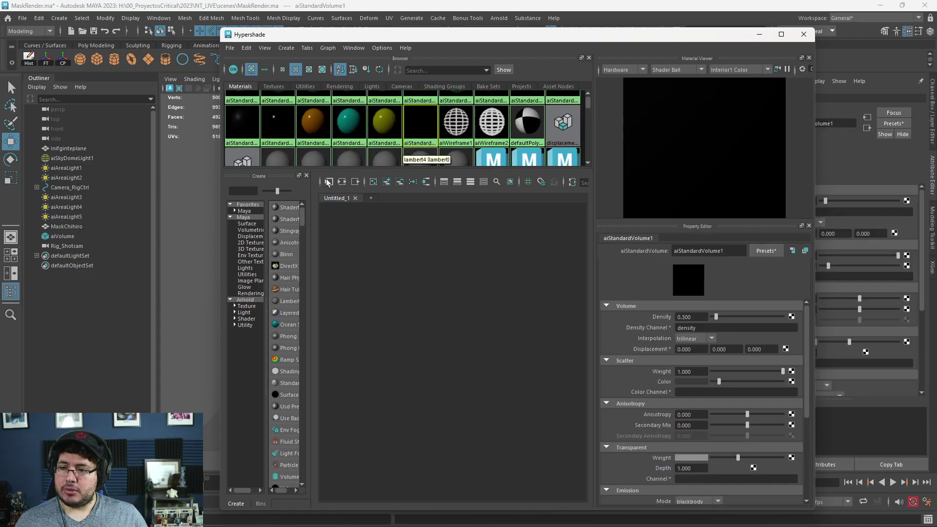
click(341, 182)
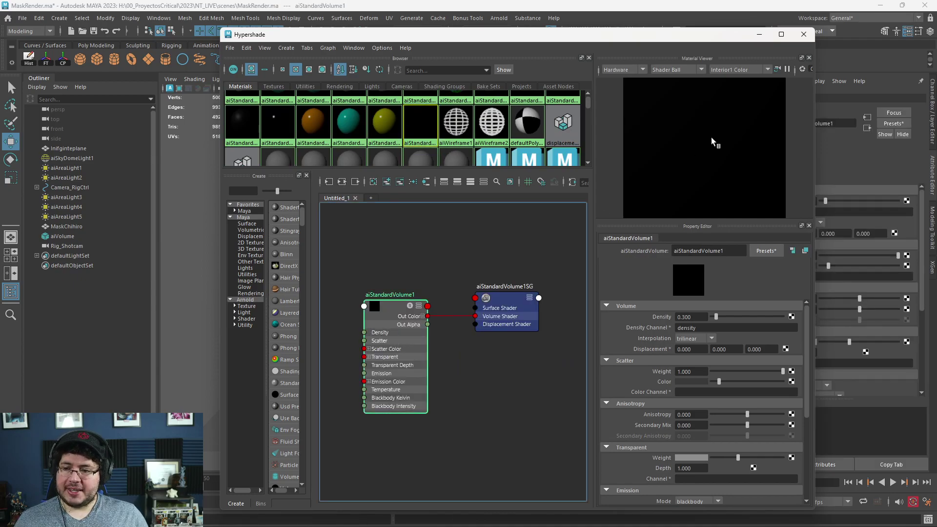
Move the Hypershade aside and assign the existing aiStandardVolume1 material to the aiVolume fog box.
drag(762, 34, 551, 96)
click(550, 97)
click(447, 140)
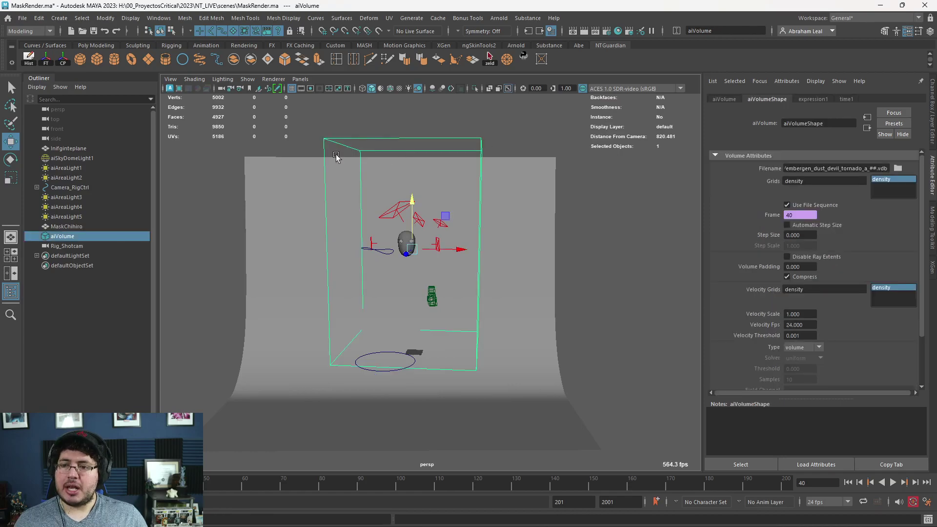
right_click(419, 142)
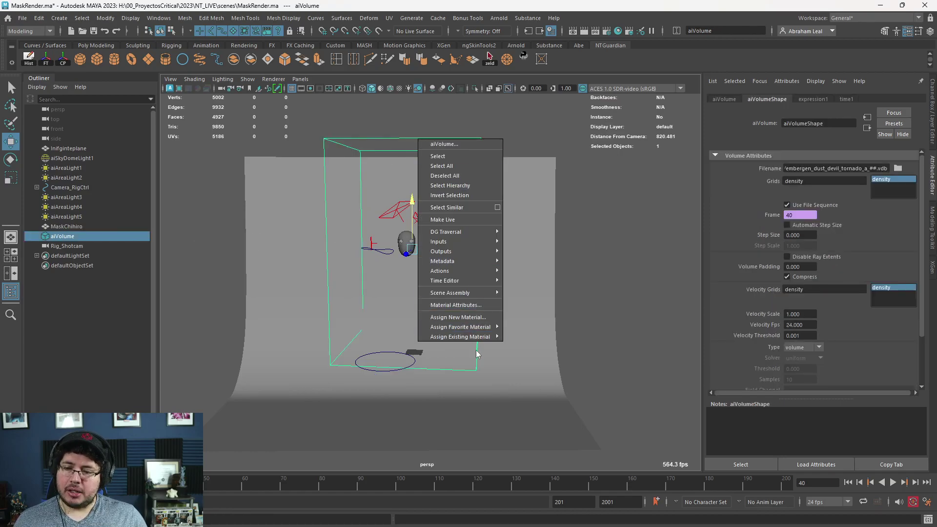
mouse_move(480, 340)
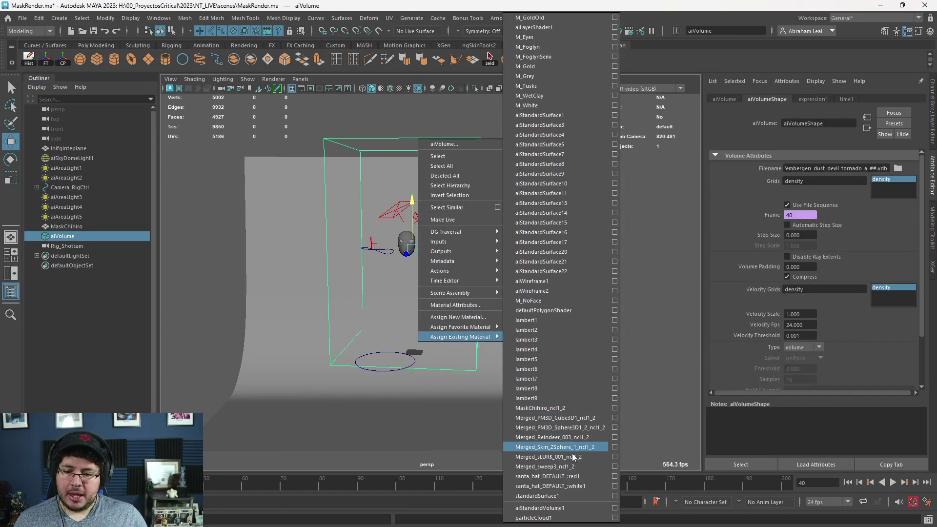
click(561, 508)
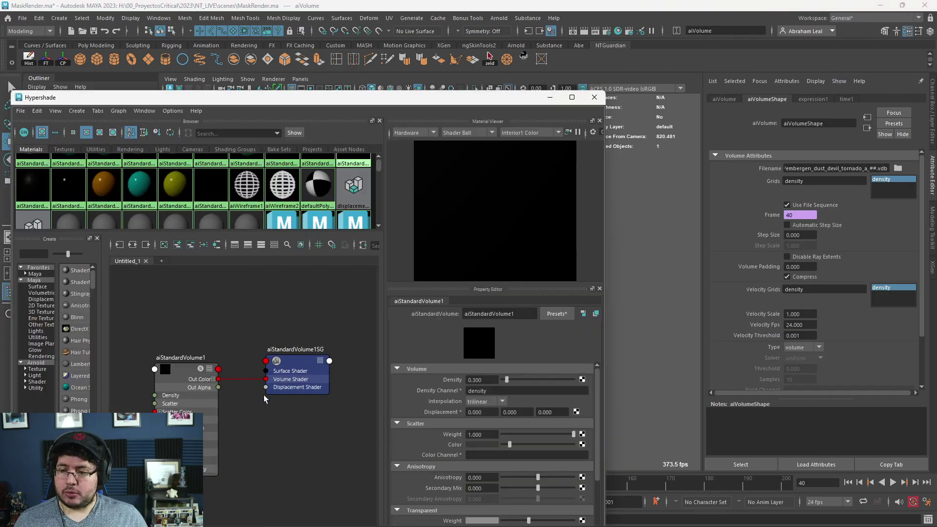
Reopen the Hypershade on the aiStandardVolume1 network and maximize its window.
click(199, 389)
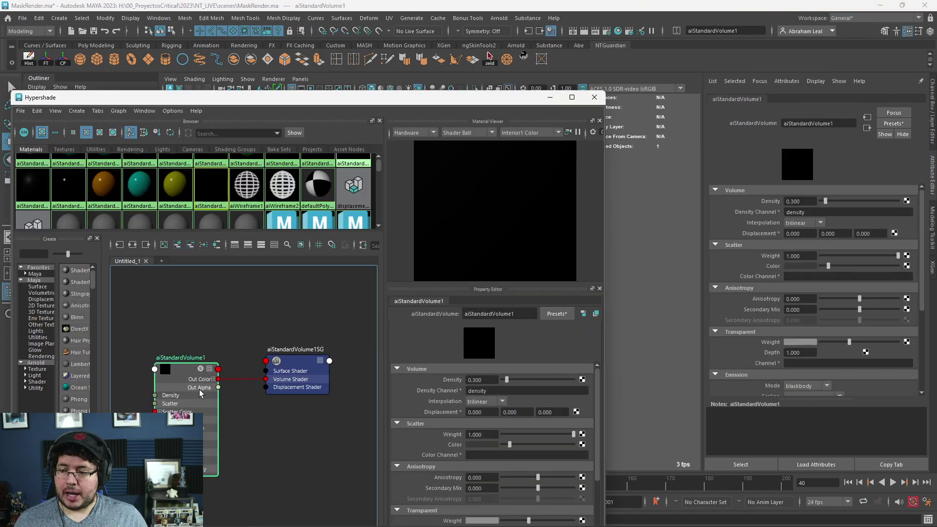
double_click(439, 97)
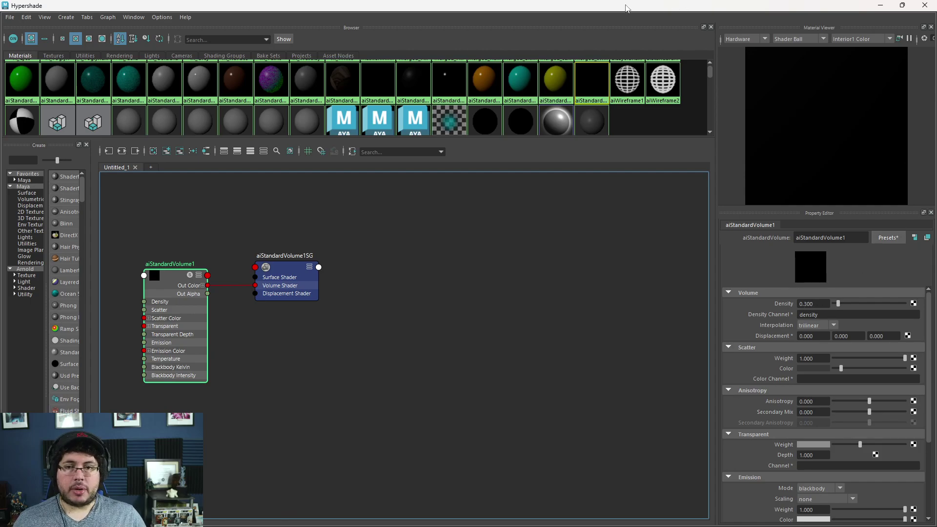
Restore the Hypershade to a floating window, then render the mask scene in Arnold RenderView and stop.
key(super+Down)
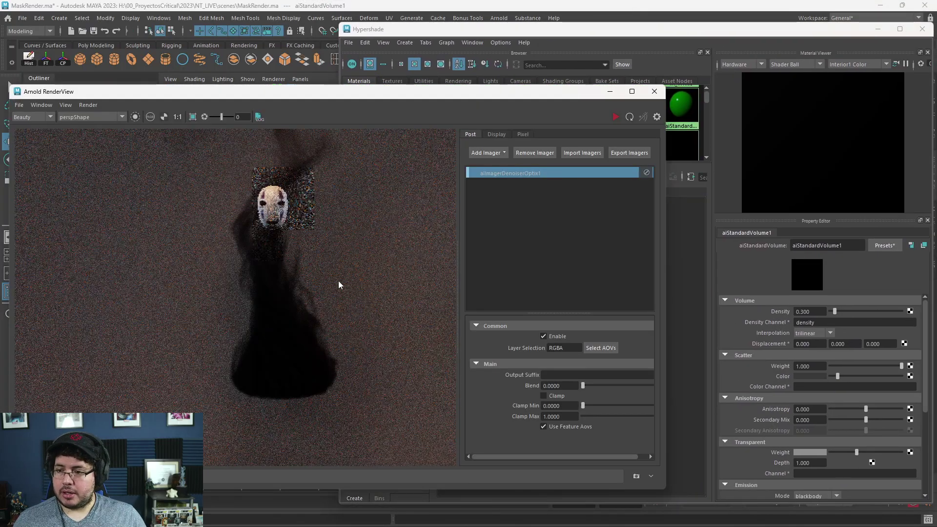
middle_drag(338, 280, 302, 336)
scroll(302, 336, down, 3)
scroll(303, 331, up, 3)
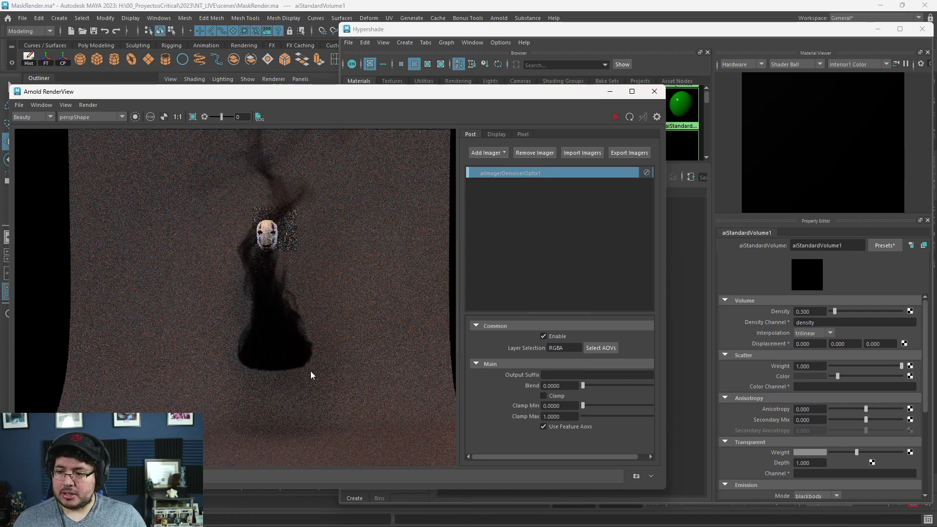
click(615, 116)
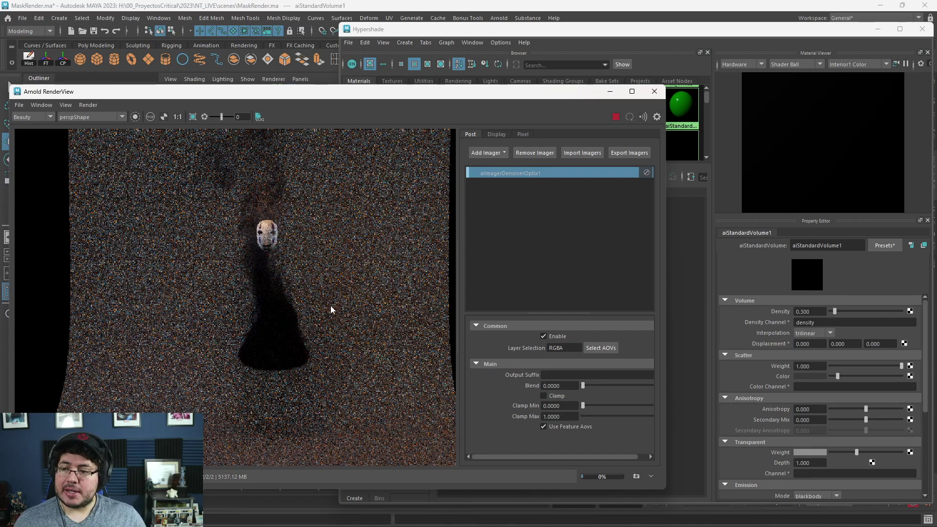
click(615, 117)
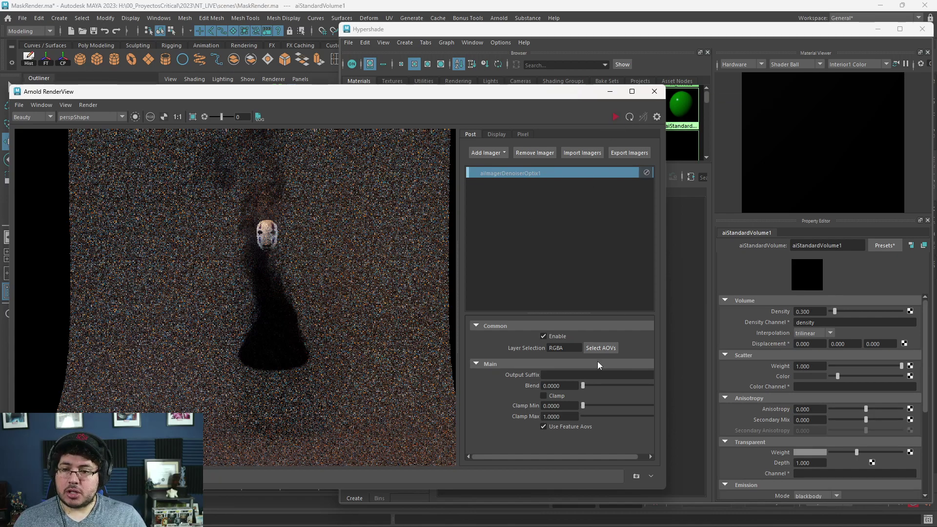
Set the denoiser Blend to 1 to compare the denoised image, then return it to 0.
drag(585, 385, 661, 385)
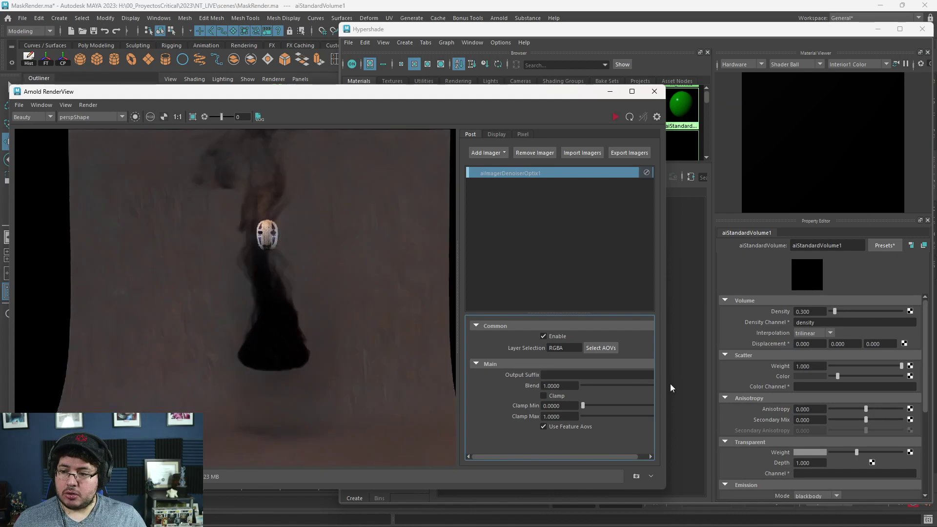
scroll(172, 307, up, 2)
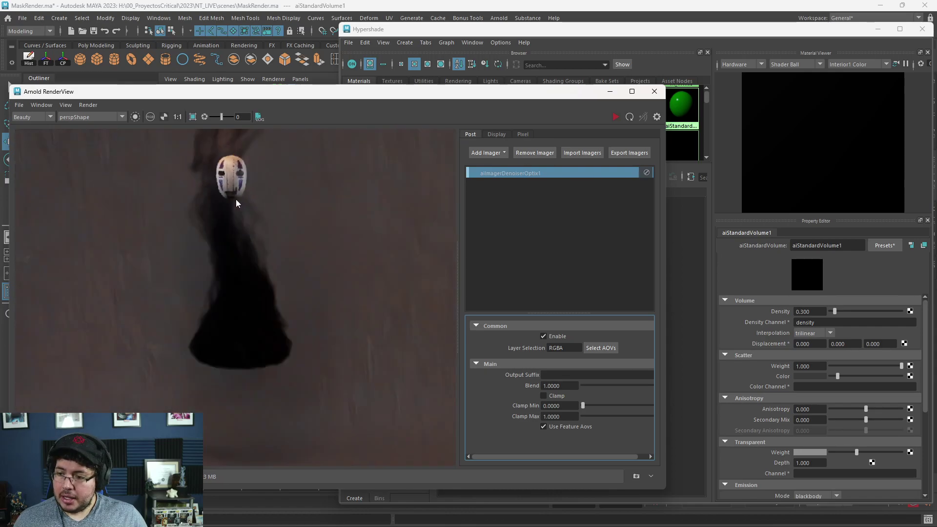
scroll(254, 212, down, 3)
scroll(262, 271, up, 2)
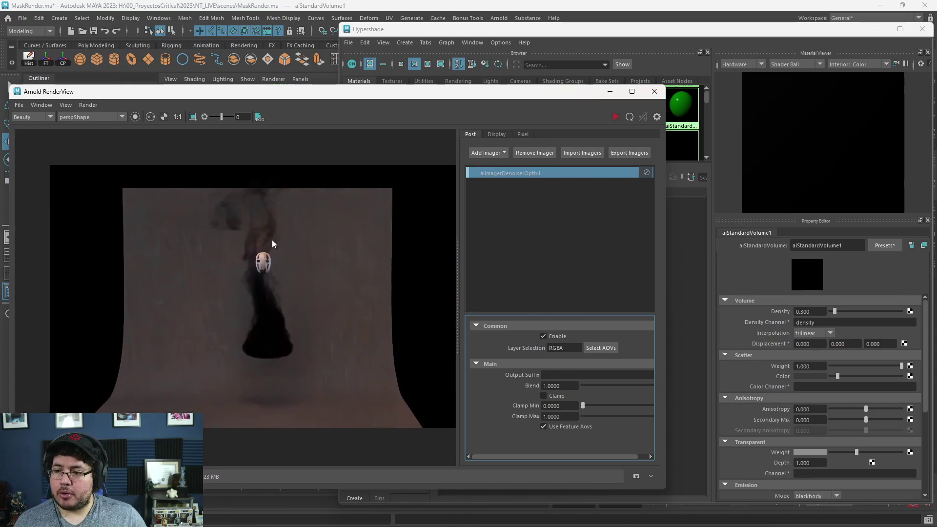
scroll(279, 259, up, 3)
scroll(372, 244, down, 2)
scroll(403, 286, down, 1)
scroll(370, 190, up, 3)
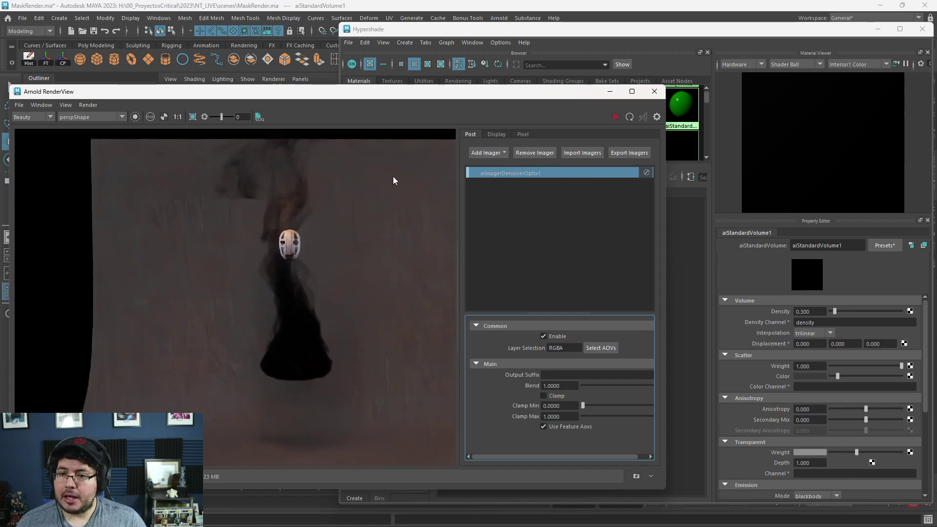
drag(611, 386, 581, 386)
Set aiStandardVolume1 Density to 0.1 and re-render in Arnold RenderView.
double_click(796, 312)
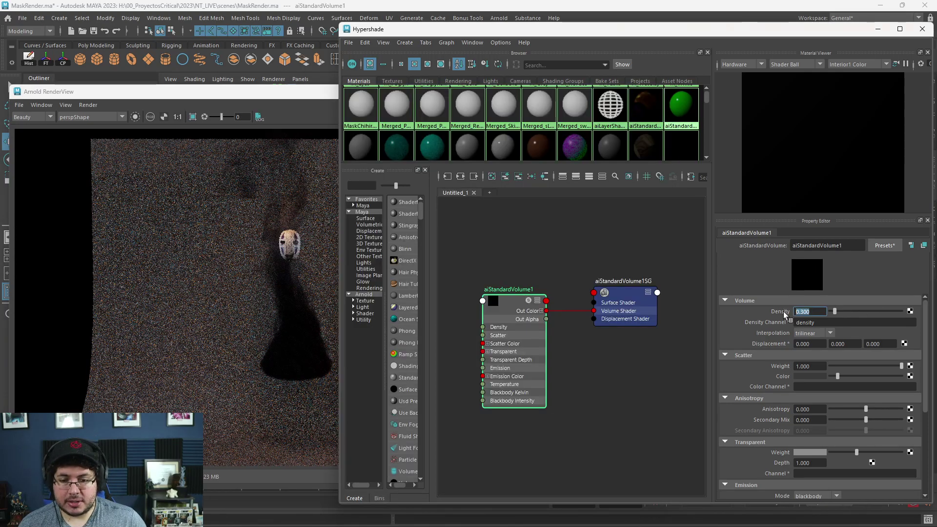
text(.1)
key(Return)
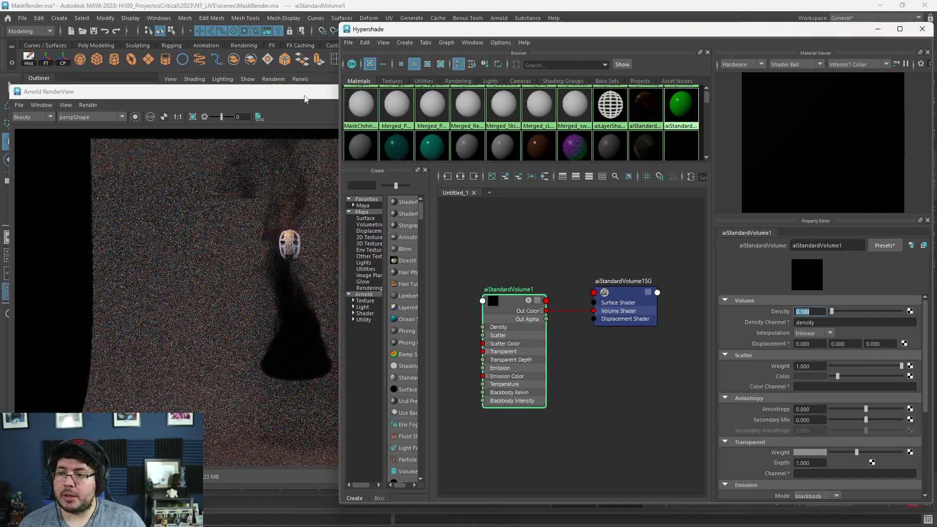
click(304, 97)
click(615, 118)
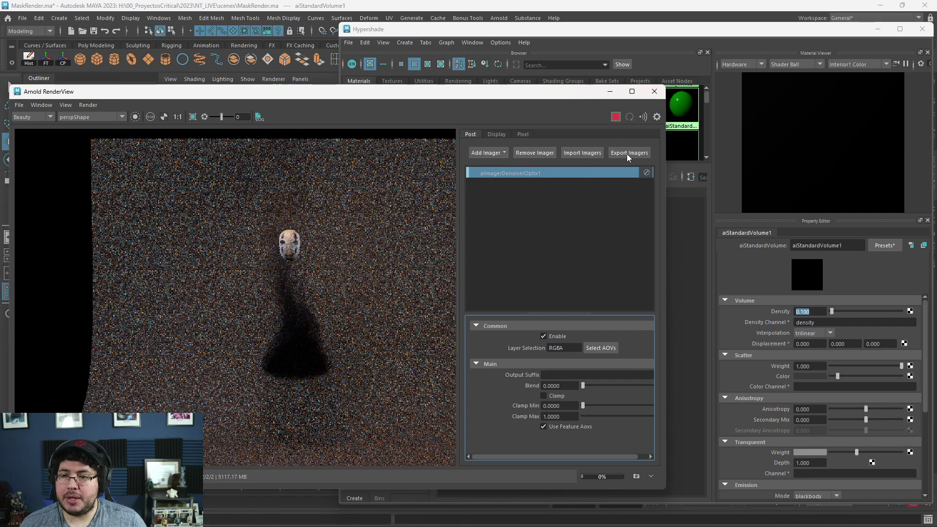
Set the Density to 1.0, re-render, then stop the progressive render.
click(784, 310)
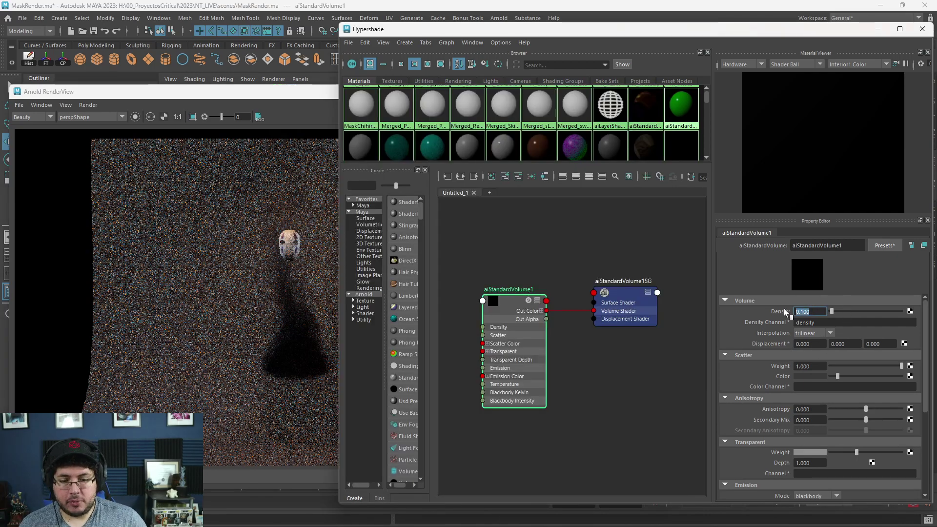
key(Return)
click(298, 225)
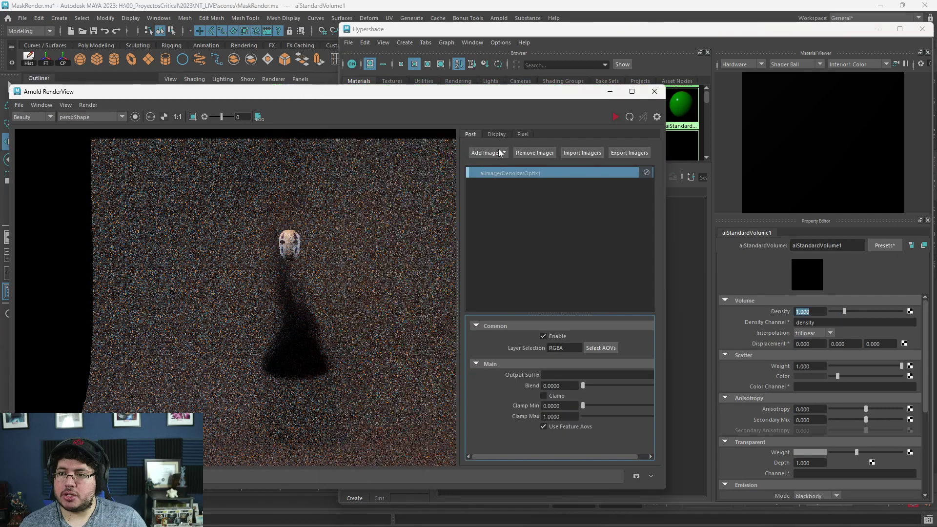
click(615, 117)
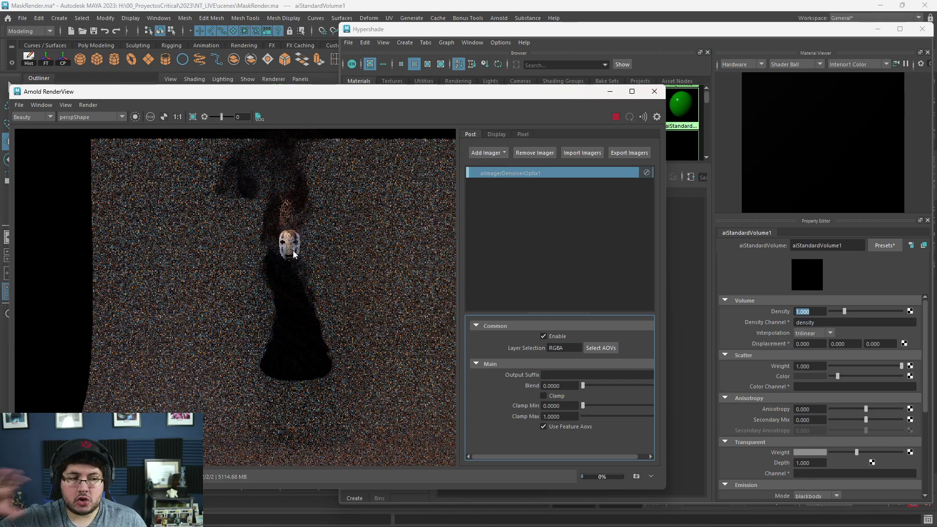
scroll(259, 265, up, 3)
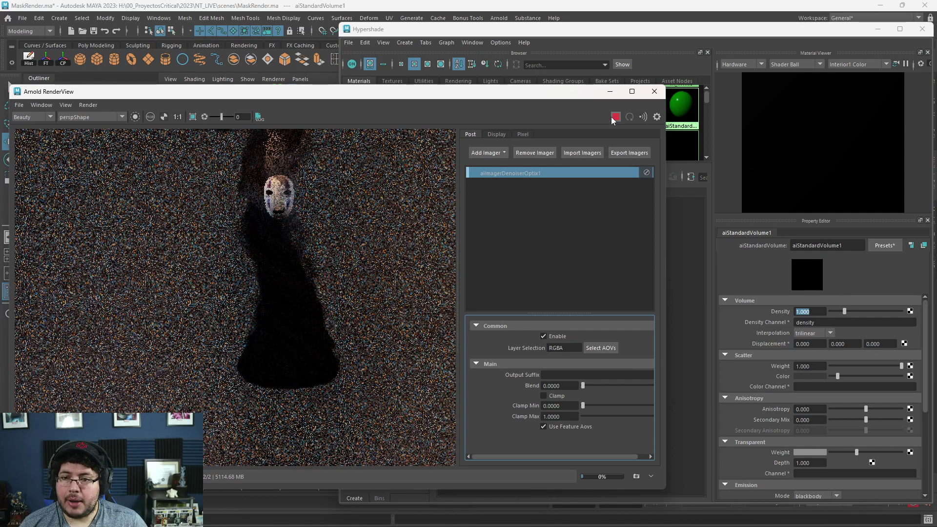
click(615, 117)
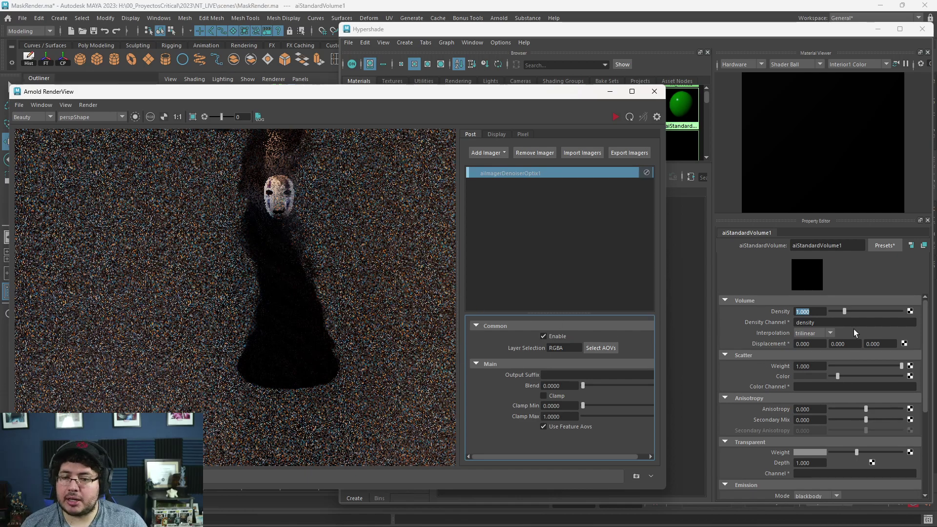
Lighten the fog's Scatter Color to light grey.
drag(848, 375, 886, 376)
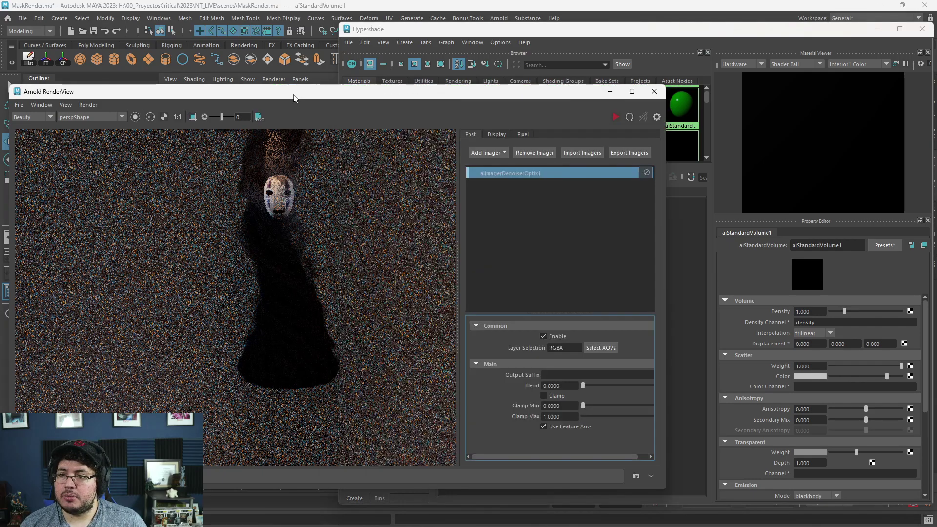
scroll(315, 305, up, 2)
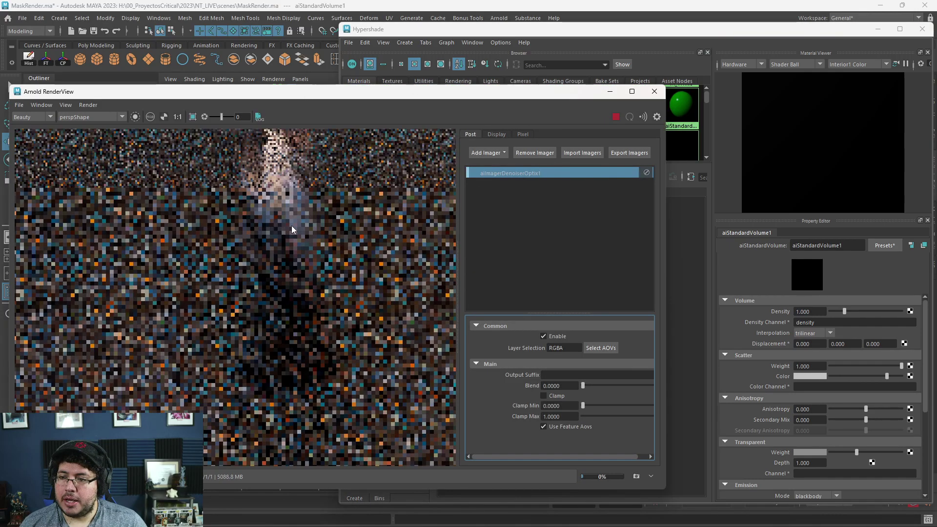
scroll(294, 242, down, 3)
scroll(303, 204, up, 4)
scroll(300, 186, down, 3)
scroll(270, 176, up, 2)
scroll(250, 185, up, 2)
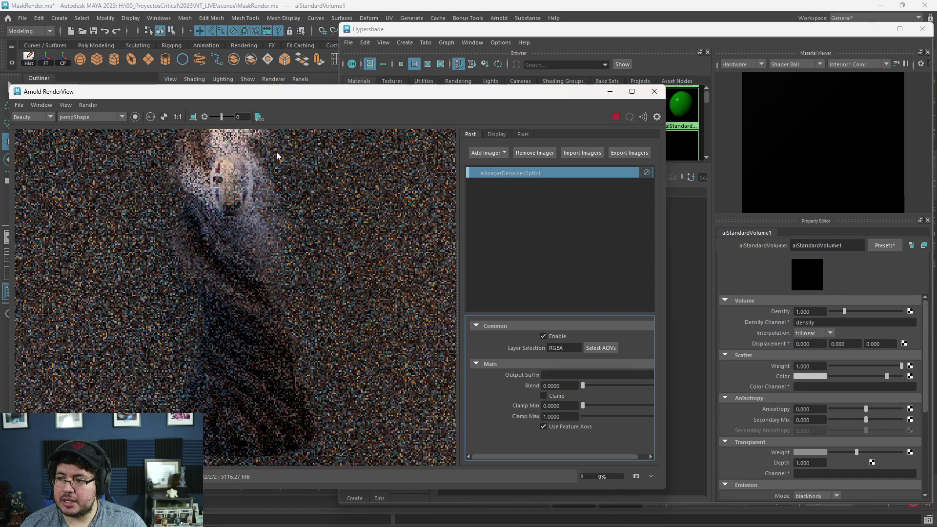
Reframe the render preview on the figure and stop the render.
middle_drag(276, 156, 221, 183)
scroll(300, 194, down, 2)
scroll(302, 214, up, 2)
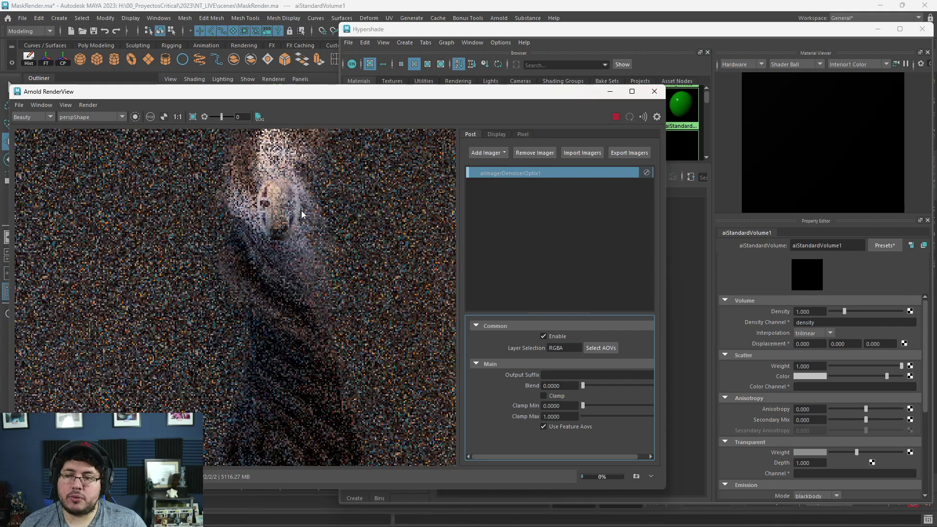
scroll(312, 186, down, 2)
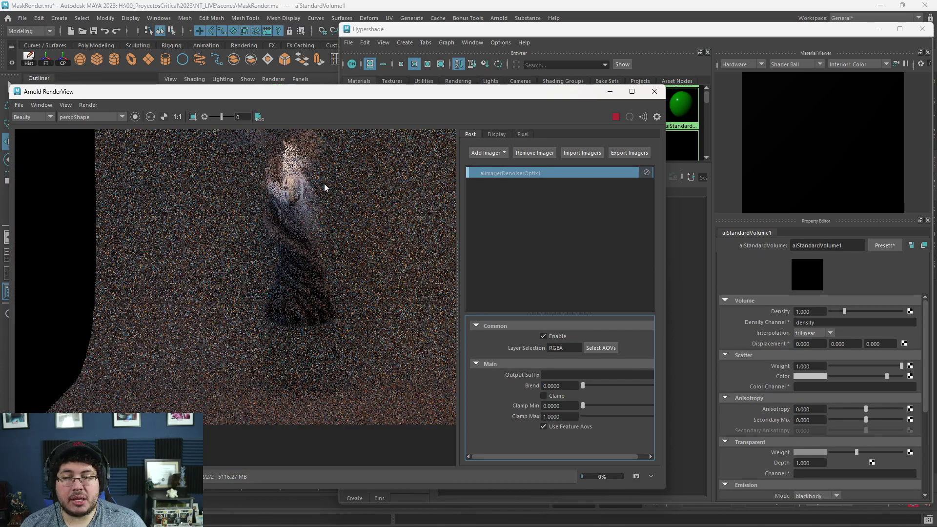
scroll(325, 185, up, 2)
scroll(304, 244, down, 2)
scroll(300, 289, up, 3)
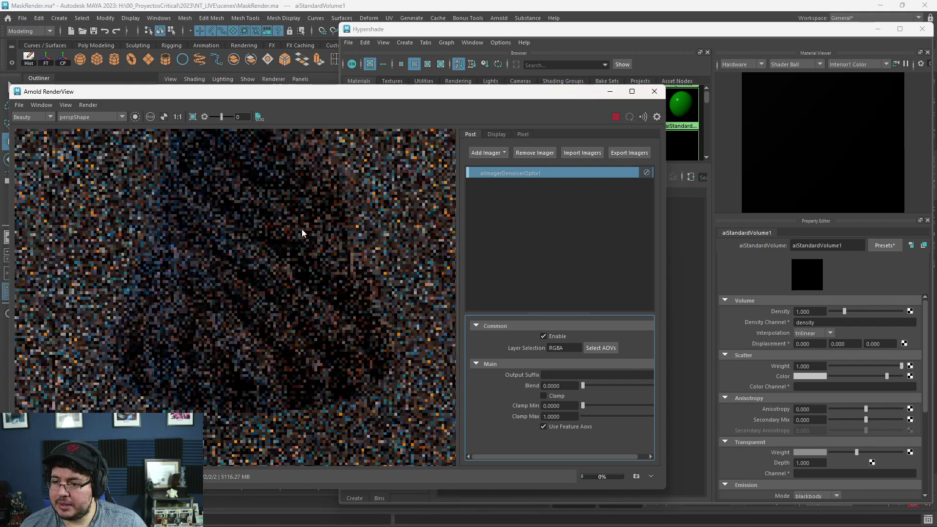
scroll(288, 230, down, 3)
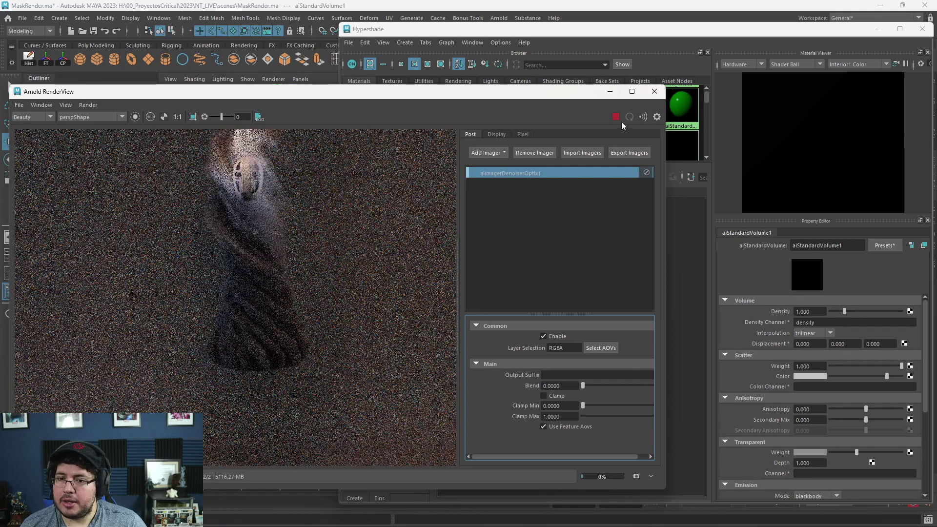
click(616, 117)
Set the Scatter Color to red from the colour history and re-render.
click(806, 375)
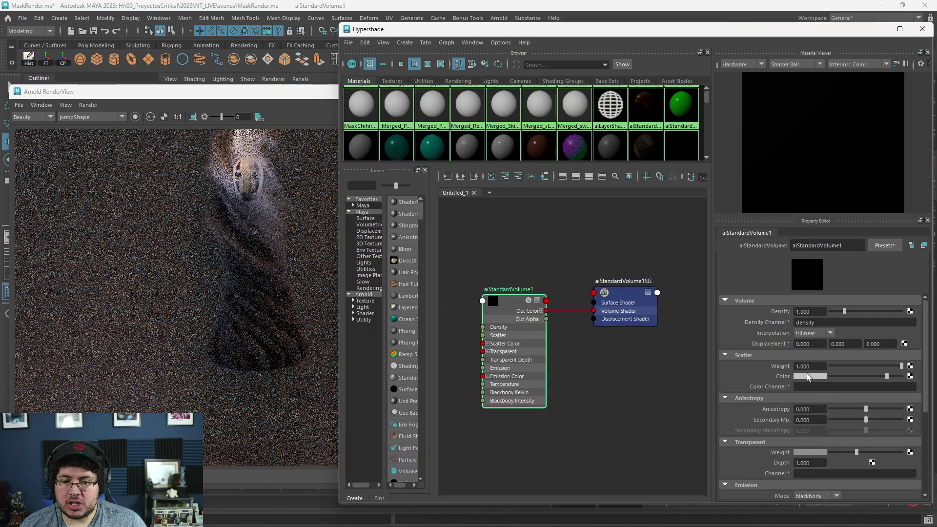
click(770, 351)
click(272, 94)
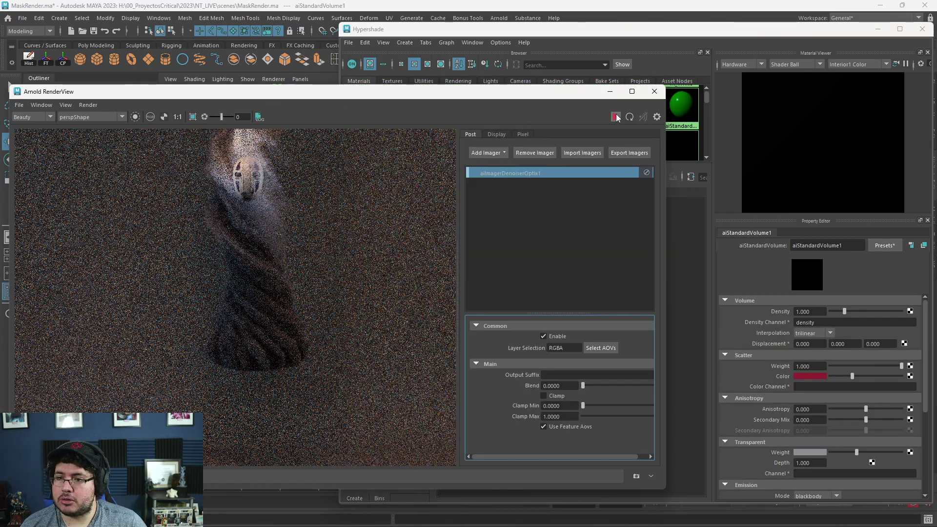
click(616, 117)
Pan the red-tinted render up toward the mask to inspect it, then stop the render.
scroll(255, 249, down, 1)
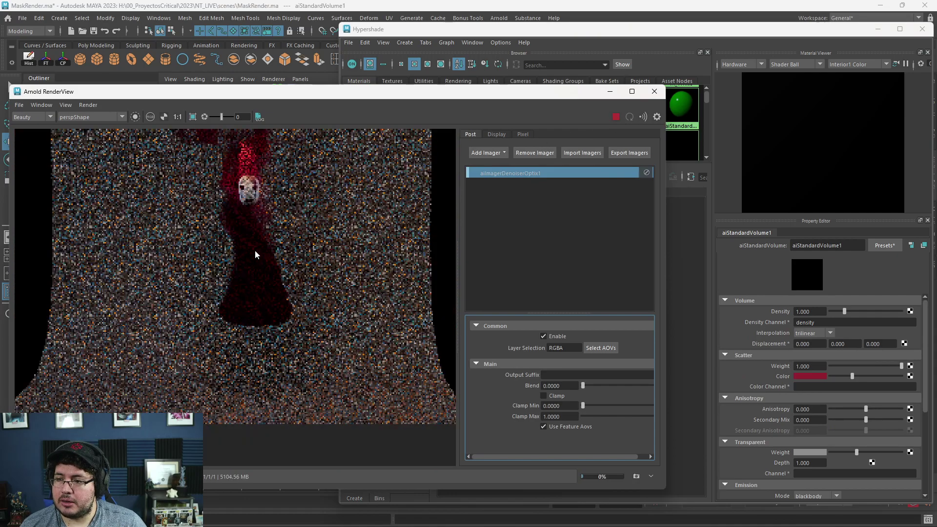
scroll(258, 281, up, 3)
scroll(273, 283, down, 3)
scroll(288, 312, up, 1)
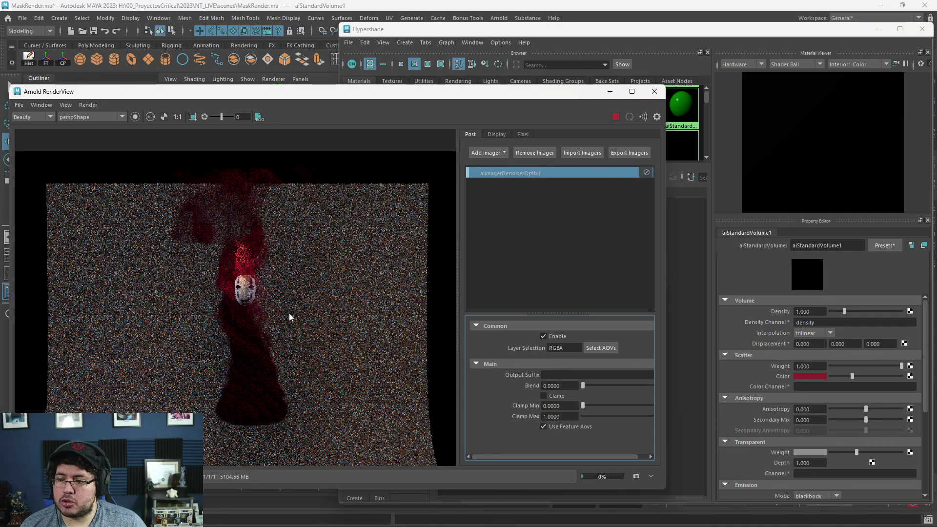
middle_drag(288, 318, 295, 270)
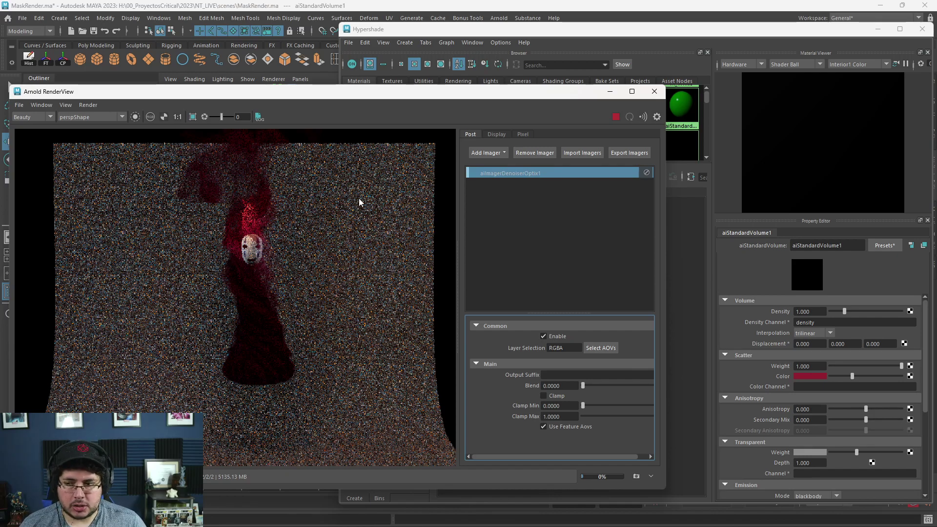
scroll(264, 256, up, 2)
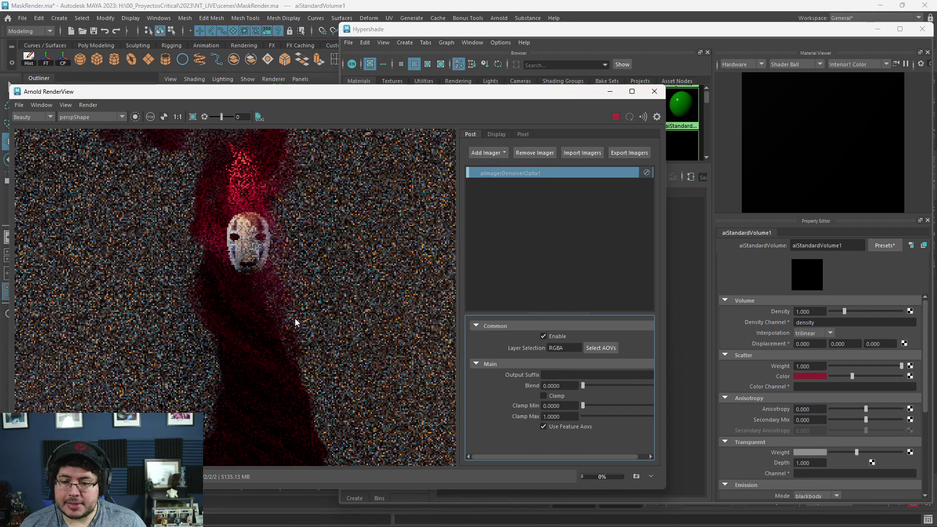
middle_drag(295, 318, 285, 237)
scroll(285, 238, down, 2)
scroll(276, 234, up, 4)
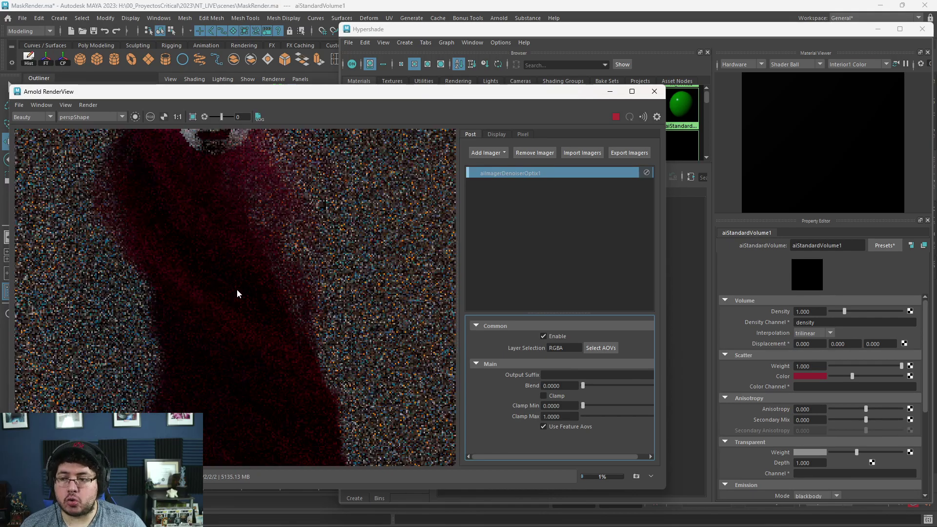
scroll(233, 301, down, 4)
scroll(235, 272, up, 3)
scroll(235, 272, down, 2)
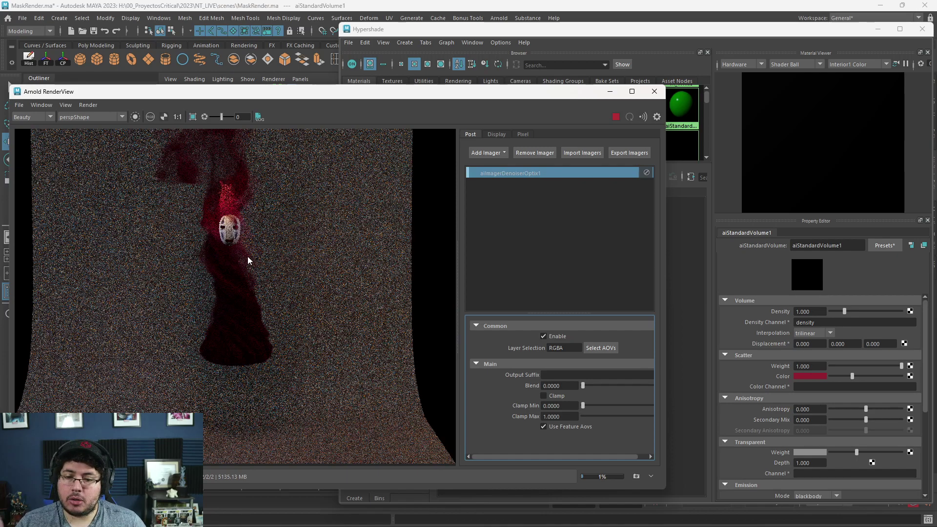
click(616, 116)
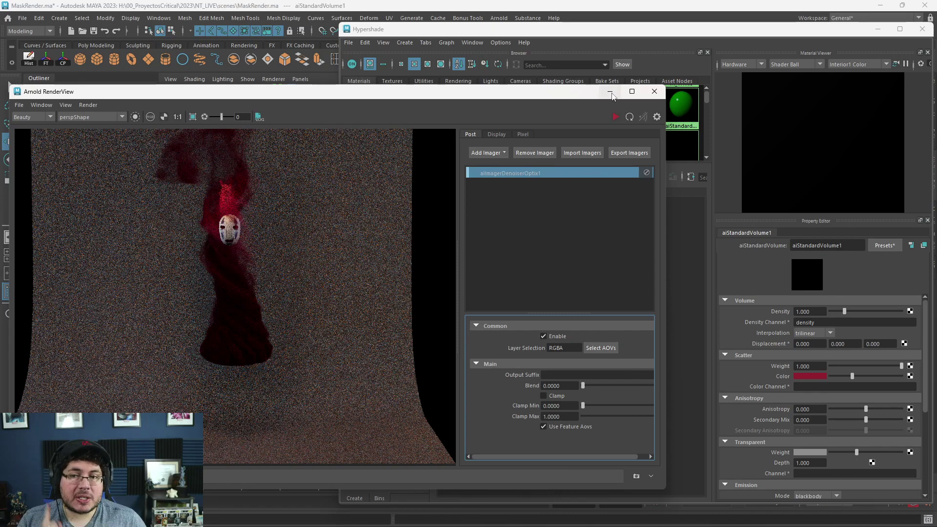
Minimize Arnold RenderView, scroll the Property Editor to Emission, and minimize the Hypershade.
click(611, 94)
scroll(774, 405, down, 3)
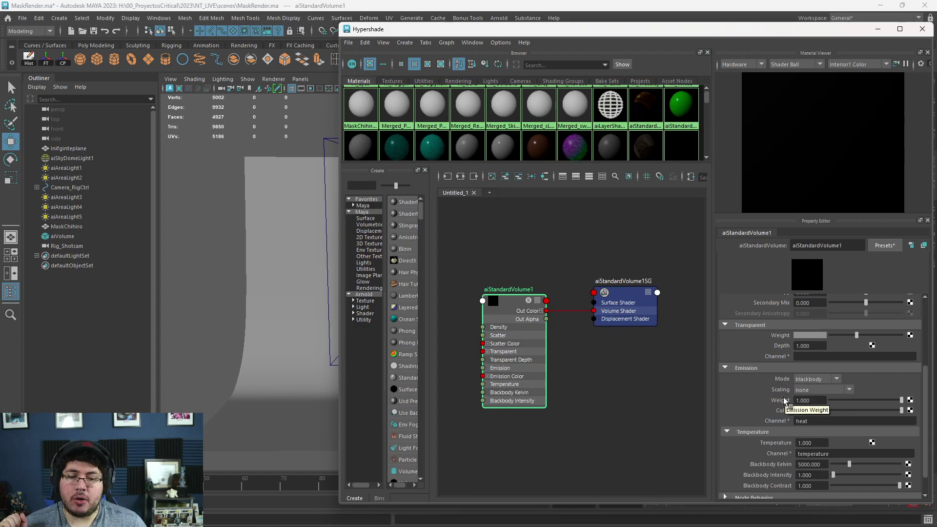
scroll(763, 367, down, 1)
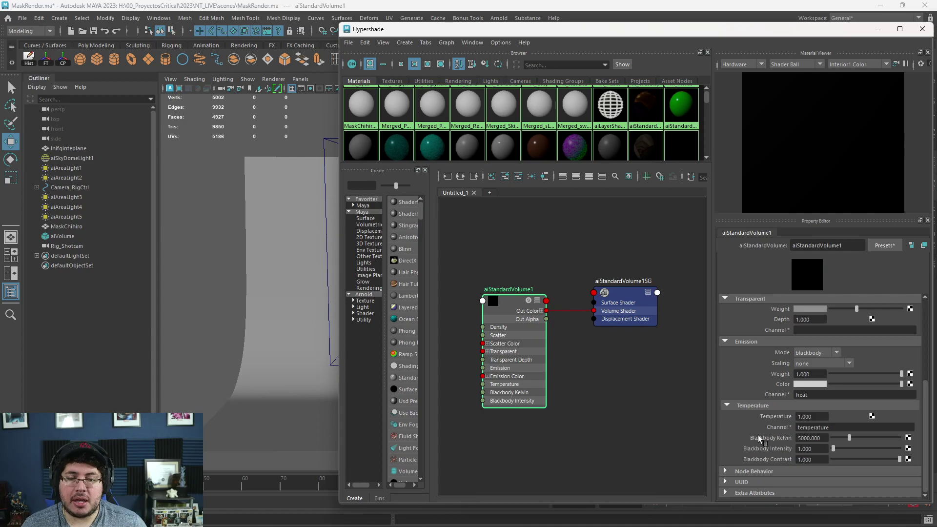
click(604, 369)
click(876, 31)
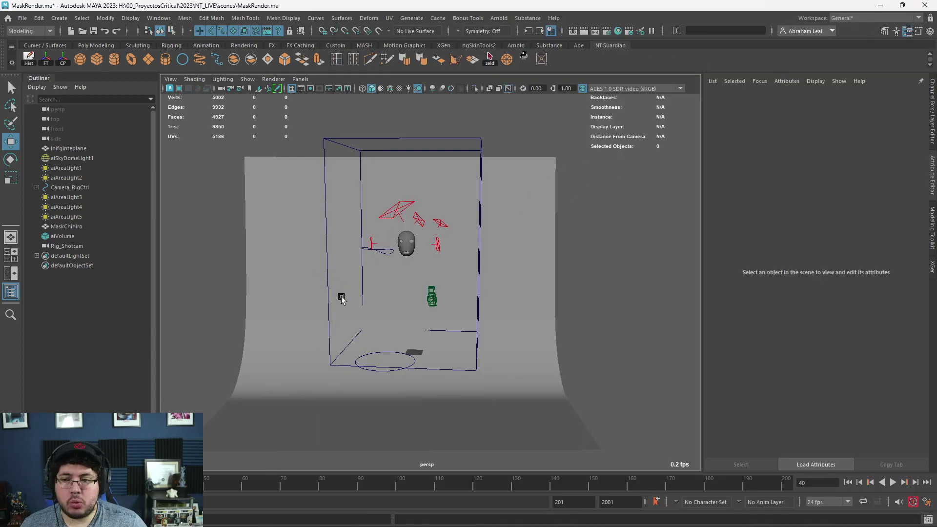
Reopen the Hypershade, desaturate the Scatter Color toward grey and re-render.
alt+drag(409, 234, 426, 305)
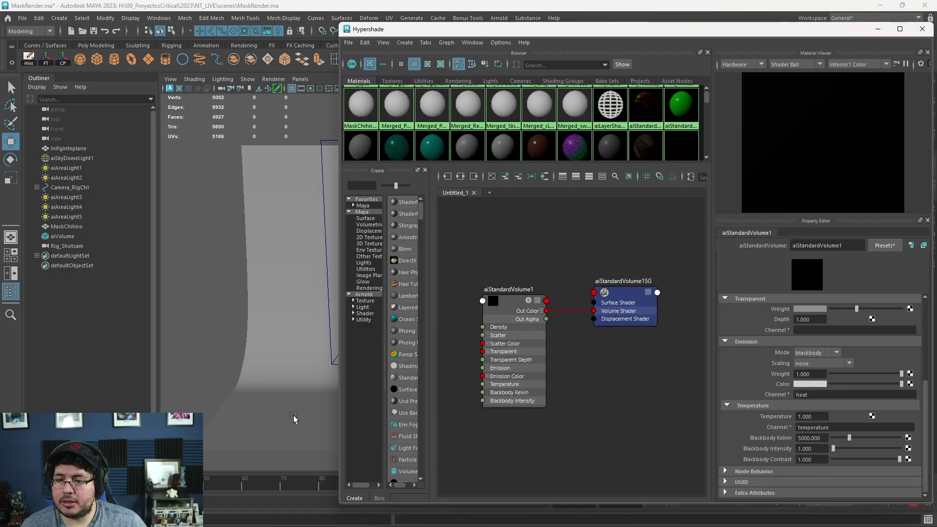
click(523, 341)
scroll(846, 374, down, 3)
click(807, 348)
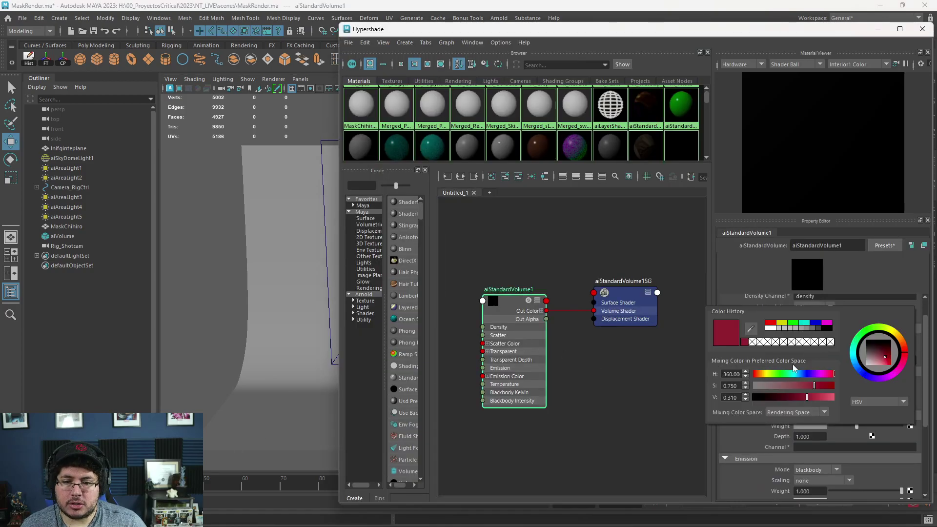
click(759, 384)
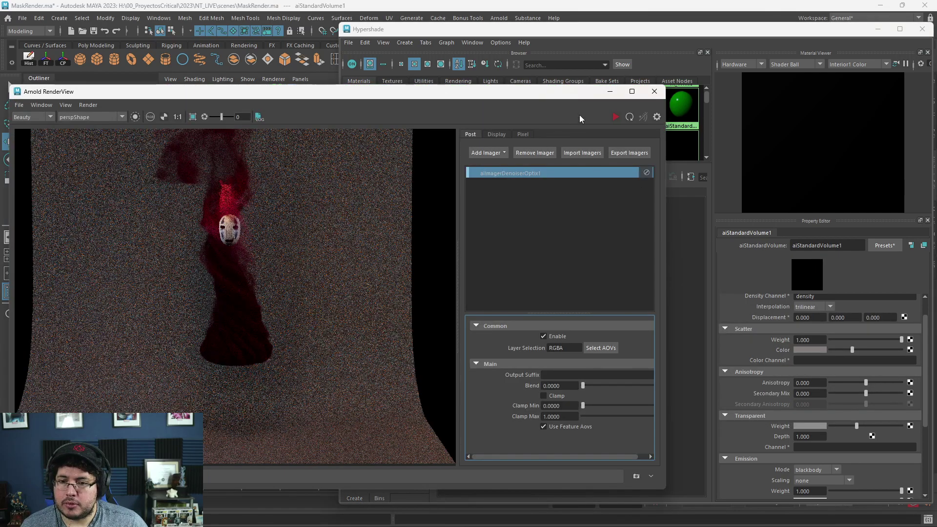
click(615, 118)
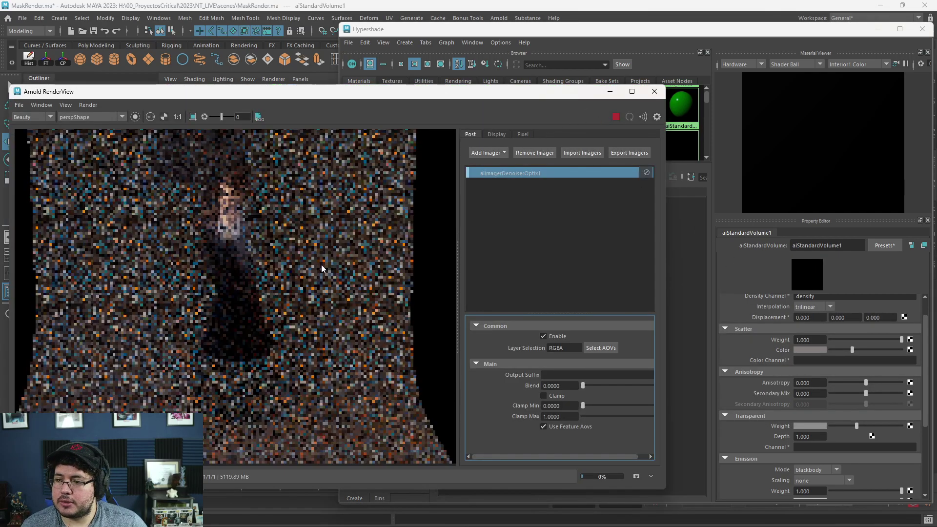
Set the volume Density to 0.6 and view the thinner fog in the render.
scroll(232, 297, up, 4)
scroll(263, 253, down, 3)
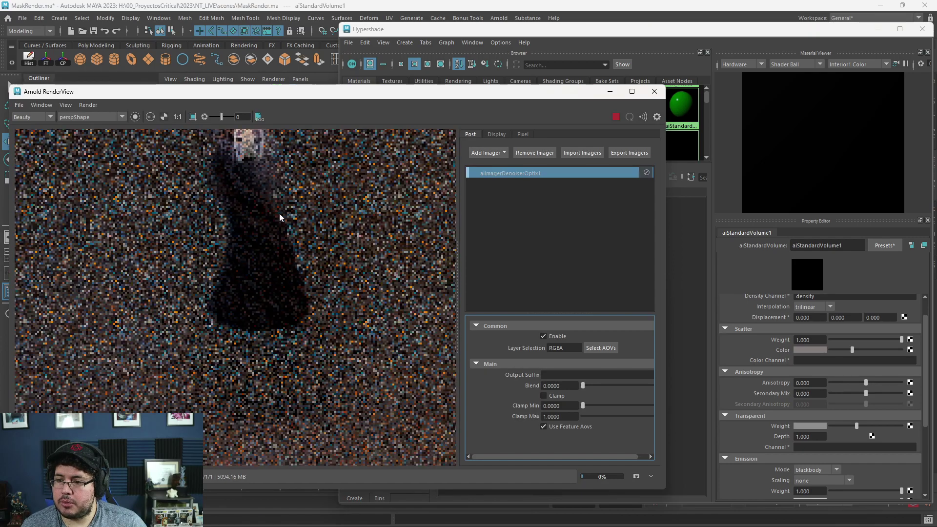
scroll(839, 337, up, 2)
click(810, 311)
text(0.6)
key(Return)
click(217, 98)
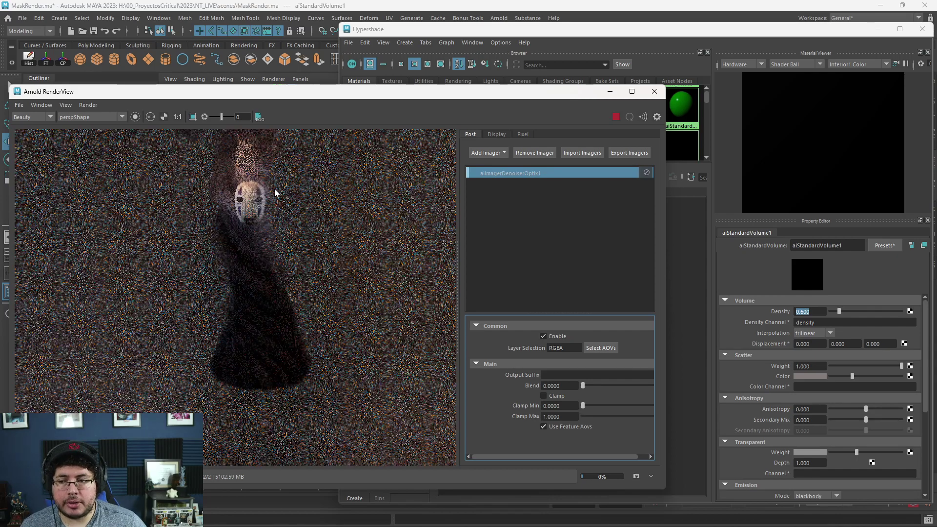
scroll(274, 192, down, 4)
scroll(173, 338, up, 5)
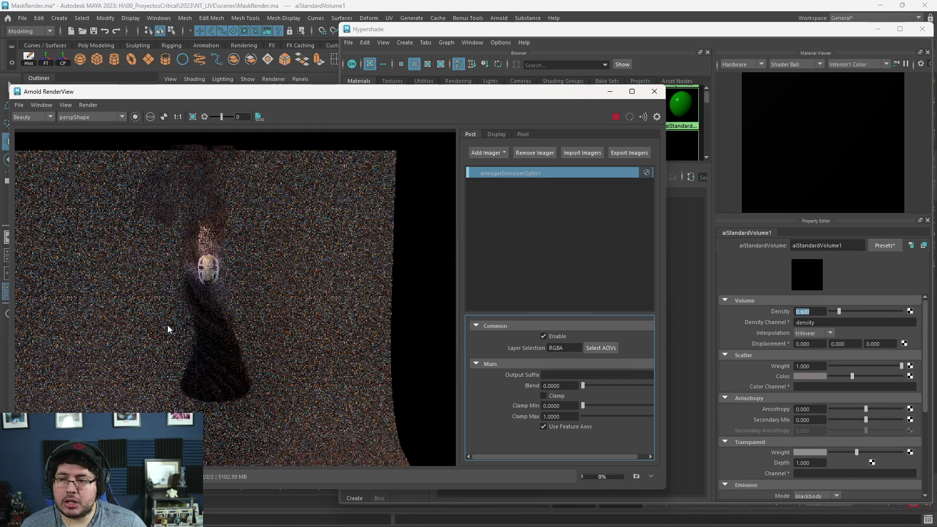
scroll(265, 296, up, 1)
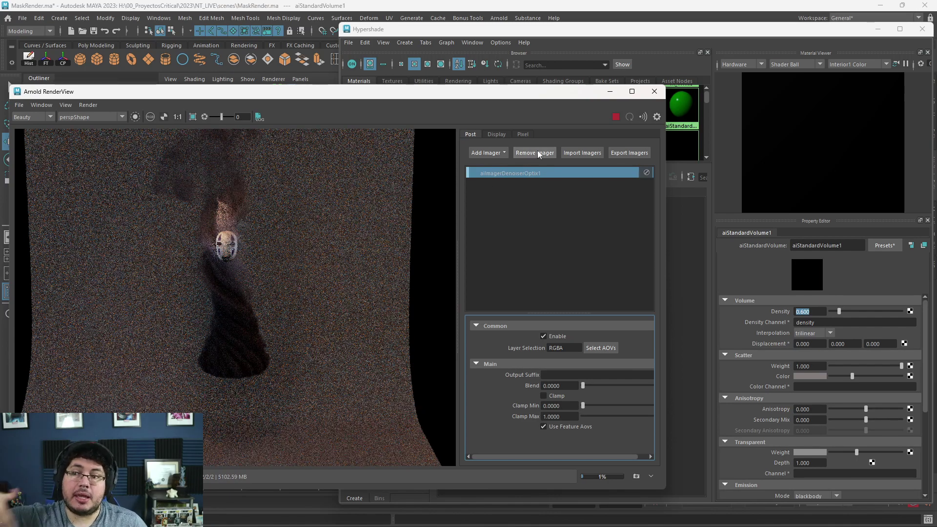
Close the render and shader windows, then rename aiStandardVolume1 to M_Fog in the Hypershade.
click(654, 92)
click(922, 29)
click(586, 240)
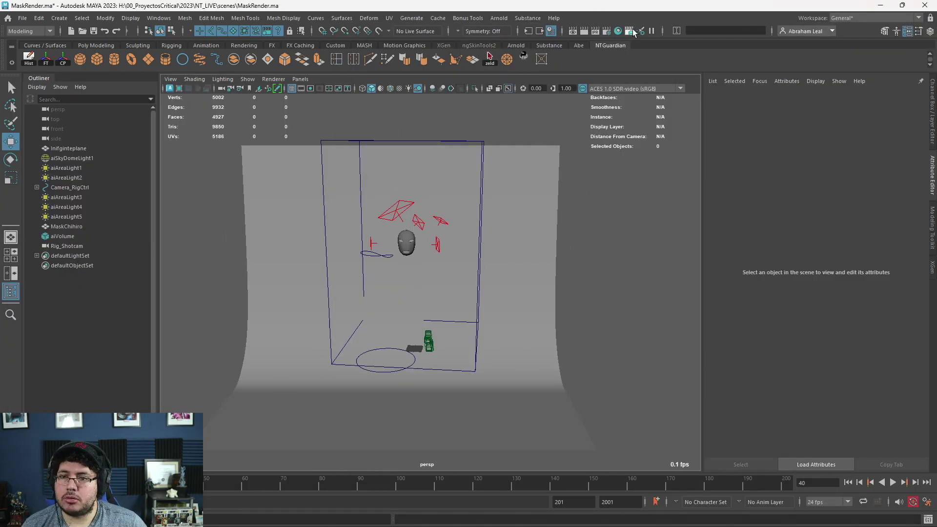
click(618, 31)
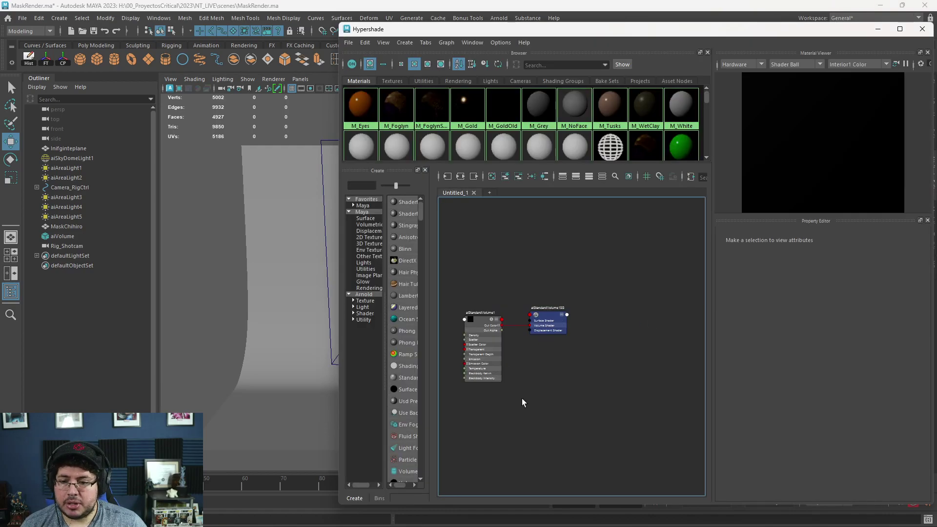
click(484, 342)
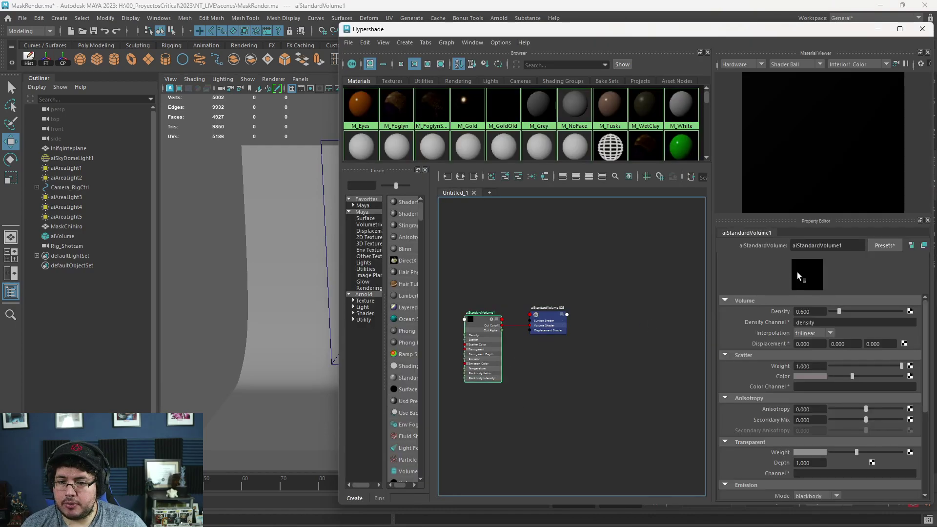
double_click(813, 246)
text(M_Fog)
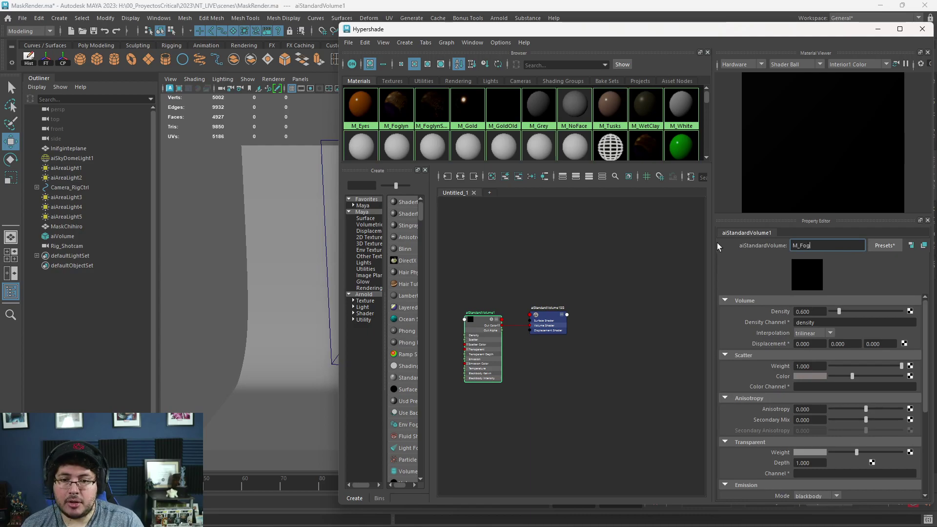
key(Return)
click(641, 268)
Delete unused shading nodes, rename aiStandardSurface22 to M_Mask, and close the Hypershade.
click(366, 43)
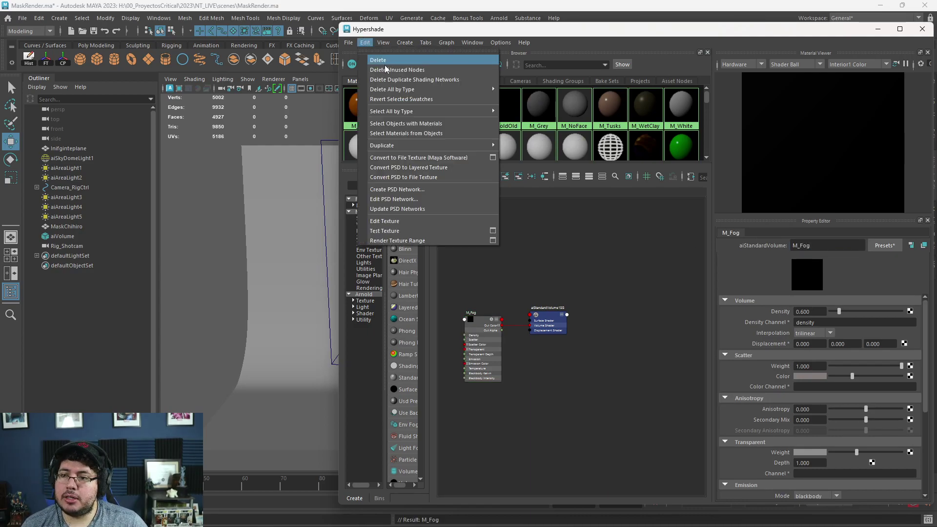
click(395, 70)
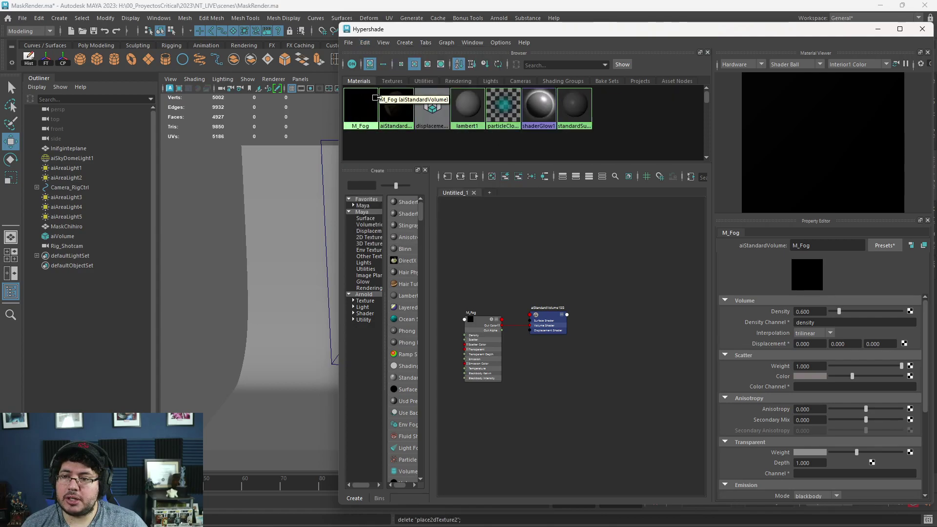
click(395, 105)
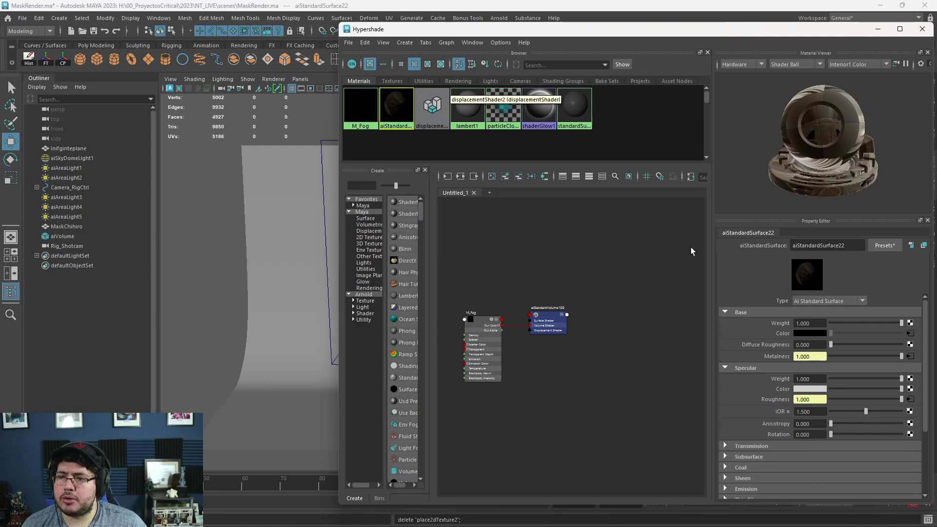
double_click(852, 247)
text(M_Mask)
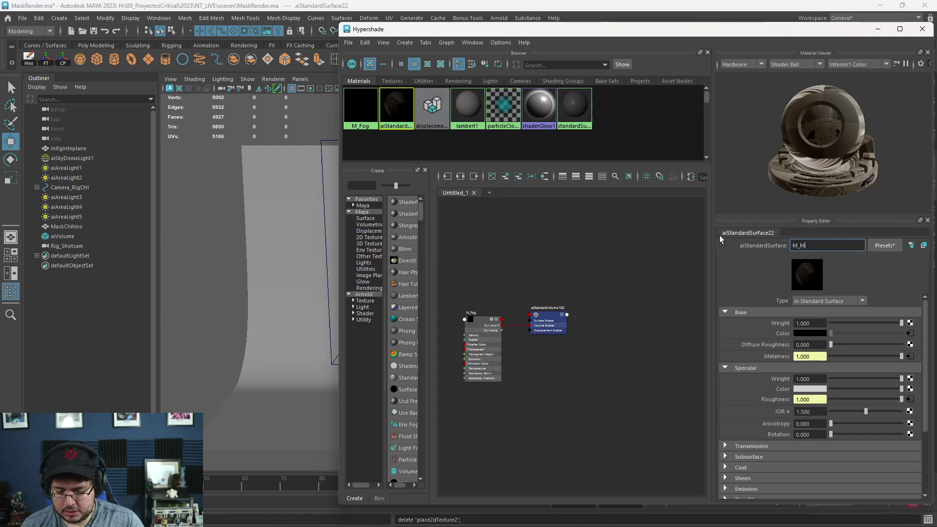
key(Return)
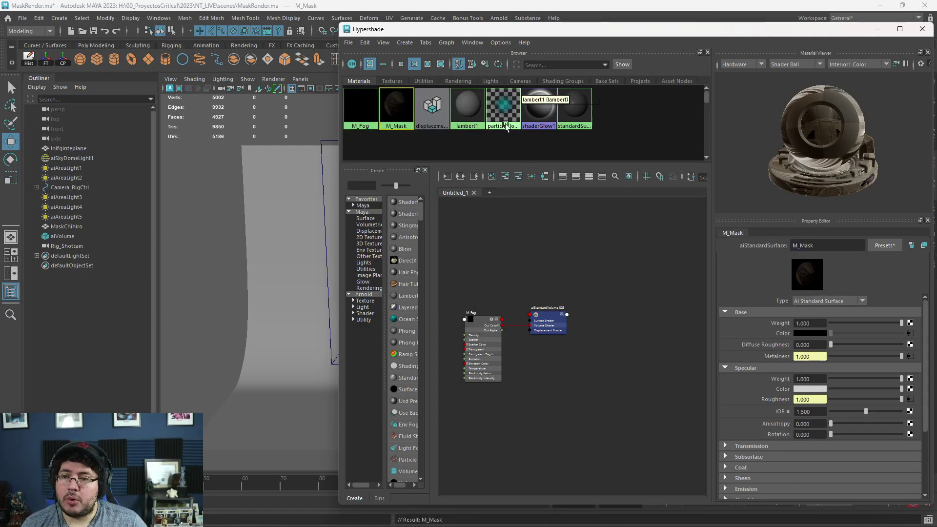
click(923, 29)
click(512, 214)
Delete the infinite ground plane and all the area lights around the mask.
key(Delete)
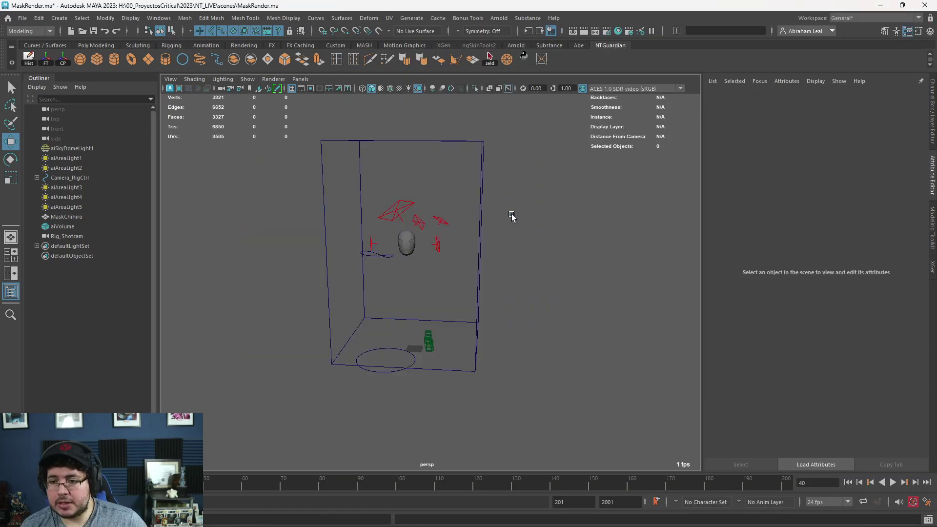
drag(450, 192, 426, 248)
key(Delete)
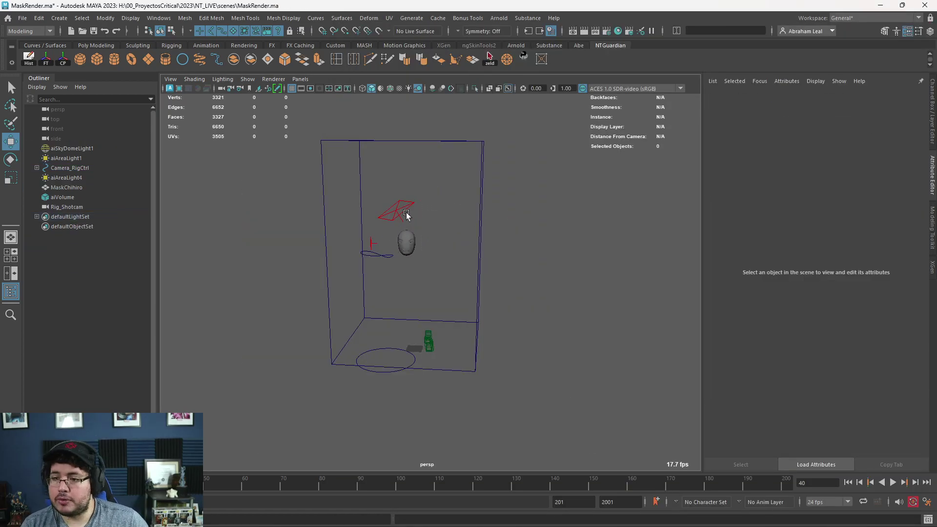
click(394, 219)
drag(393, 219, 377, 240)
key(Delete)
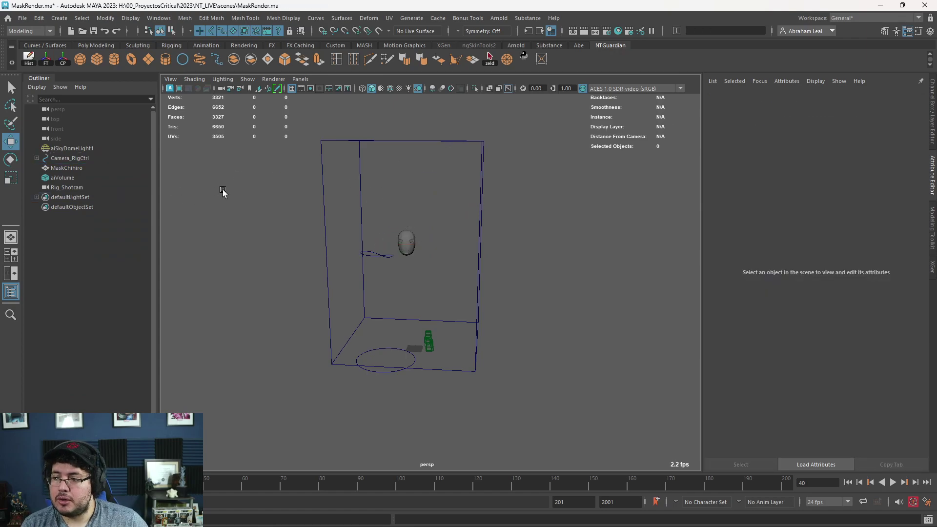
Delete the Camera_RigCtrl rig, aiSkyDomeLight1 and the Rig_Shotcam camera rig.
click(79, 160)
key(Delete)
click(74, 148)
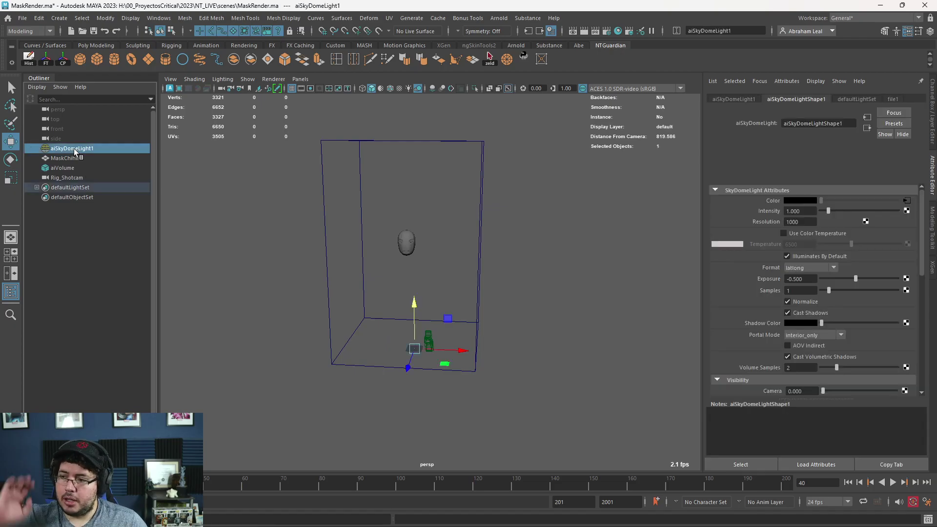
key(Delete)
click(75, 148)
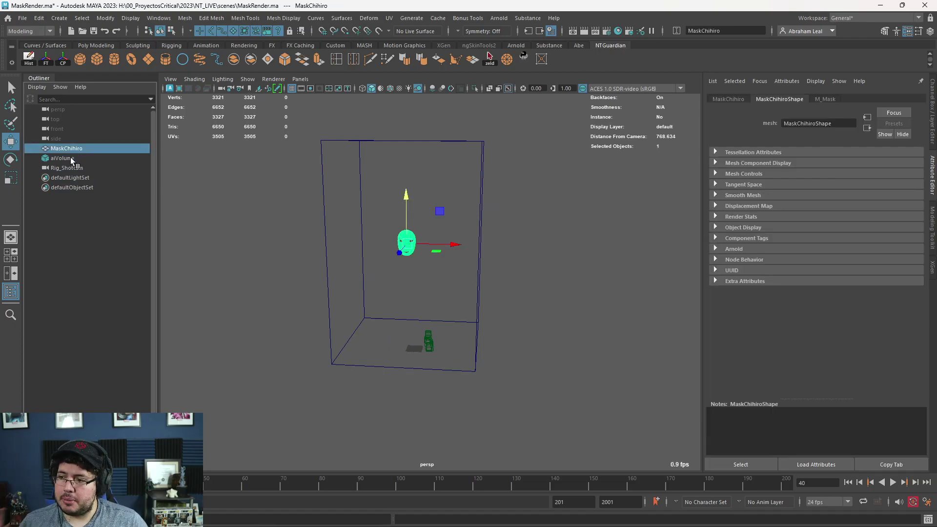
click(70, 157)
click(71, 168)
key(Delete)
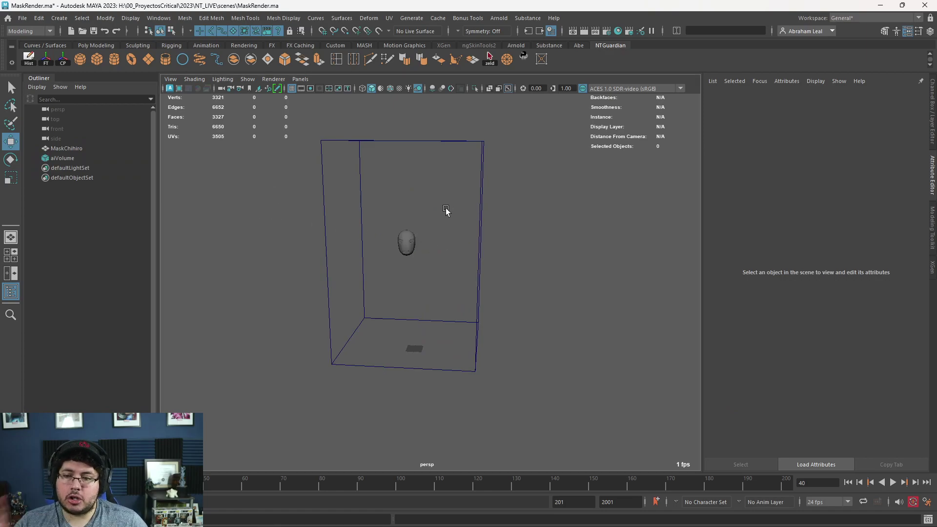
Save the scene as MaskFogSetup.ma and open JapanTunnel_001.ma.
click(24, 19)
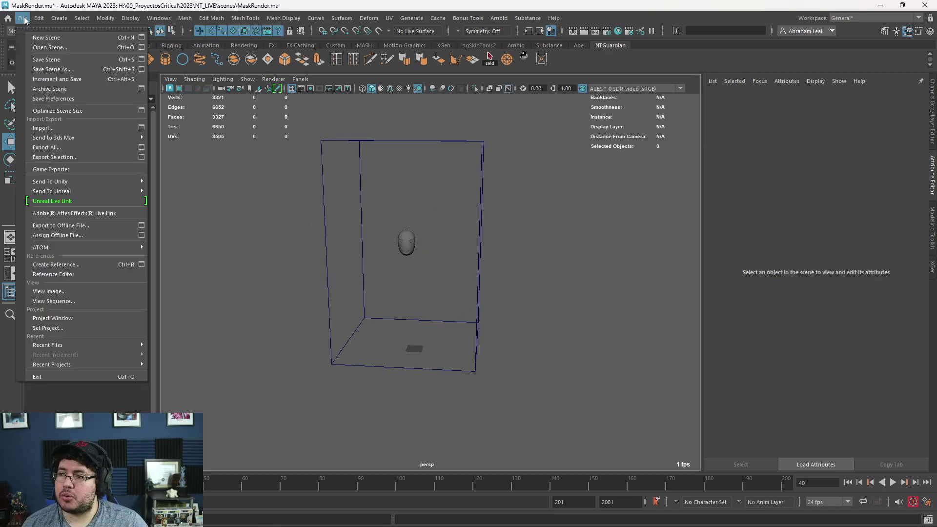
click(57, 69)
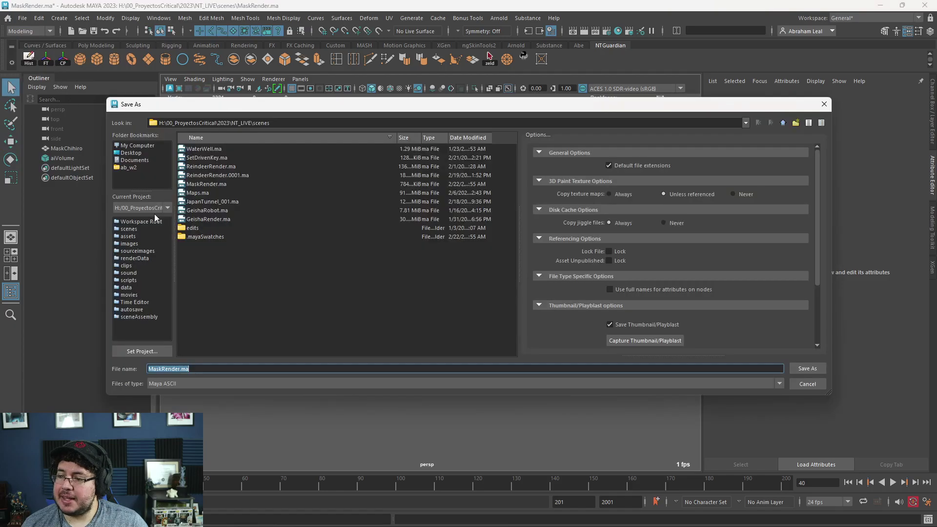
click(192, 368)
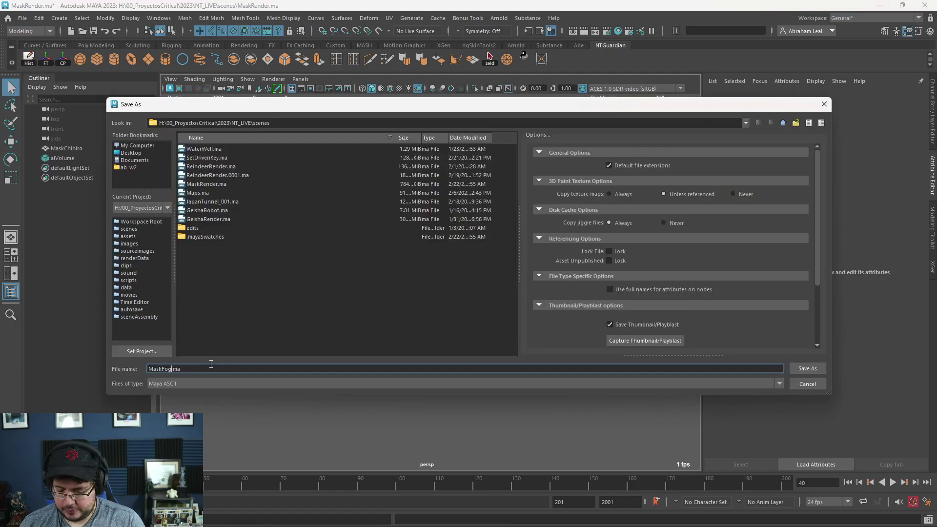
key(Return)
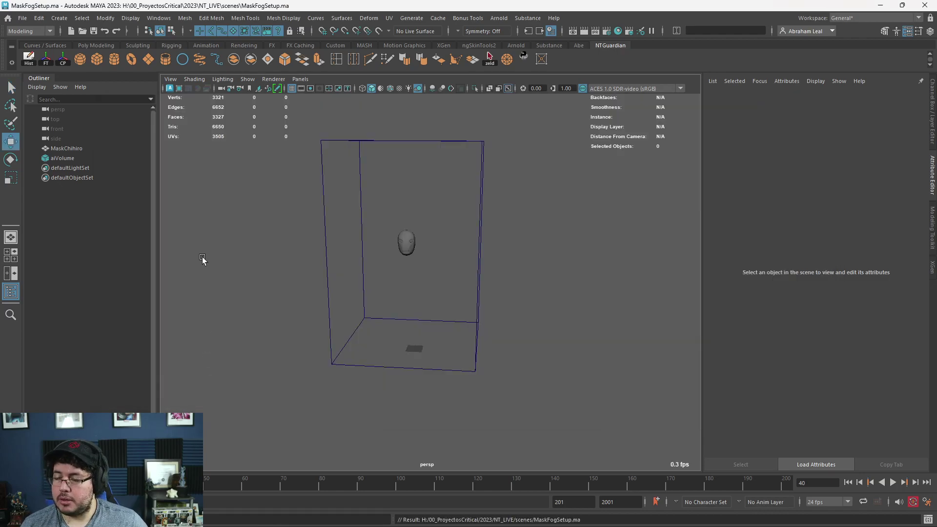
key(ctrl+o)
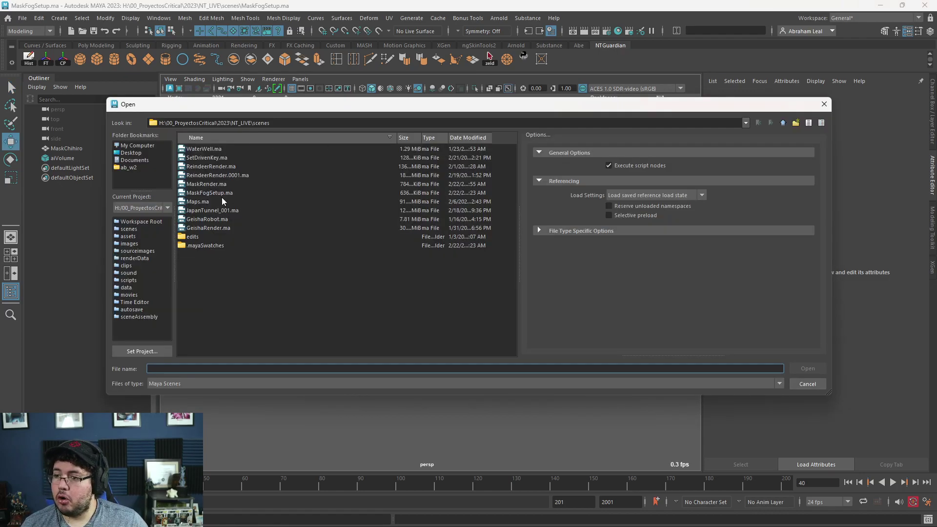
double_click(207, 210)
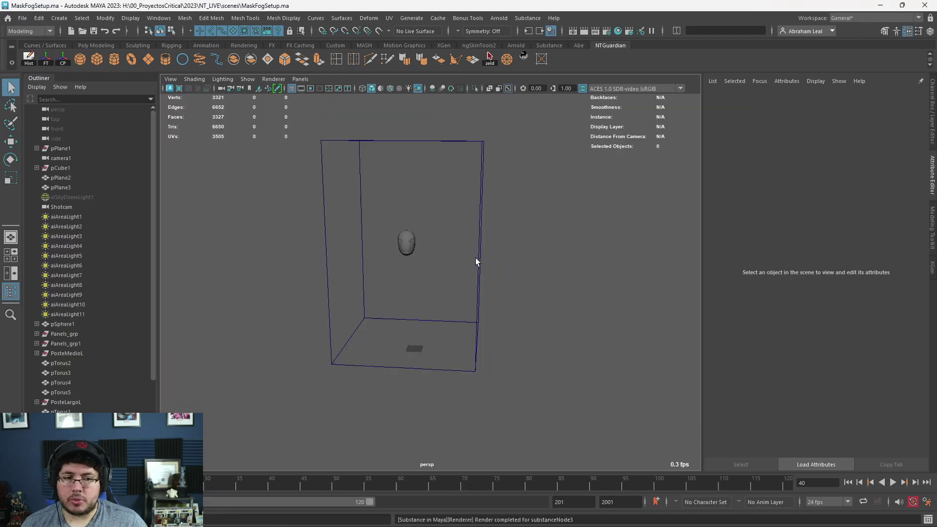
Look through the Shotcam camera at the tunnel and open Arnold RenderView to render it.
alt+drag(623, 209, 429, 244)
click(546, 323)
click(300, 79)
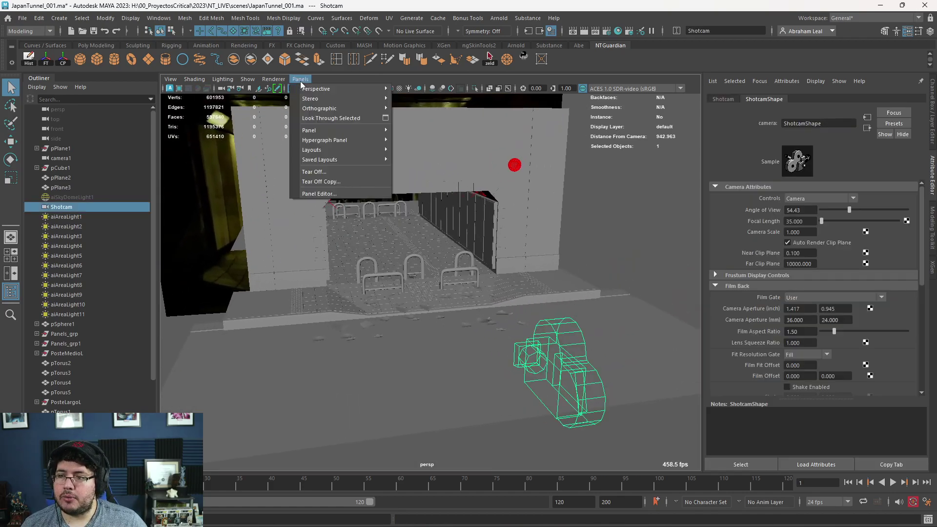
click(319, 119)
click(497, 18)
click(508, 32)
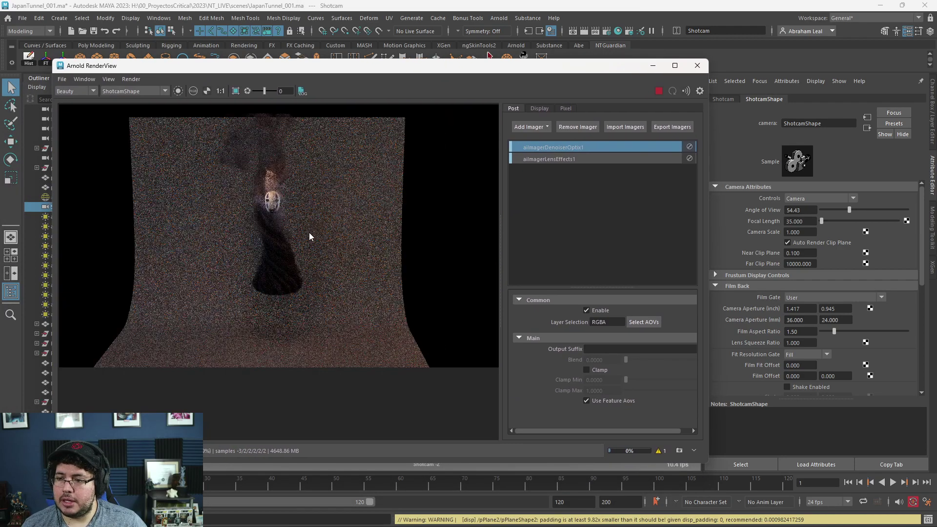
Read the displacement padding warning in the Render Logs, close it, and stop the render.
click(659, 451)
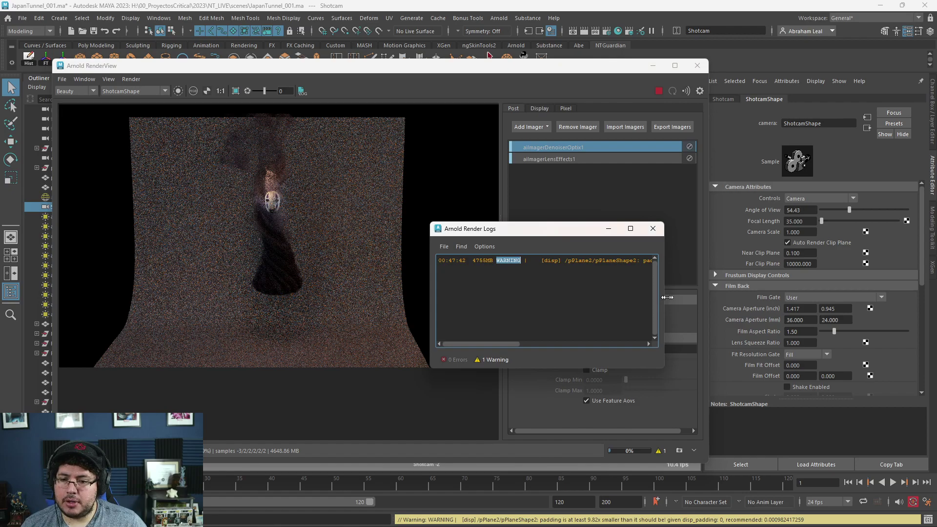
drag(663, 297, 783, 297)
drag(608, 343, 733, 356)
drag(668, 344, 537, 343)
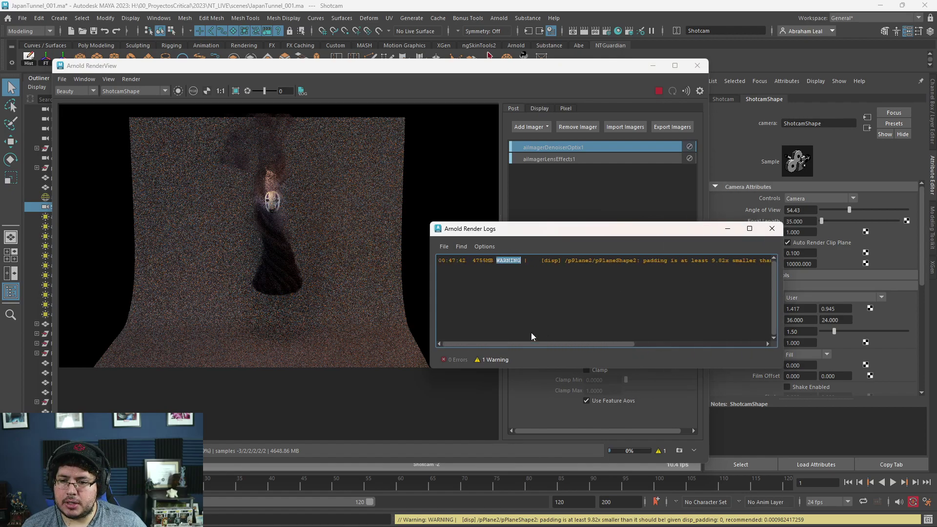
click(768, 228)
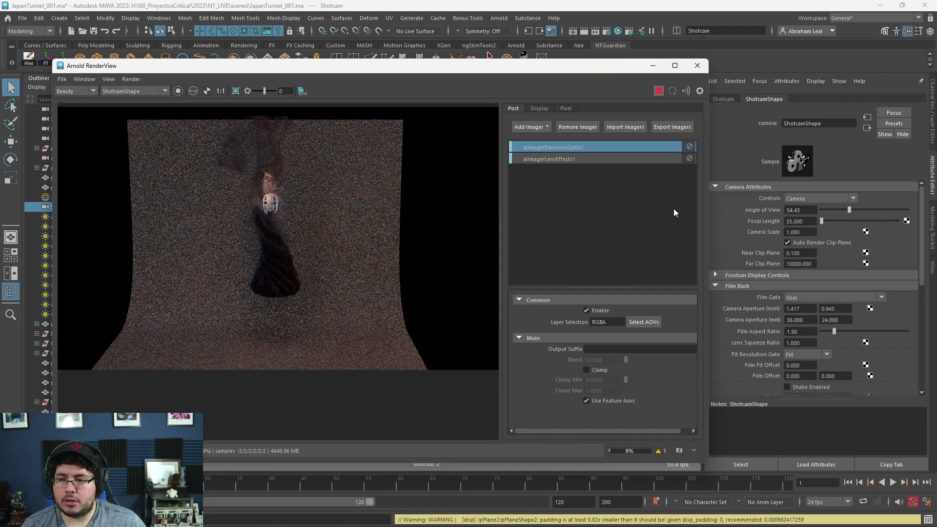
key(Escape)
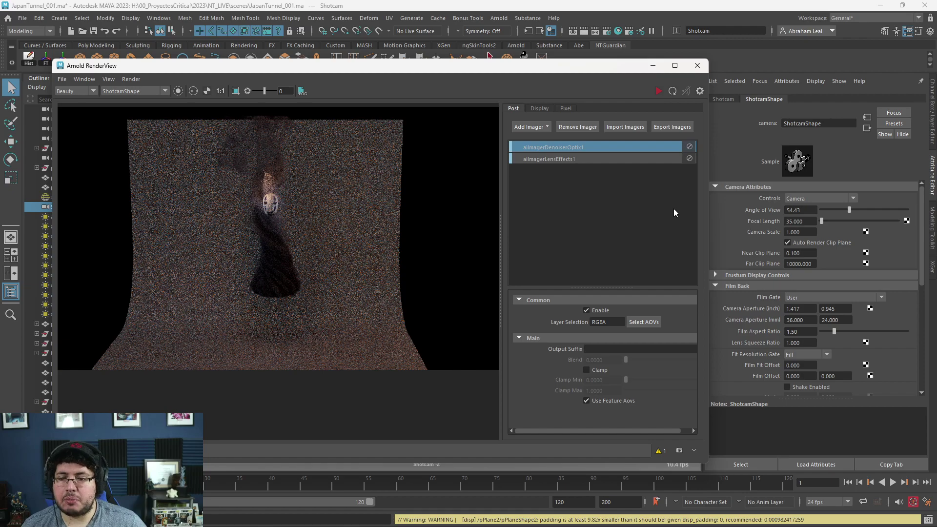
Re-render the tunnel from Shotcam in Arnold RenderView, zooming in and out as it refines.
click(658, 92)
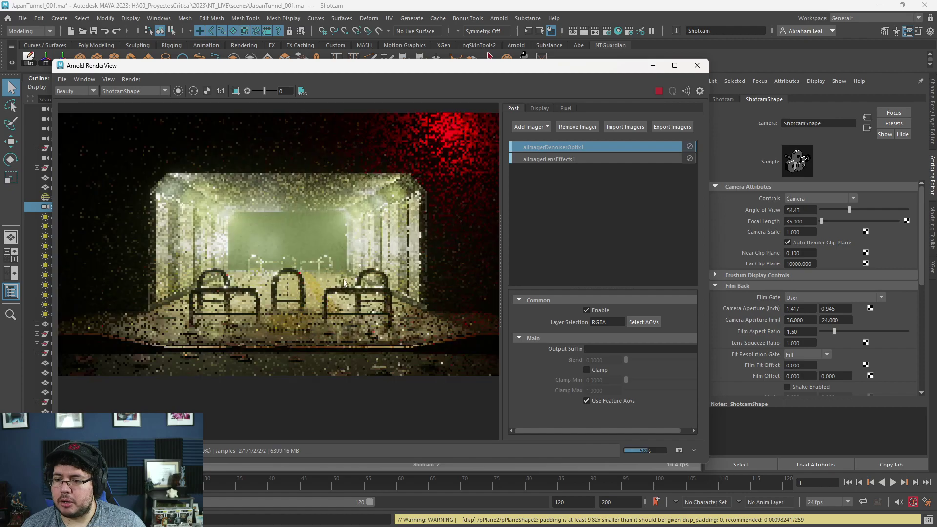
scroll(357, 276, up, 2)
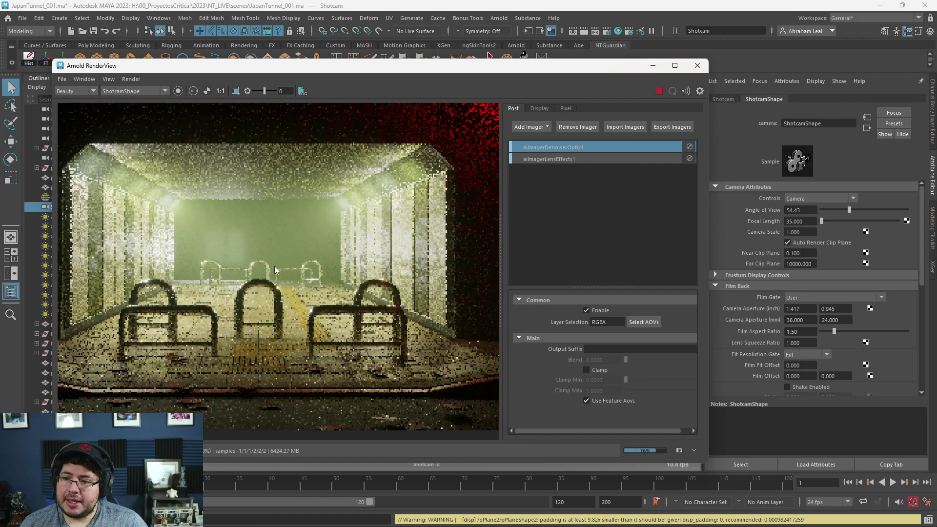
scroll(274, 265, down, 2)
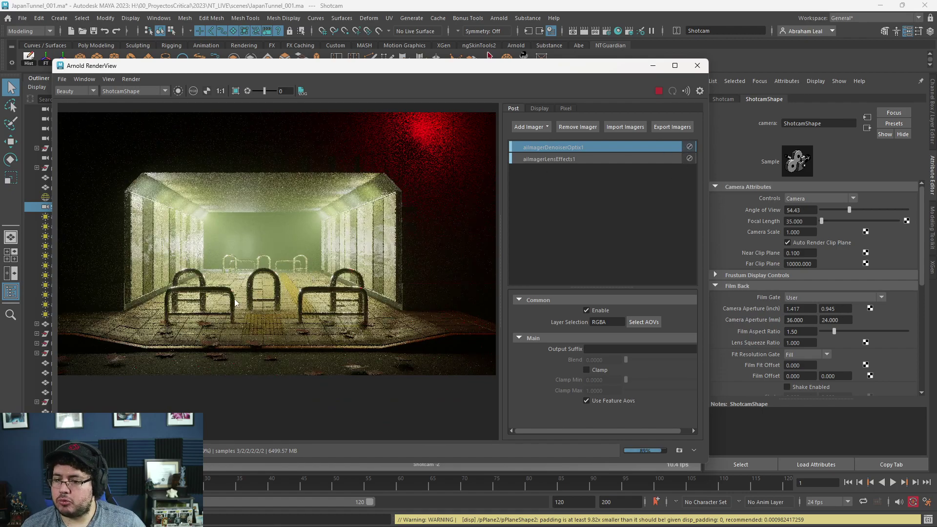
scroll(325, 299, up, 2)
scroll(326, 298, down, 3)
scroll(335, 287, up, 2)
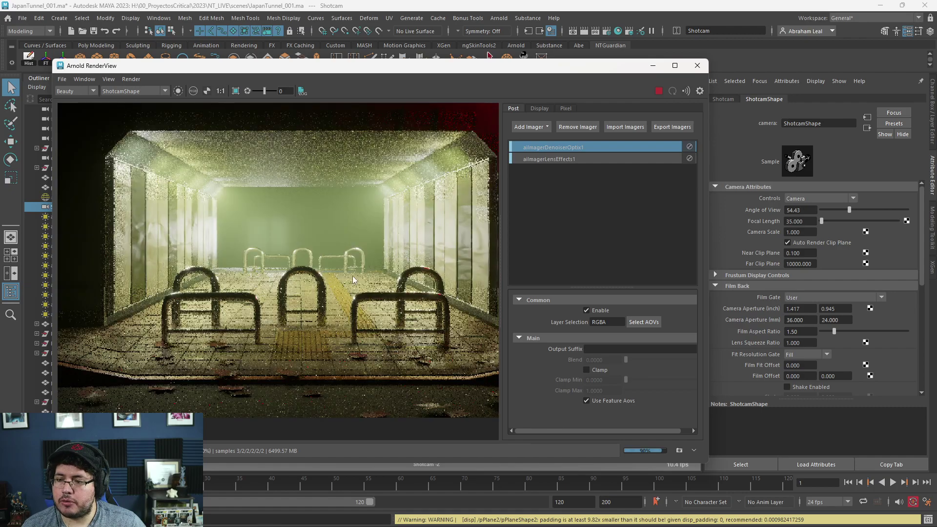
scroll(365, 256, down, 2)
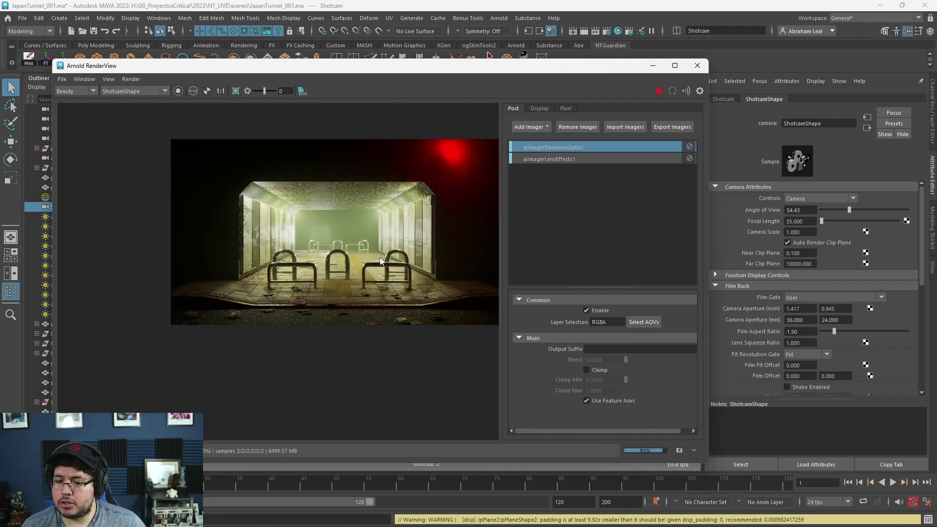
scroll(380, 261, up, 2)
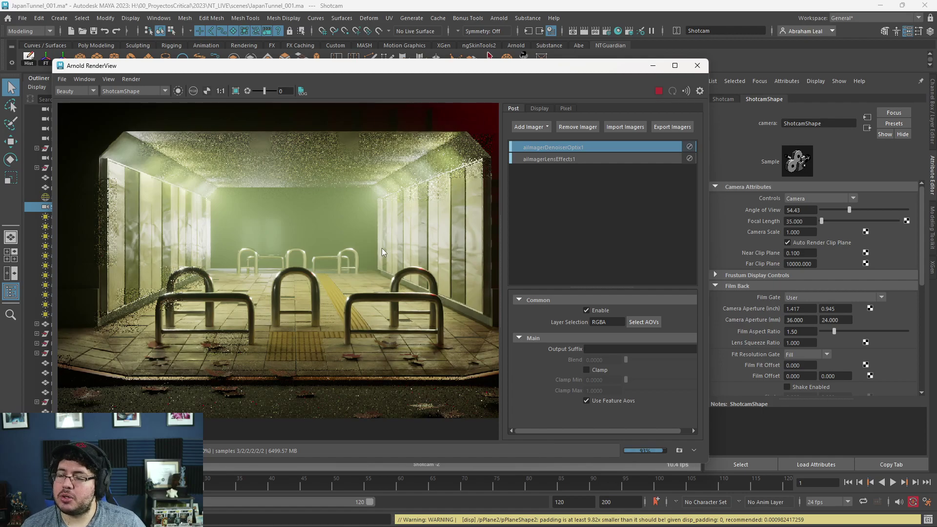
scroll(382, 248, down, 1)
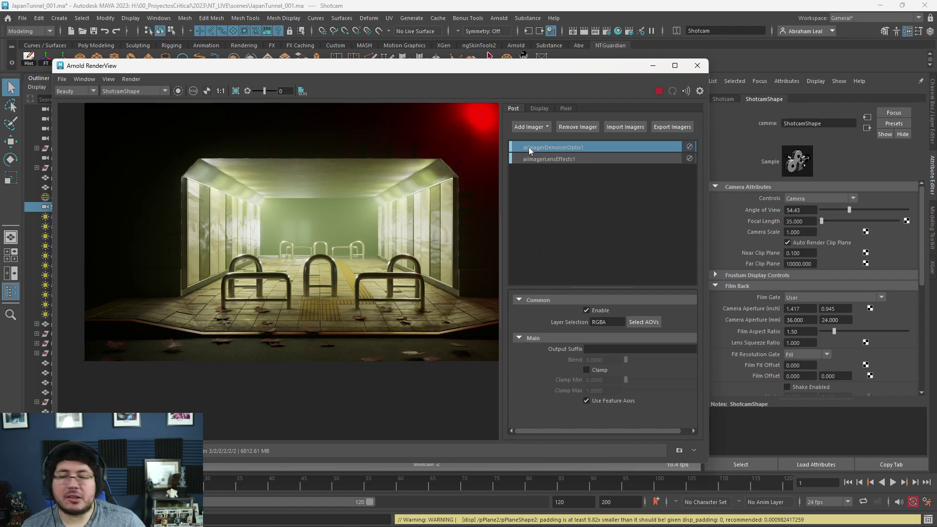
Minimize the render window, frame the view on the ground plane, then deselect it.
click(692, 450)
click(653, 65)
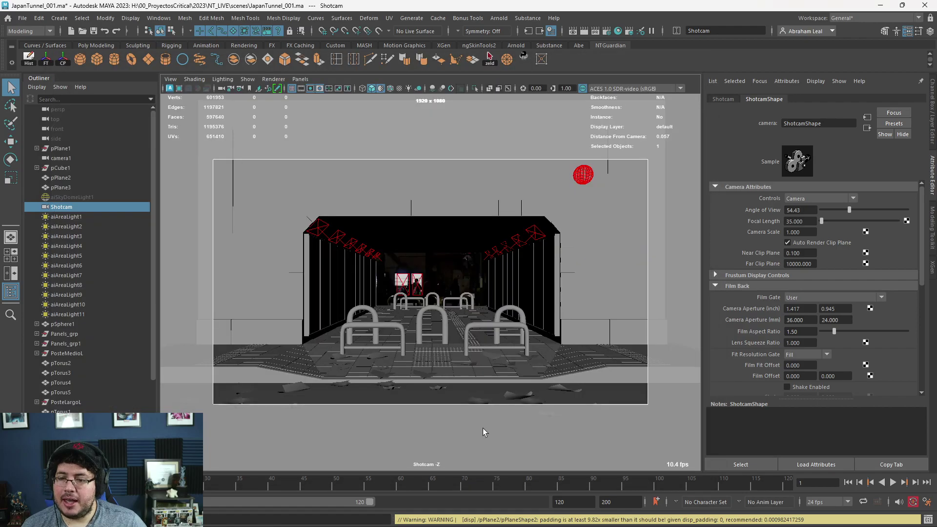
click(482, 435)
key(f)
click(563, 435)
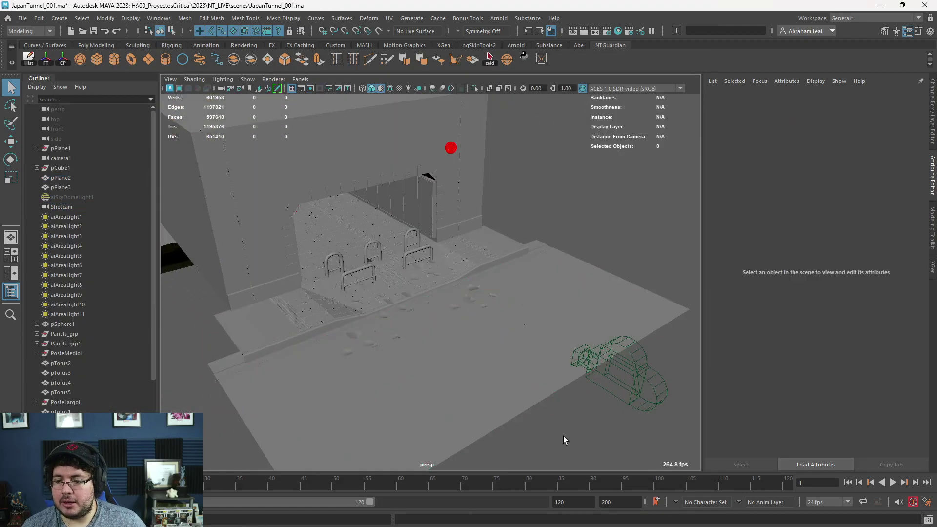
Start a File > Create Reference and choose MaskFogSetup.ma from NT_LIVE\scenes.
click(22, 18)
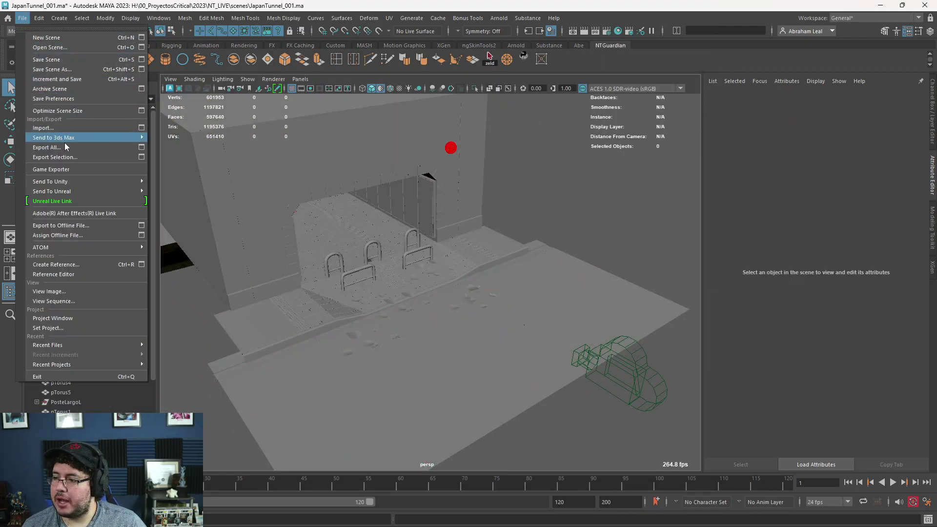
click(76, 263)
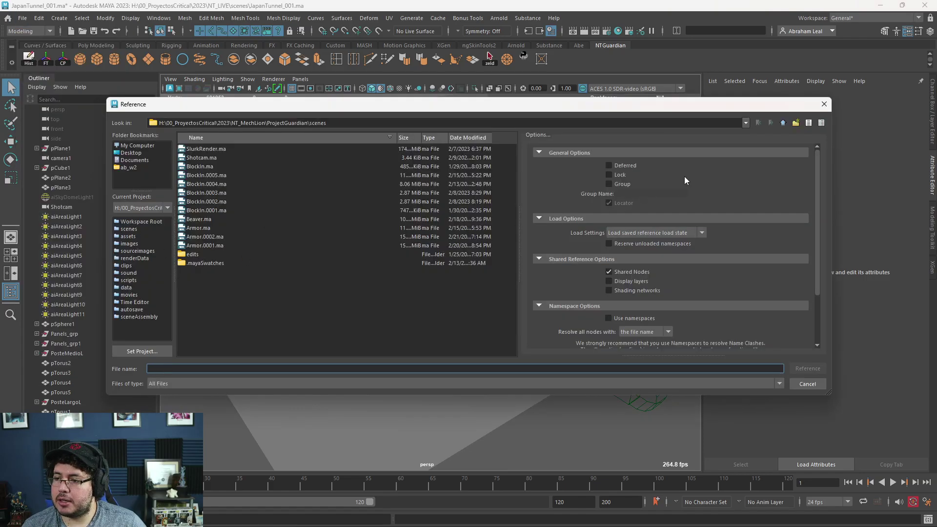
click(783, 122)
click(783, 123)
click(783, 122)
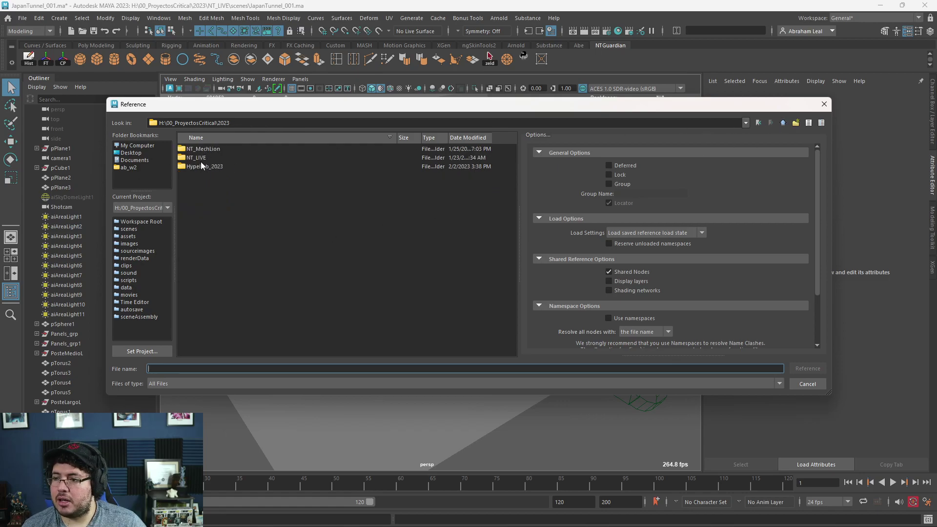
double_click(201, 160)
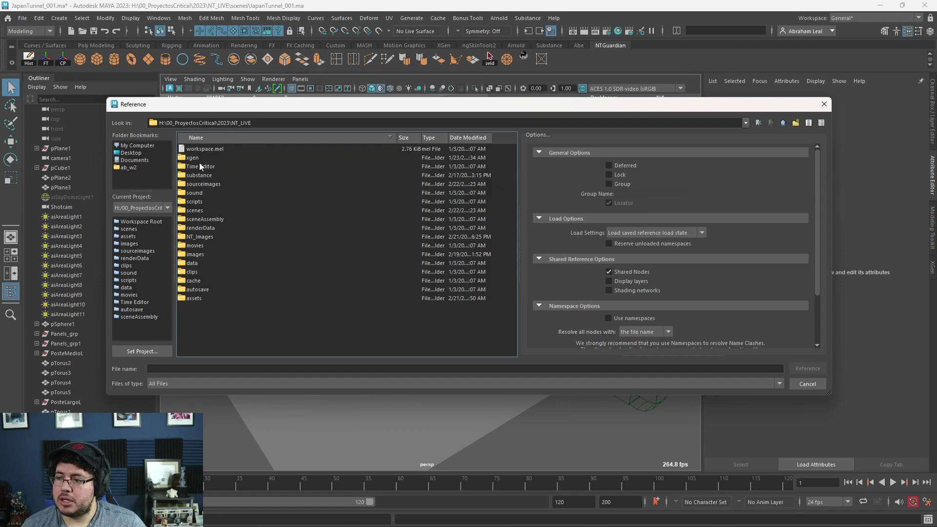
double_click(195, 211)
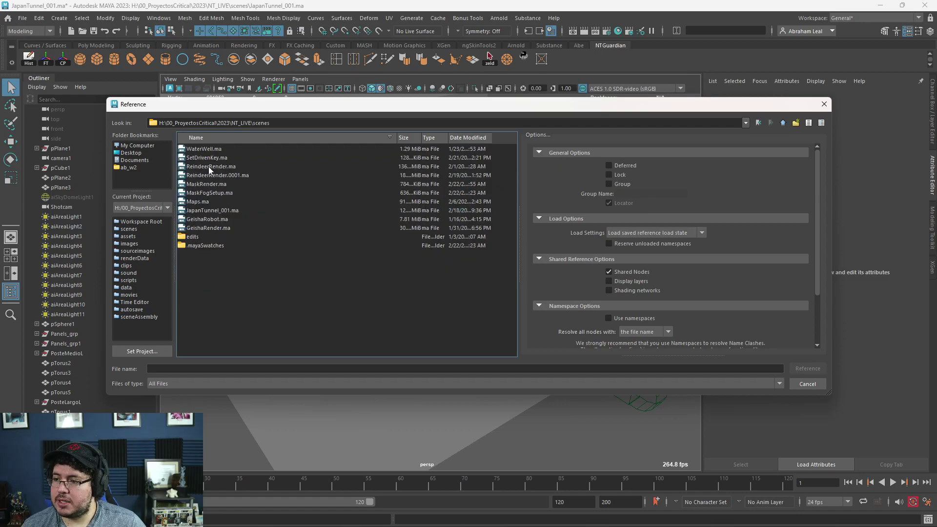
click(210, 193)
Confirm referencing MaskFogSetup.ma and orbit the view toward the street barriers.
click(811, 368)
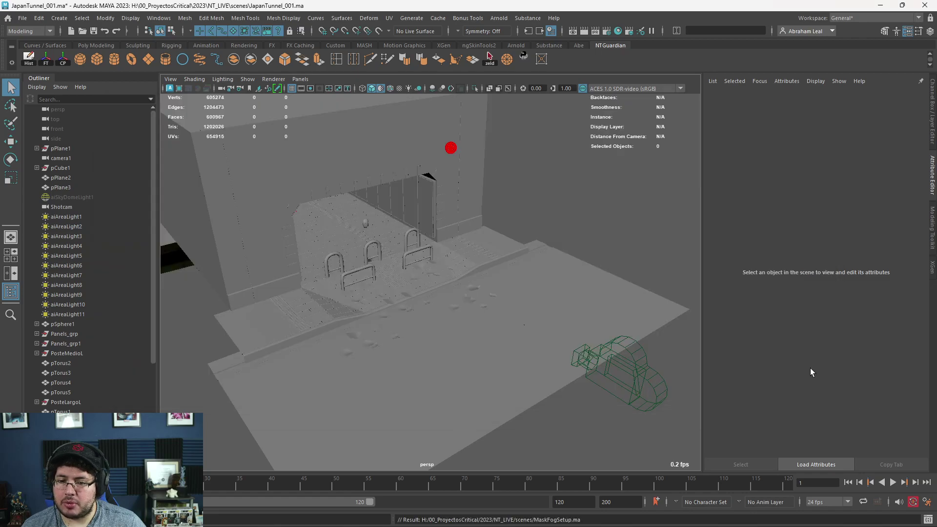
scroll(359, 239, down, 5)
alt+drag(359, 239, 575, 228)
scroll(286, 203, down, 3)
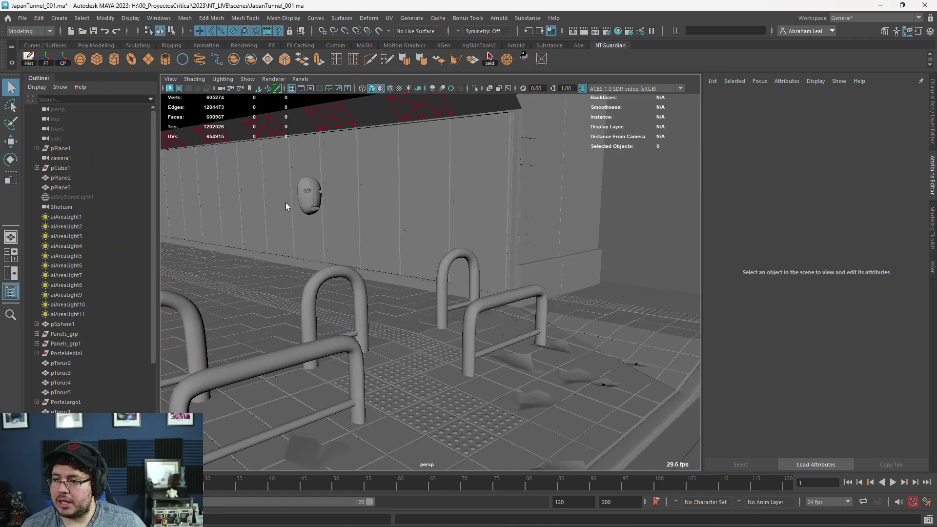
scroll(74, 374, down, 4)
Select the MaskChihiro mask and aiVolume, frame the fog volume, and check it in wireframe.
click(69, 411)
key(Down)
key(f)
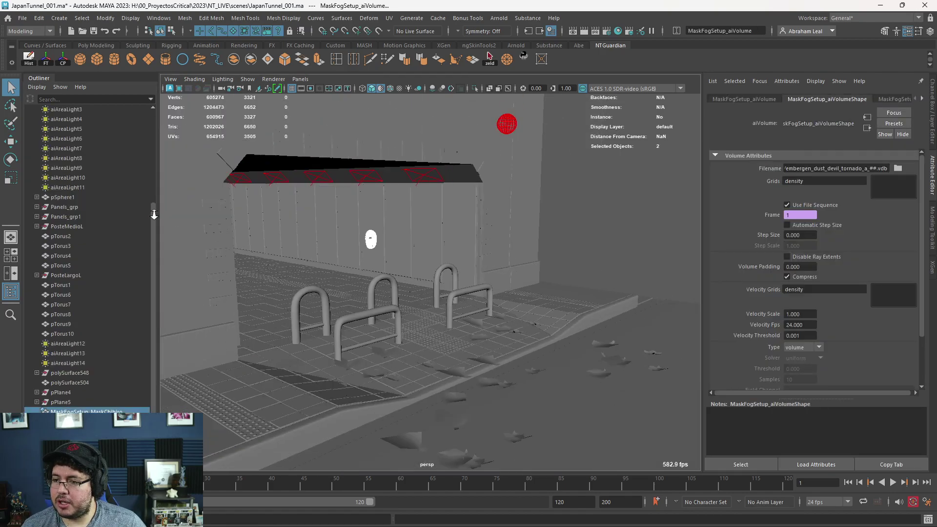
alt+drag(273, 244, 312, 429)
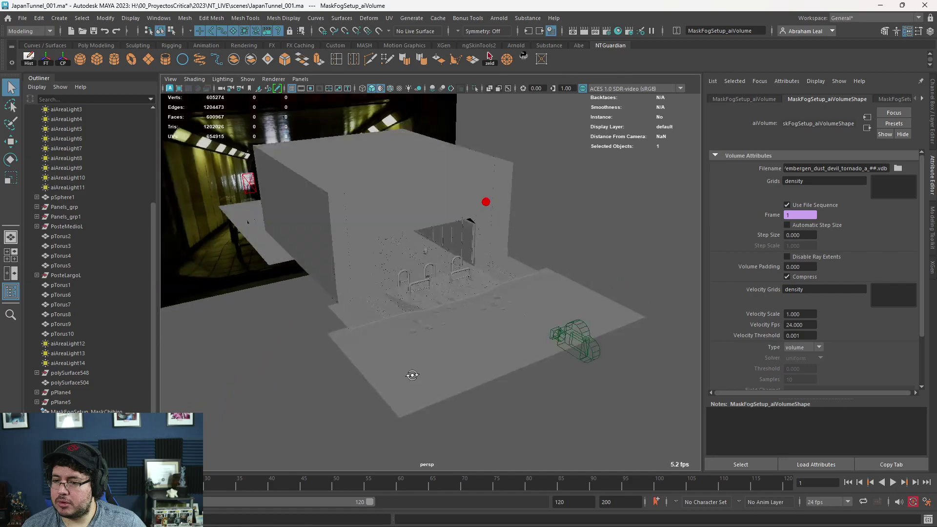
key(4)
mouse_move(430, 288)
alt+mouse_down()
mouse_move(509, 271)
mouse_move(460, 272)
mouse_move(470, 237)
alt+mouse_up()
key(5)
Play the fog animation in short bursts to advance the timeline.
key(alt+v)
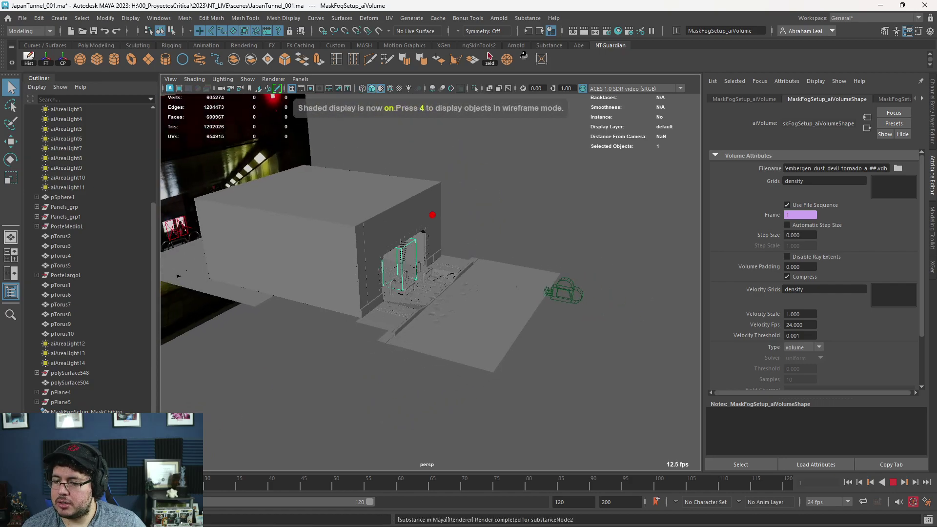
key(alt+v)
scroll(260, 417, up, 5)
key(alt+v)
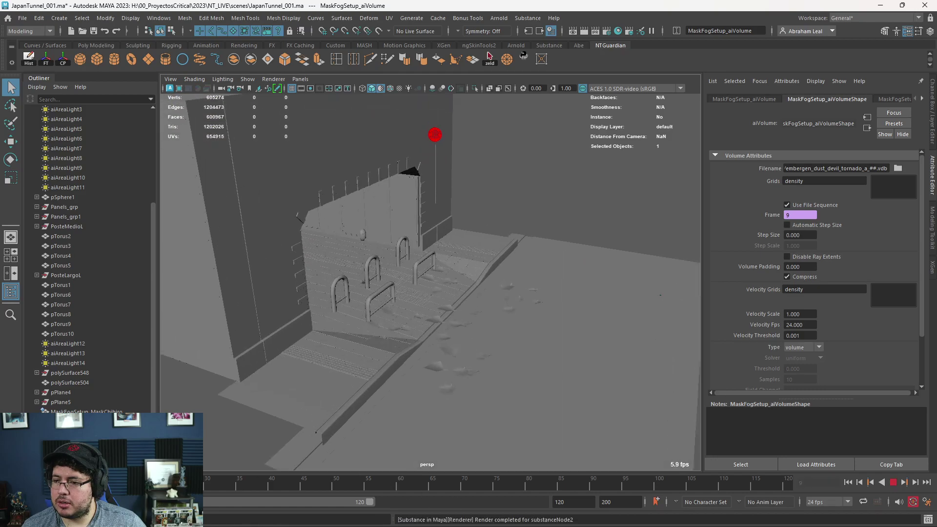
key(alt+v)
key(alt+v)
key(alt+v)
scroll(398, 313, up, 5)
Add the mask to the selection and switch to the Move tool.
alt+drag(397, 312, 431, 366)
shift+click(462, 312)
alt+drag(461, 312, 527, 341)
key(w)
scroll(527, 292, down, 6)
Set the viewport to look through the Shotcam camera.
click(476, 268)
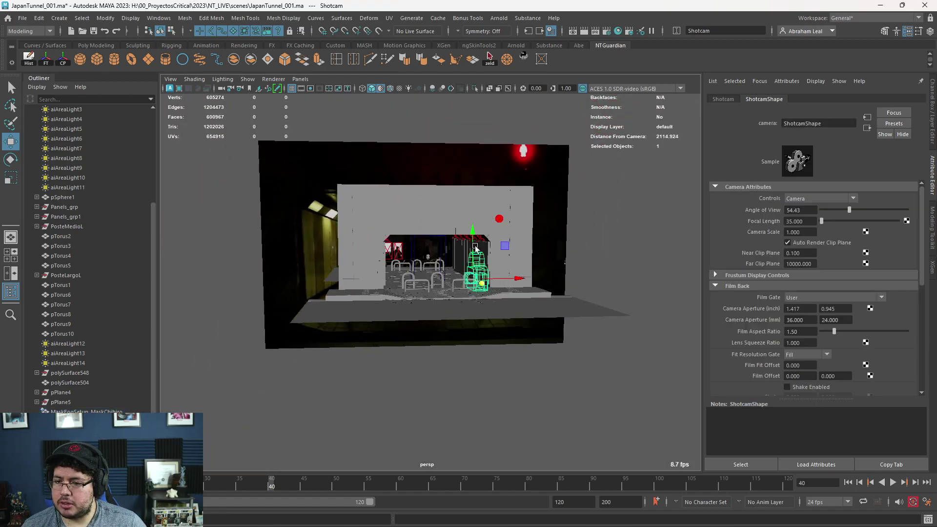
click(300, 79)
click(316, 118)
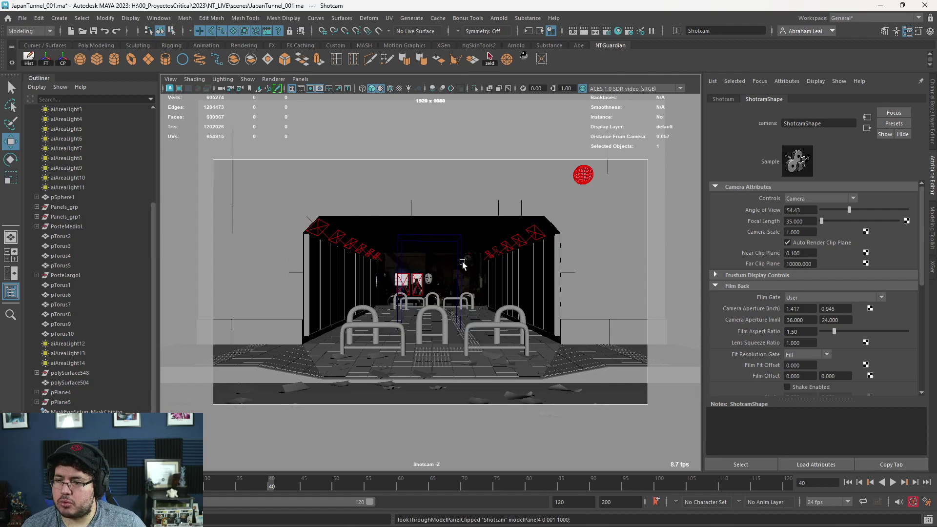
Select the MaskChihiro mask, try the Scale and Move tools, then select imagePlane1.
click(428, 284)
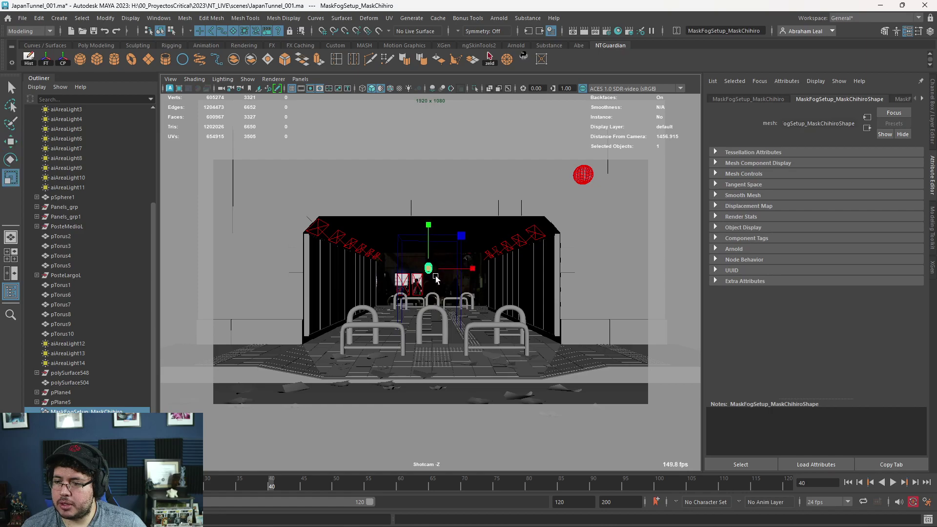
key(r)
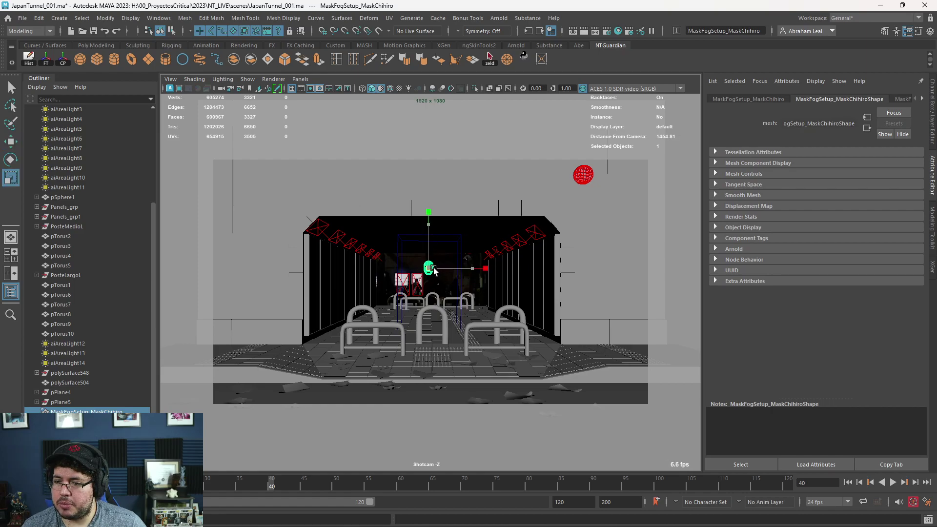
key(w)
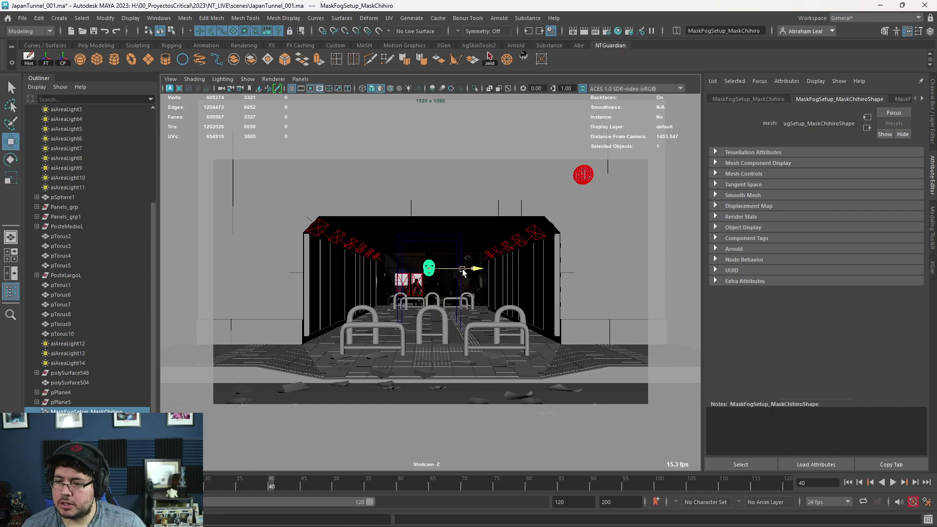
click(463, 269)
click(482, 292)
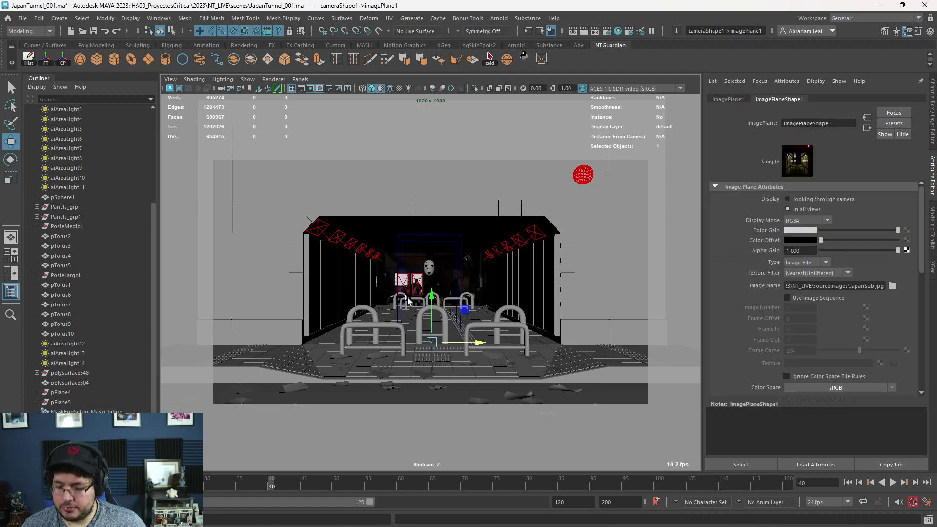
Increment and save the scene as JapanTunnel_001.0001.ma, then return to Arnold RenderView.
click(23, 18)
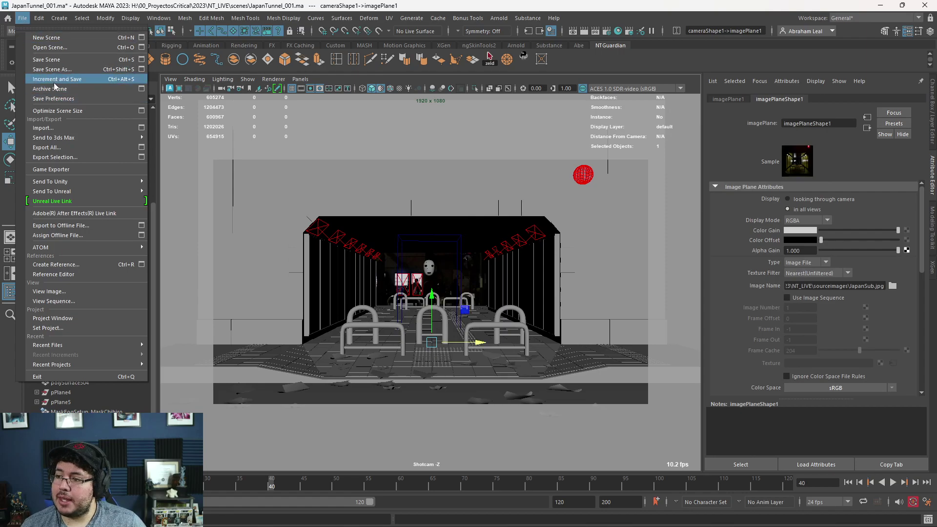
click(56, 79)
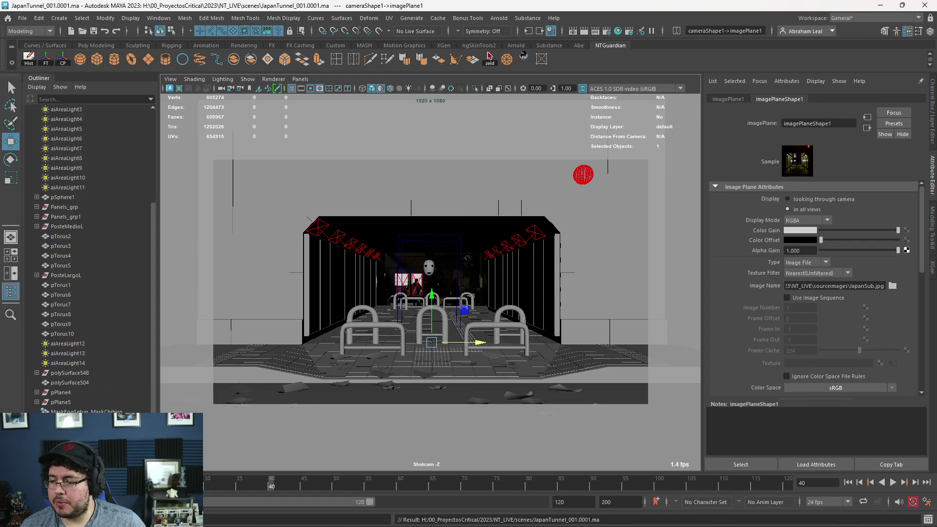
key(alt+Tab)
Disable the Optix denoiser, lens effects and MaskFogSetup denoiser imagers and re-render.
scroll(388, 245, down, 2)
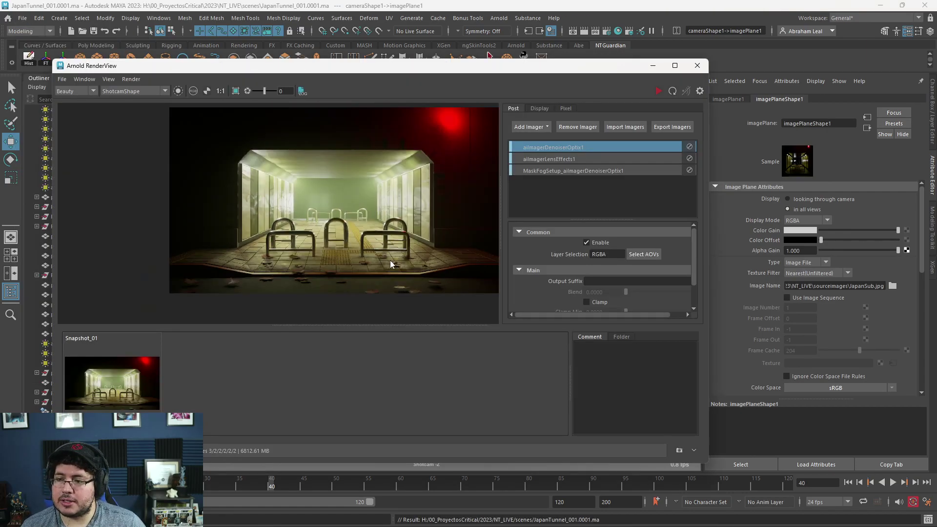
click(689, 147)
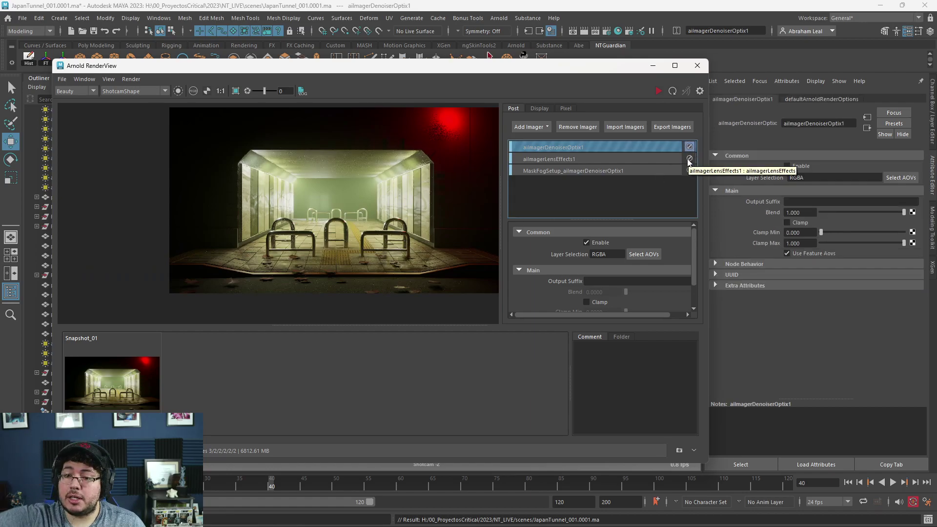
click(689, 159)
click(690, 170)
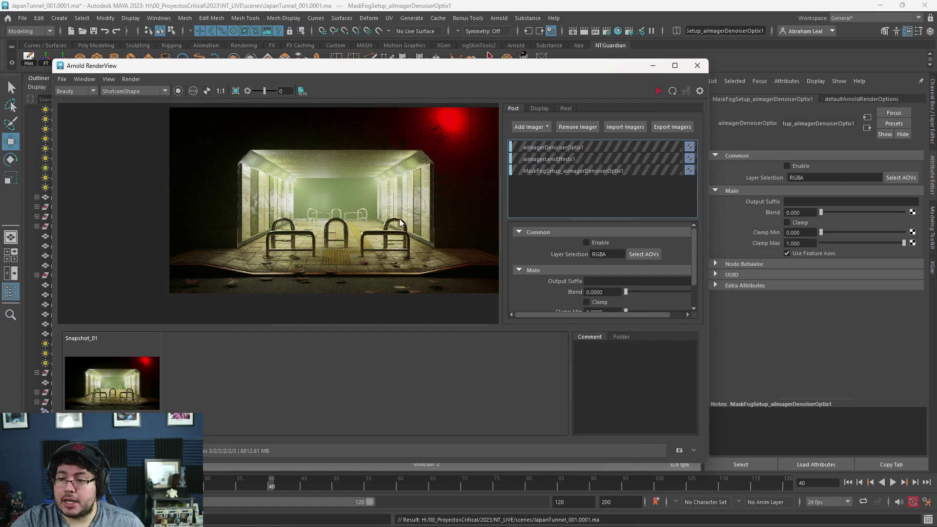
scroll(442, 172, up, 3)
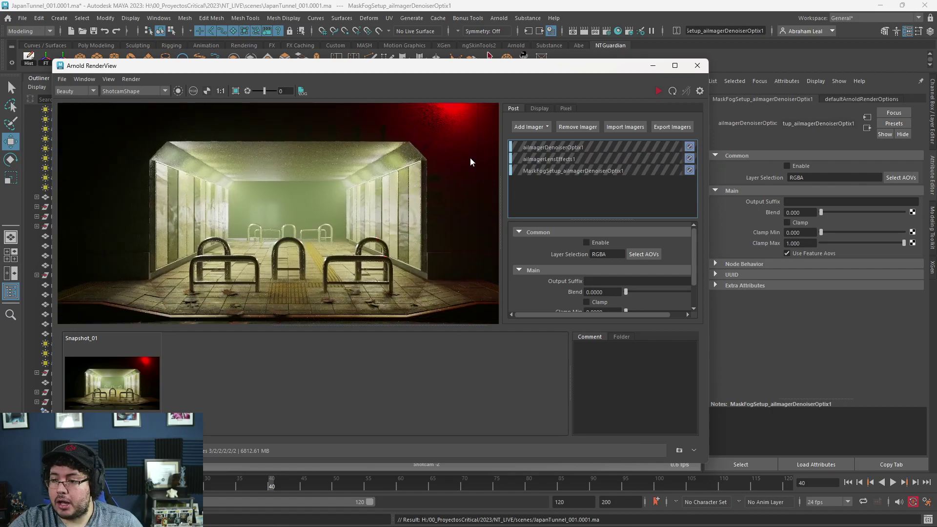
click(657, 91)
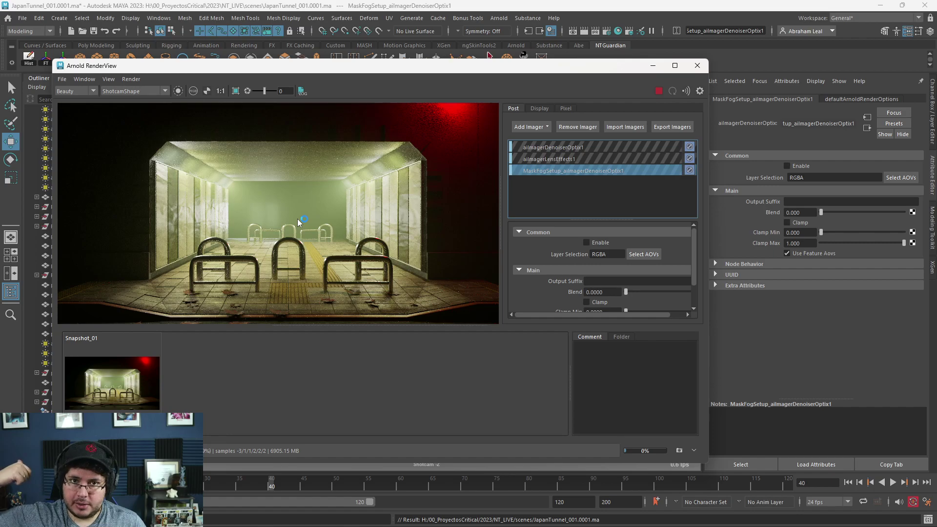
key(super+d)
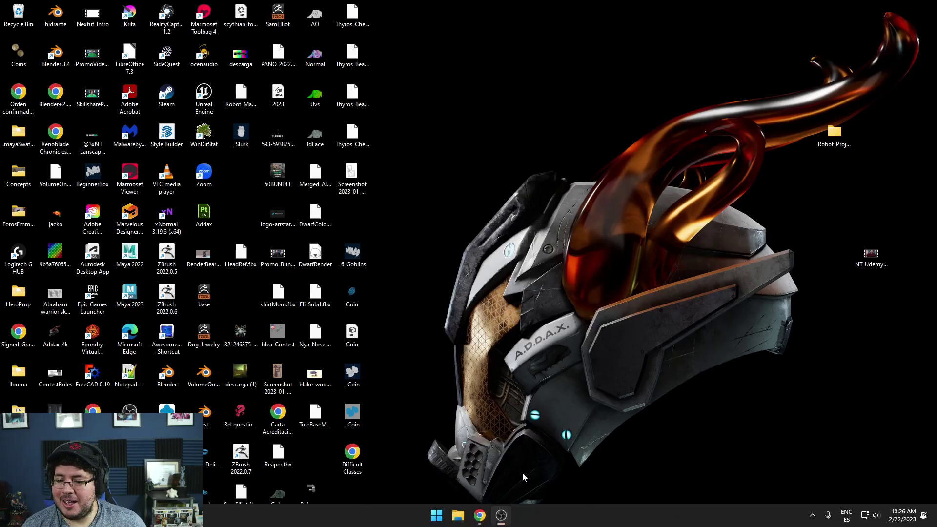
Search the Start menu for maya, then dismiss it without launching anything.
key(super)
text(maya)
key(Return)
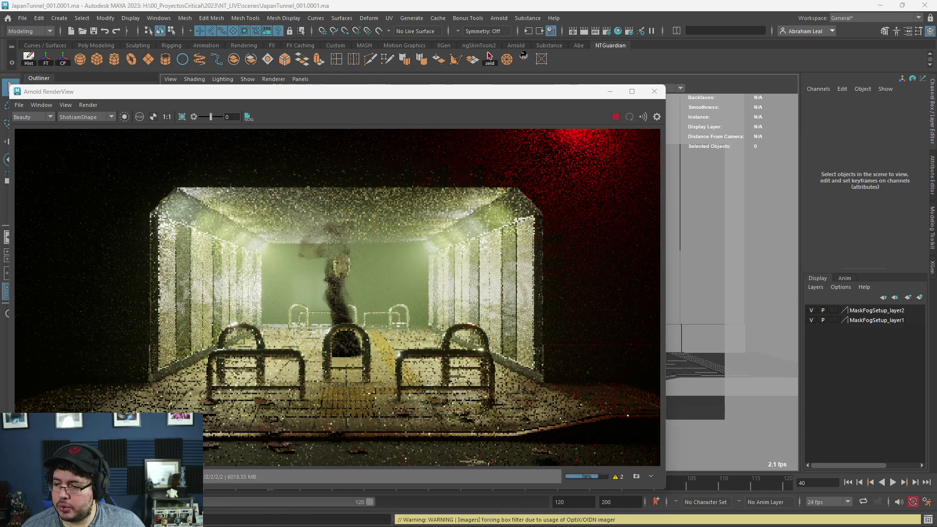
Zoom and pan the render image to inspect the fog and mask as it completes.
scroll(276, 323, down, 1)
scroll(298, 292, up, 2)
middle_drag(359, 338, 397, 269)
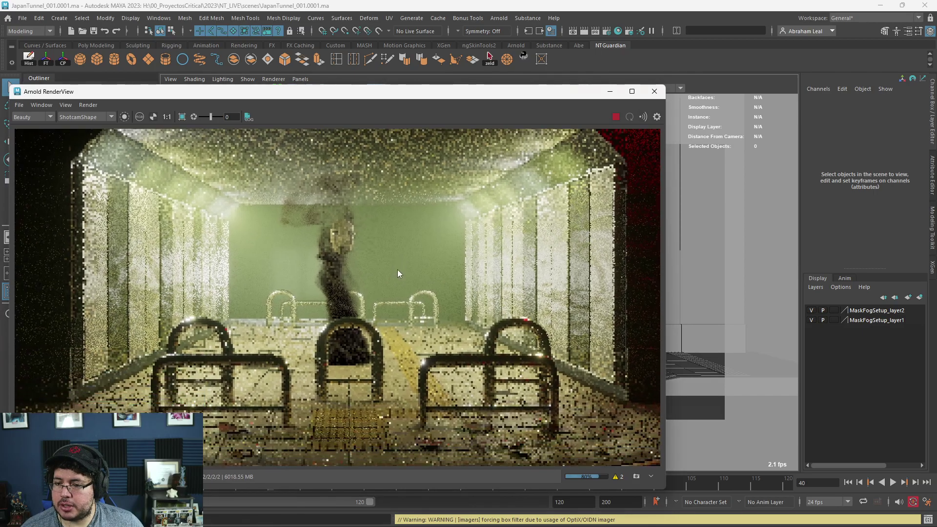
scroll(335, 245, down, 1)
scroll(335, 245, up, 3)
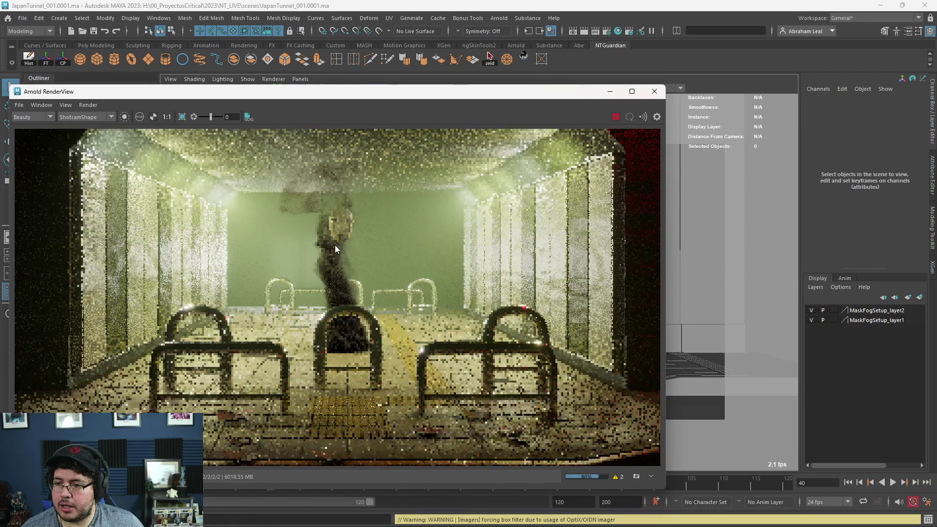
scroll(335, 245, down, 3)
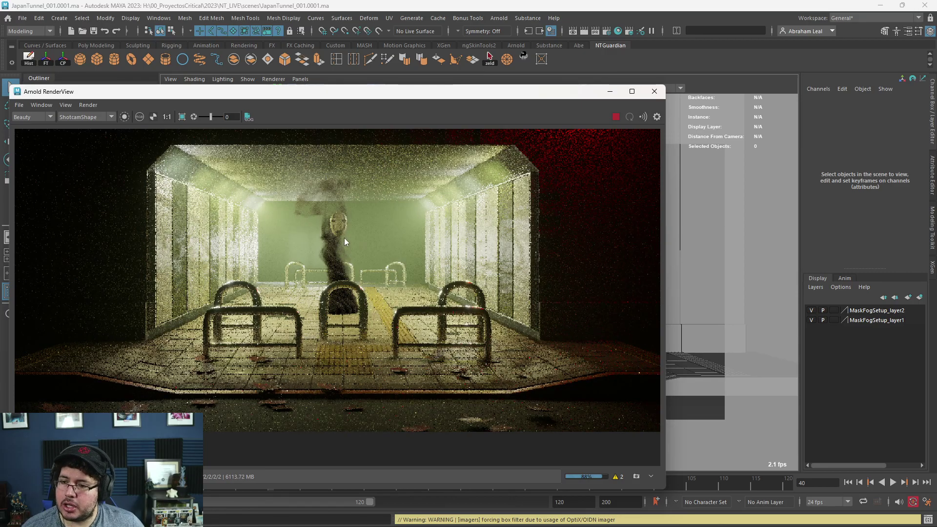
scroll(344, 238, up, 4)
scroll(348, 263, down, 6)
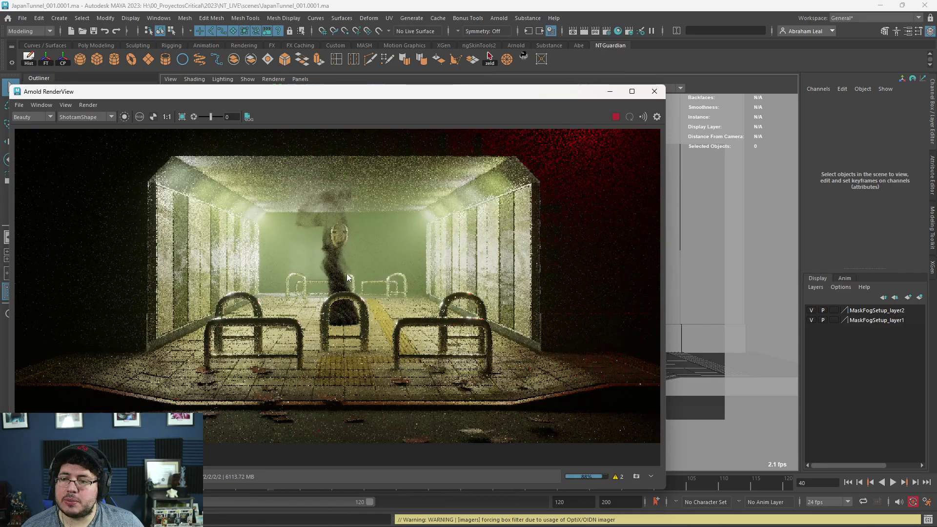
scroll(346, 273, up, 3)
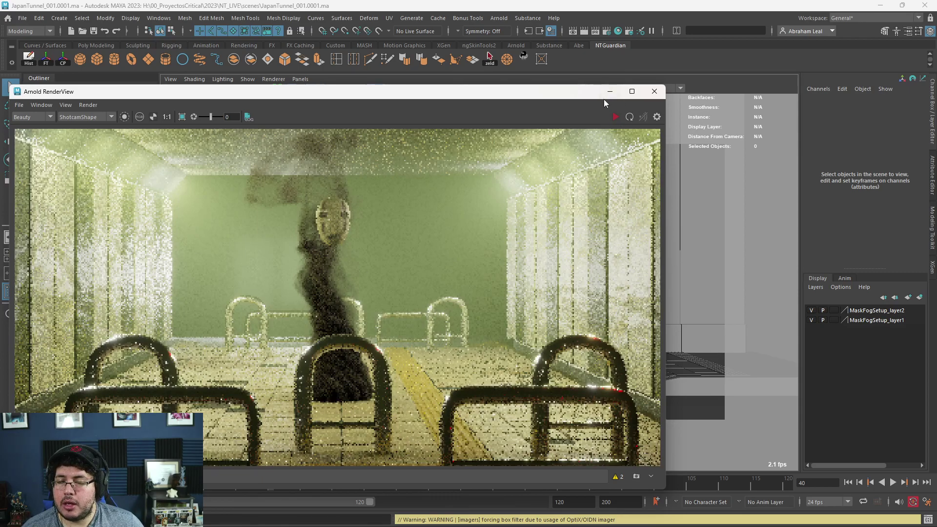
Select the mask fog volume and scale it uniformly to 1.116.
click(609, 91)
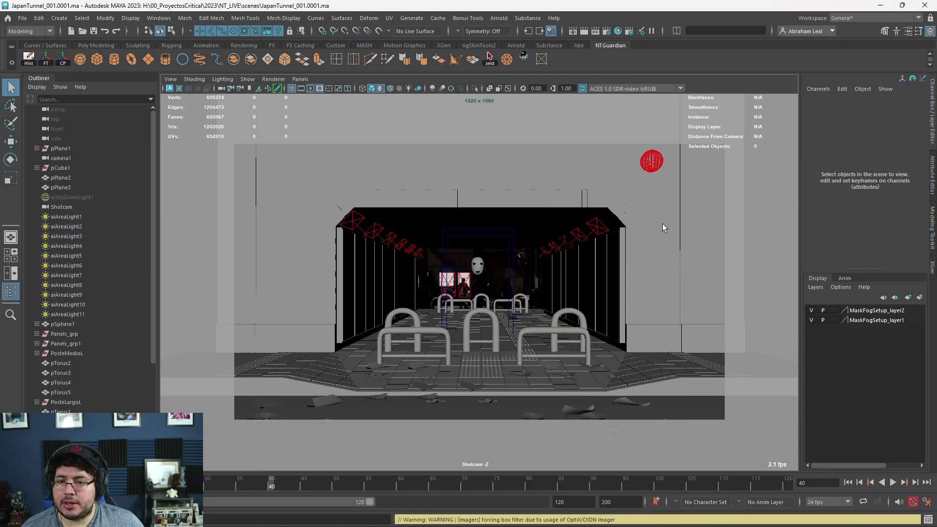
click(516, 236)
key(r)
drag(478, 283, 481, 238)
Raise the fog volume to Translate Y 220.259.
key(w)
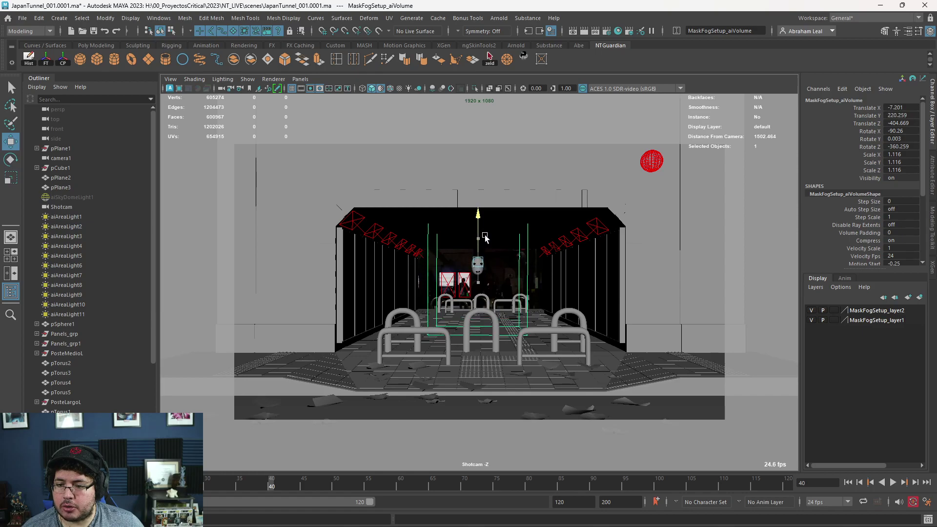
drag(521, 263, 520, 263)
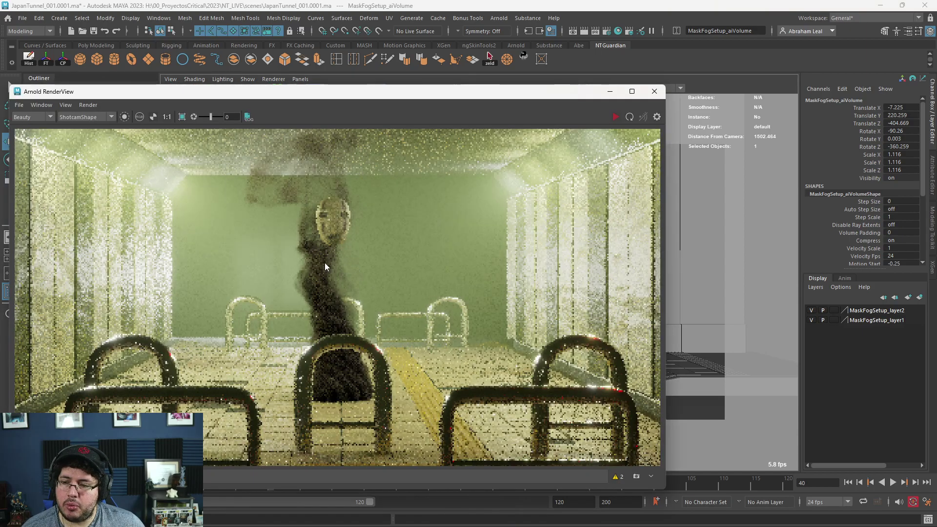
scroll(324, 262, down, 3)
scroll(455, 229, up, 2)
scroll(455, 229, down, 2)
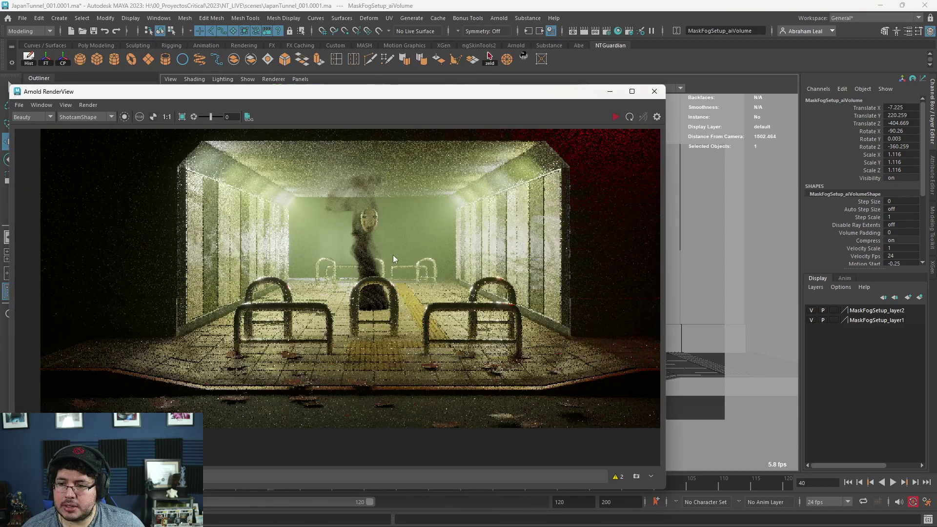
Save the scene, restart the Arnold IPR render, and shift the fog volume right to Translate X 14.326.
key(ctrl+s)
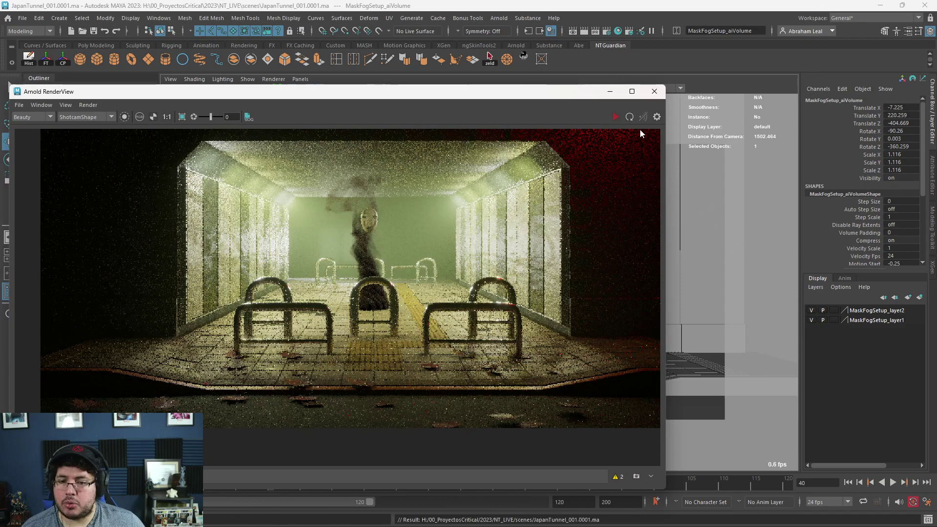
click(615, 118)
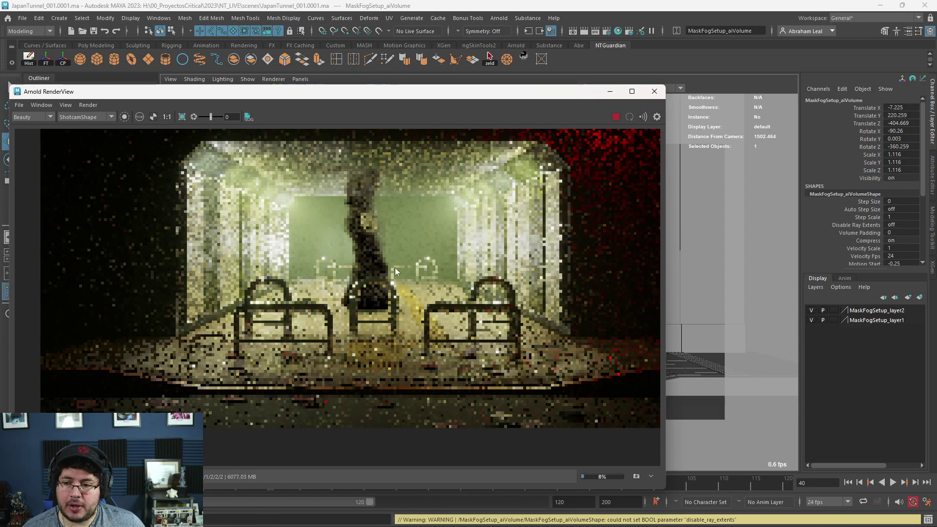
scroll(387, 237, up, 2)
scroll(318, 267, up, 2)
scroll(319, 267, down, 2)
scroll(319, 268, down, 3)
scroll(335, 306, up, 4)
scroll(343, 289, down, 3)
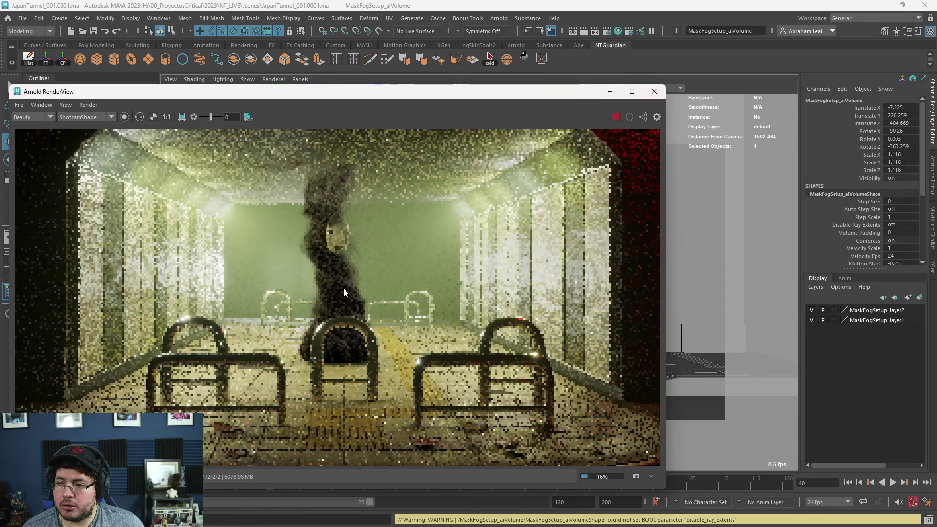
click(612, 93)
drag(529, 265, 535, 266)
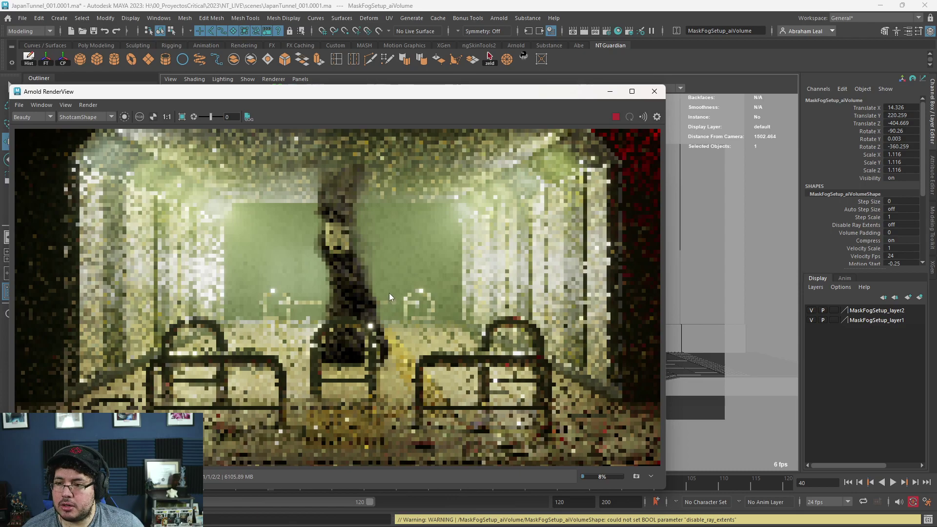
scroll(389, 297, down, 2)
scroll(390, 297, up, 3)
scroll(385, 293, down, 3)
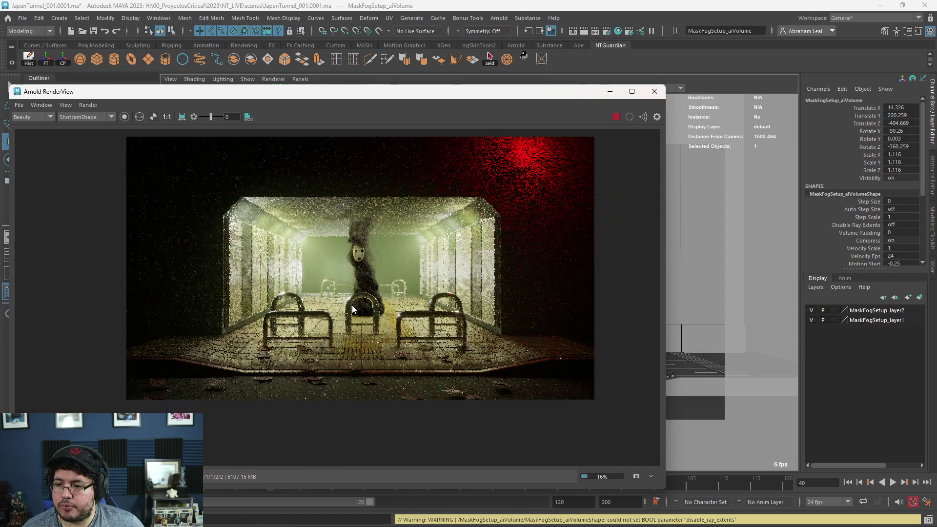
scroll(338, 308, up, 4)
scroll(435, 286, up, 2)
scroll(446, 282, down, 4)
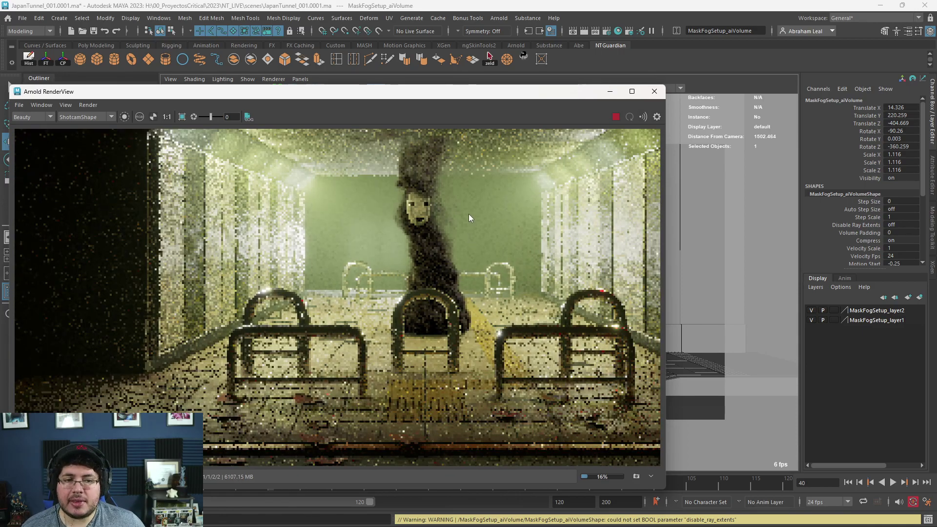
scroll(478, 227, down, 4)
scroll(490, 238, up, 5)
scroll(490, 238, down, 4)
scroll(490, 238, up, 4)
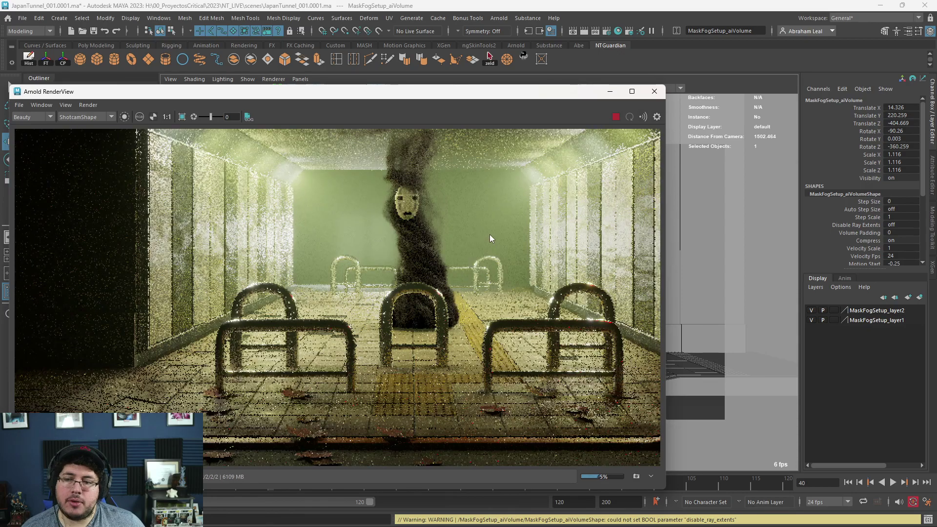
scroll(490, 234, down, 4)
scroll(497, 236, up, 4)
scroll(453, 290, up, 1)
scroll(453, 290, down, 2)
scroll(595, 249, down, 1)
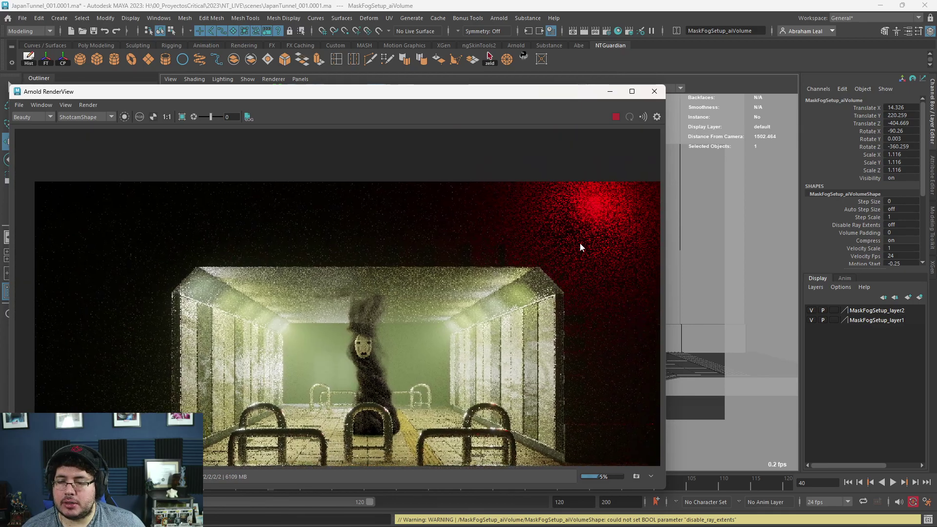
scroll(453, 315, up, 3)
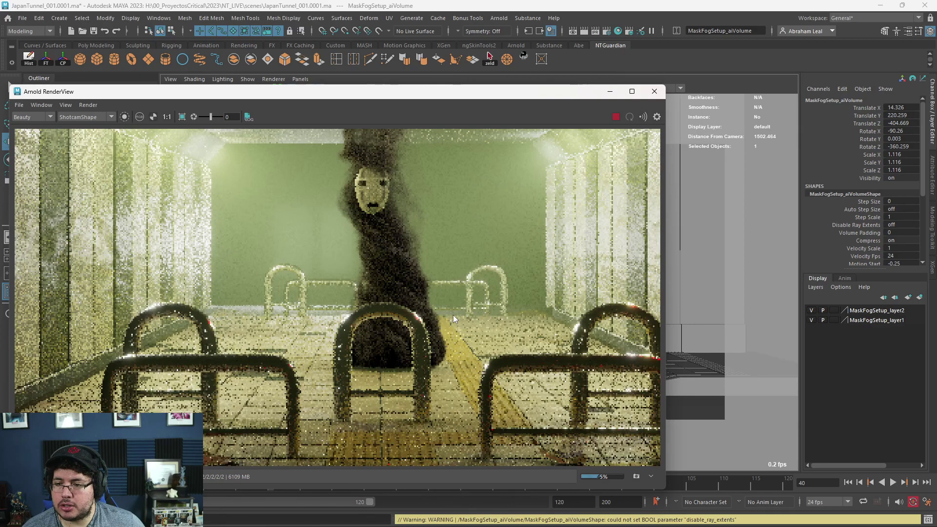
scroll(452, 315, down, 3)
scroll(308, 371, up, 4)
scroll(259, 335, up, 1)
scroll(342, 337, down, 2)
scroll(409, 321, up, 2)
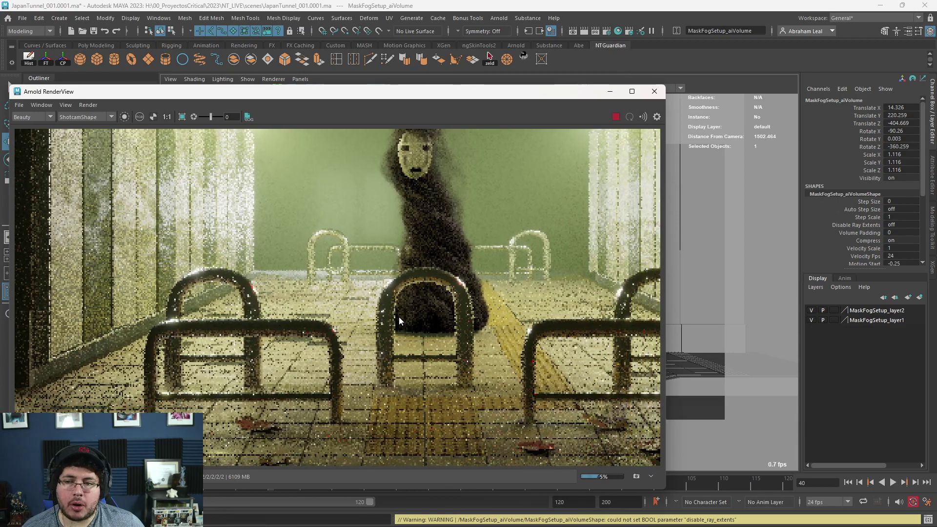
scroll(399, 317, down, 5)
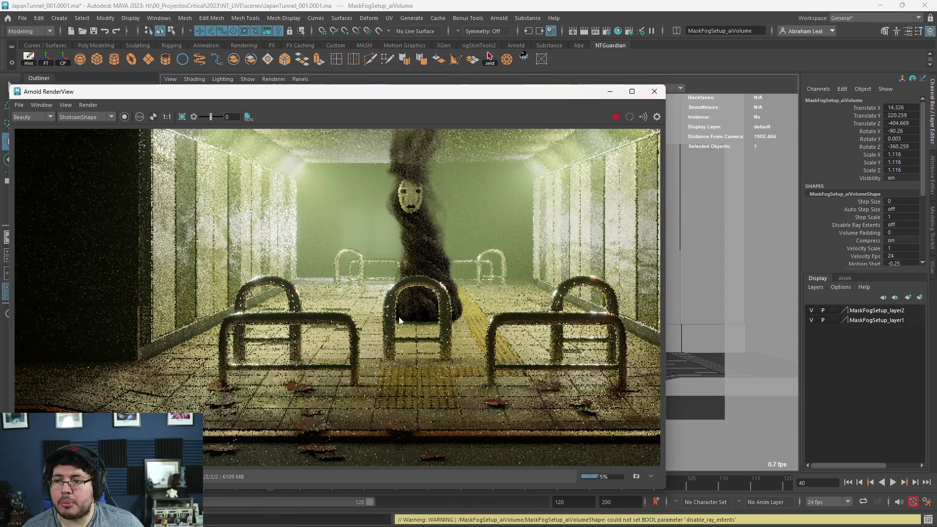
scroll(420, 298, up, 3)
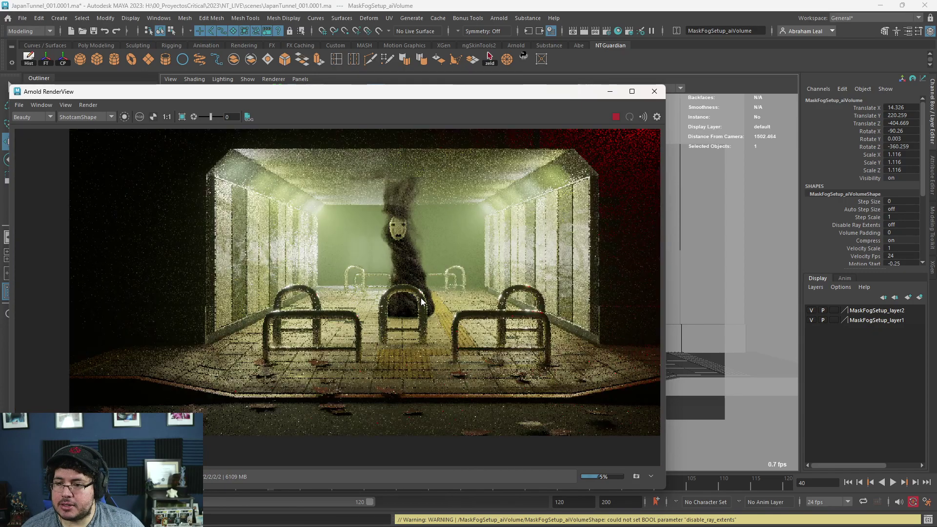
scroll(421, 298, down, 2)
scroll(382, 213, up, 4)
scroll(446, 341, down, 2)
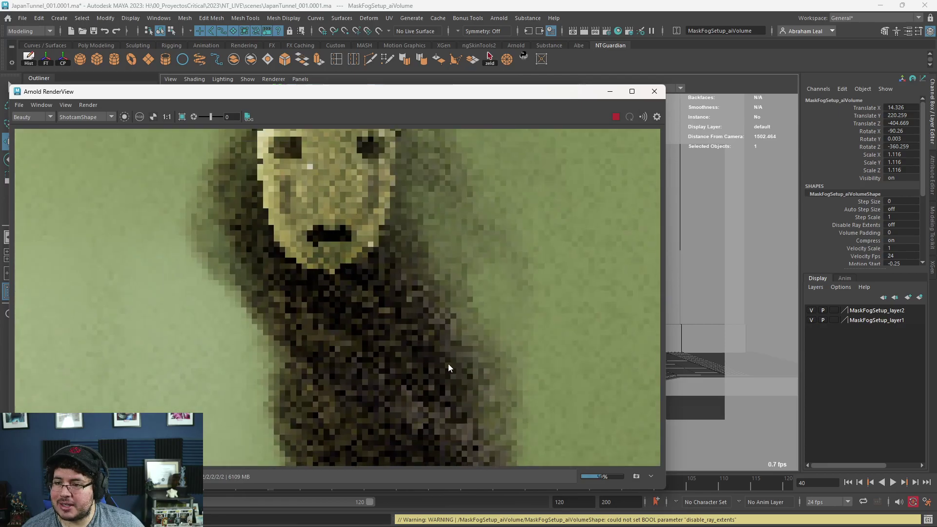
scroll(387, 255, down, 2)
scroll(399, 288, down, 2)
scroll(391, 279, up, 3)
scroll(391, 279, down, 4)
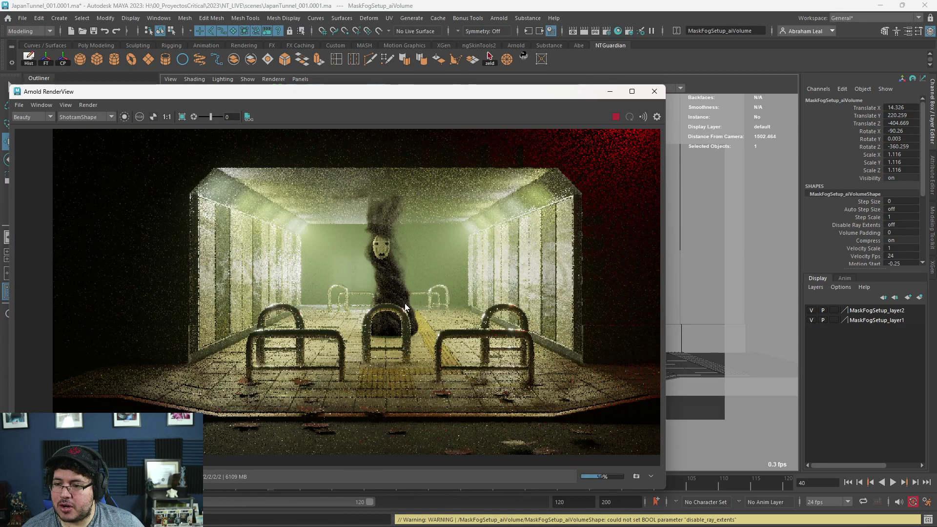
scroll(405, 303, down, 2)
scroll(405, 303, up, 3)
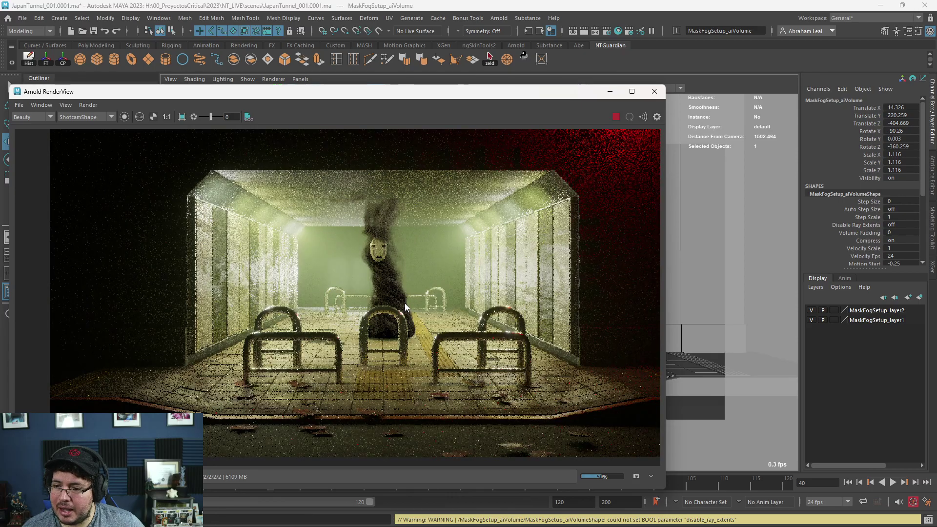
scroll(405, 302, up, 2)
scroll(405, 303, down, 2)
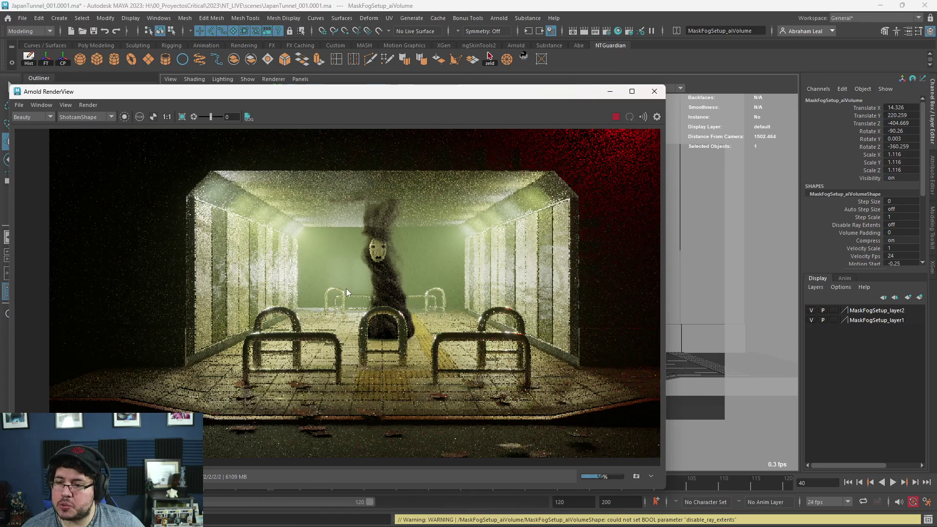
scroll(346, 289, up, 2)
scroll(346, 290, down, 2)
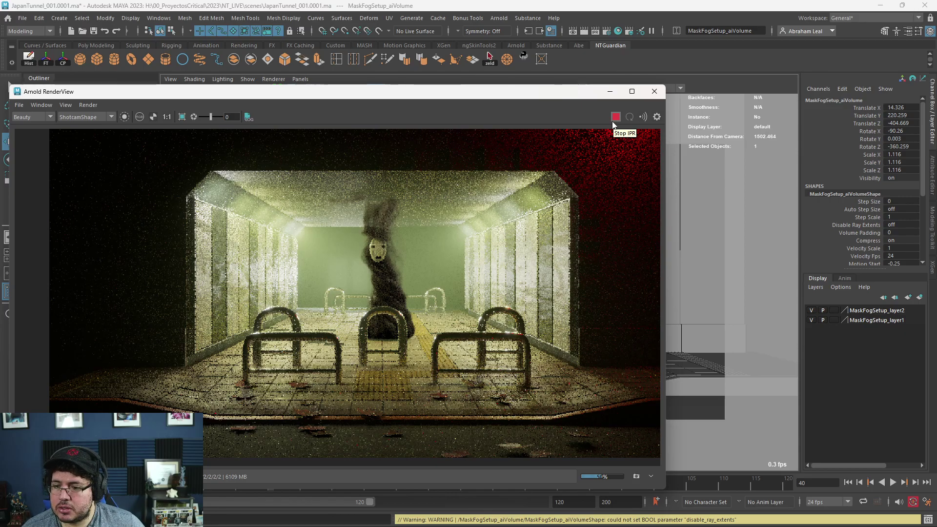
scroll(371, 282, up, 1)
scroll(370, 282, down, 1)
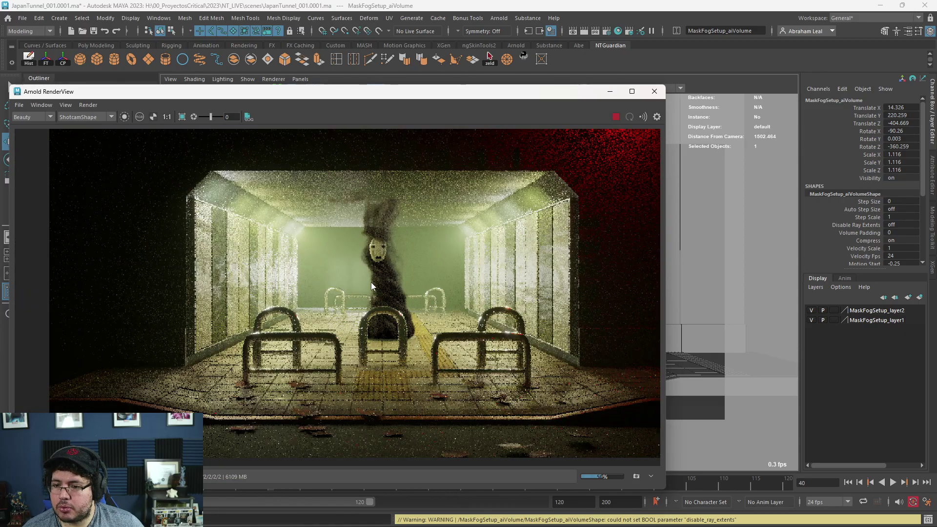
scroll(370, 282, up, 2)
scroll(371, 282, down, 2)
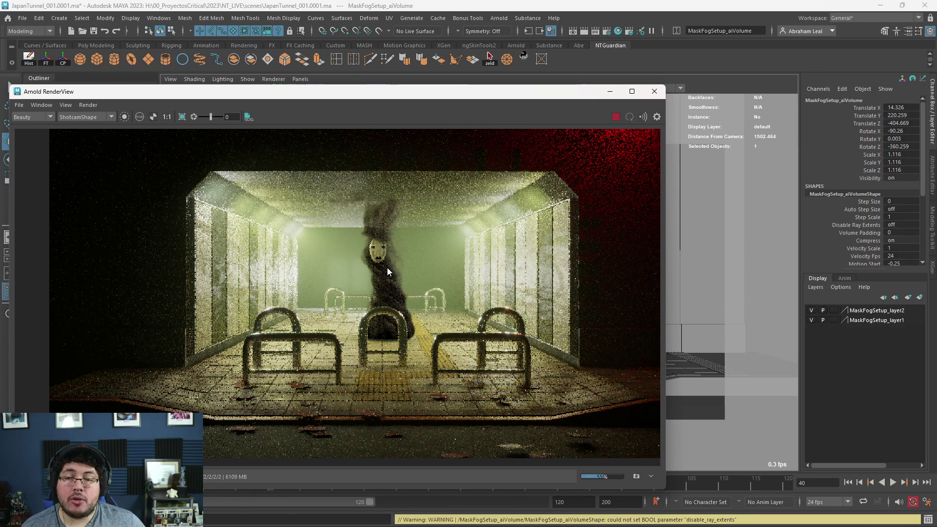
scroll(388, 267, up, 2)
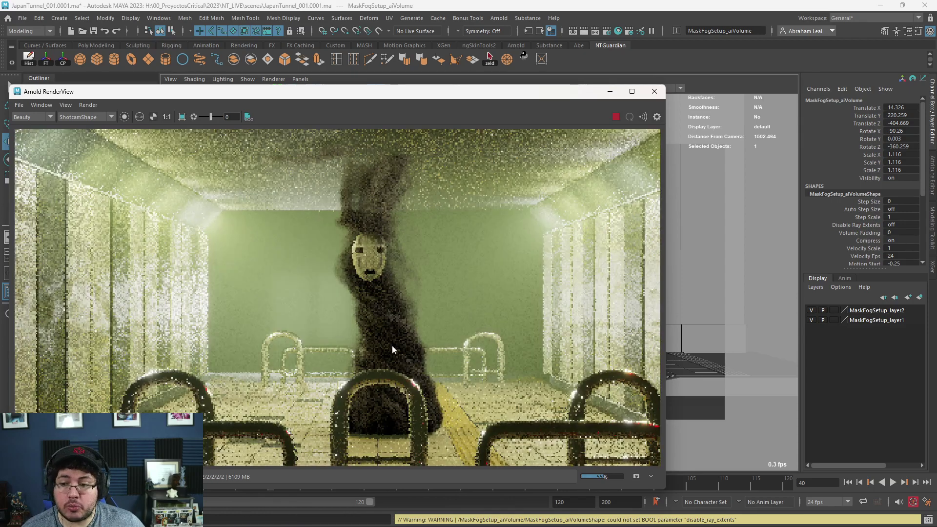
scroll(412, 344, down, 3)
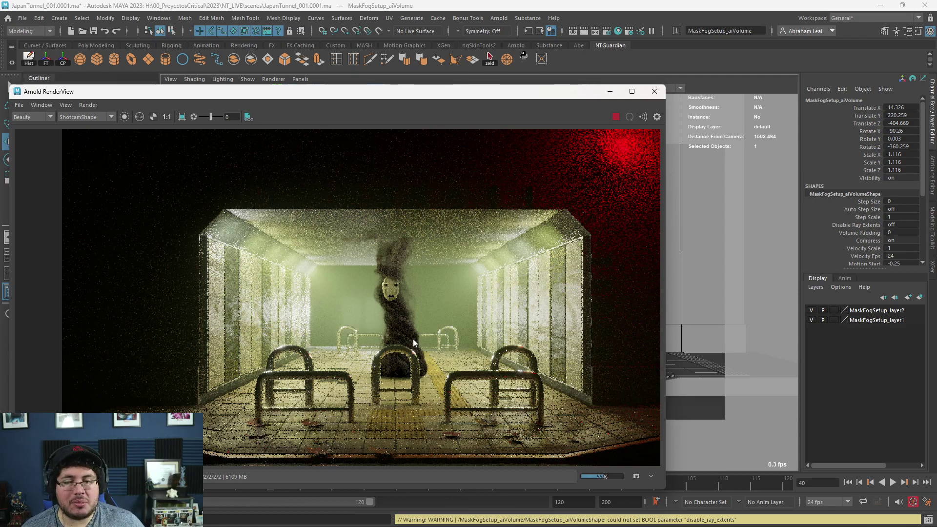
scroll(413, 339, up, 5)
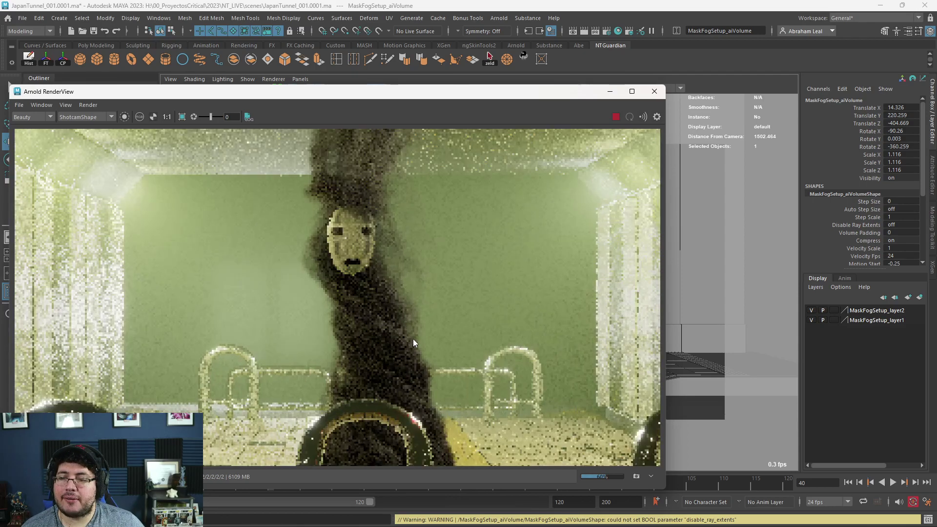
scroll(412, 339, down, 5)
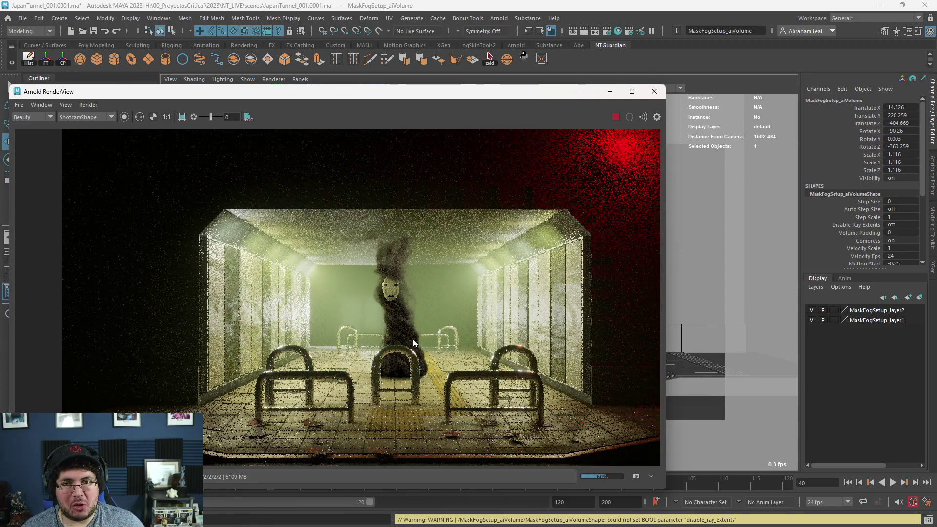
scroll(413, 339, up, 2)
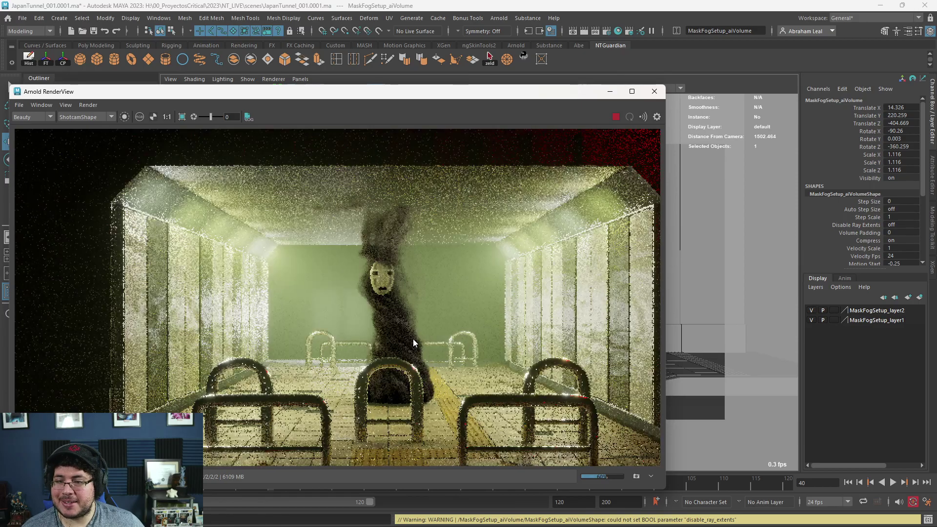
scroll(413, 339, down, 4)
scroll(412, 339, up, 5)
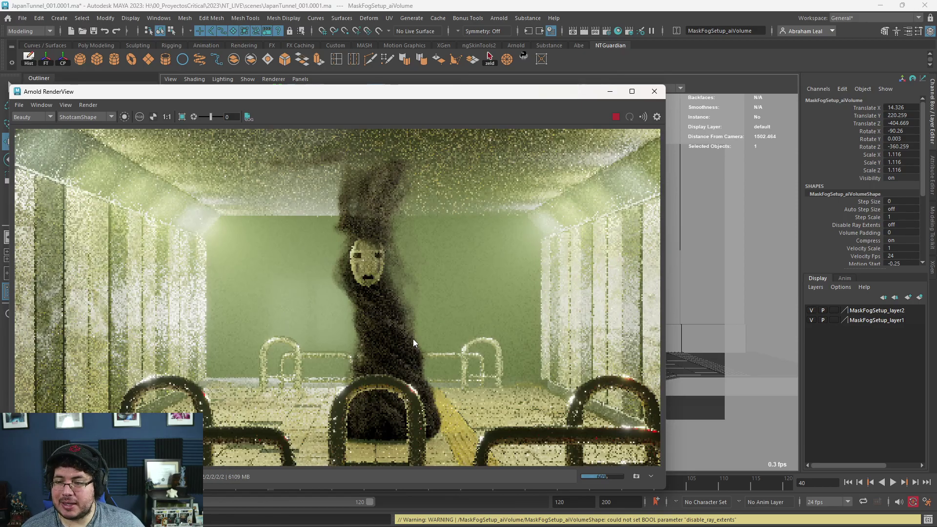
scroll(412, 339, up, 2)
scroll(413, 338, down, 4)
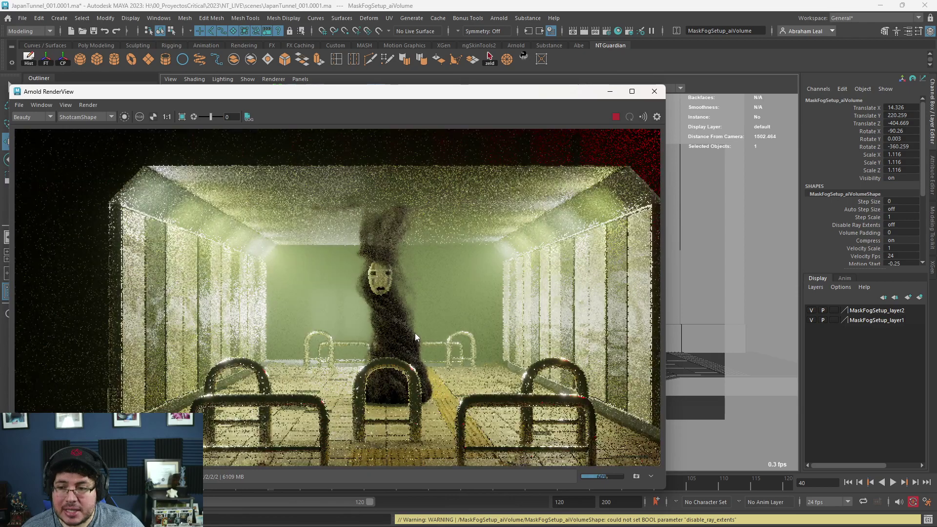